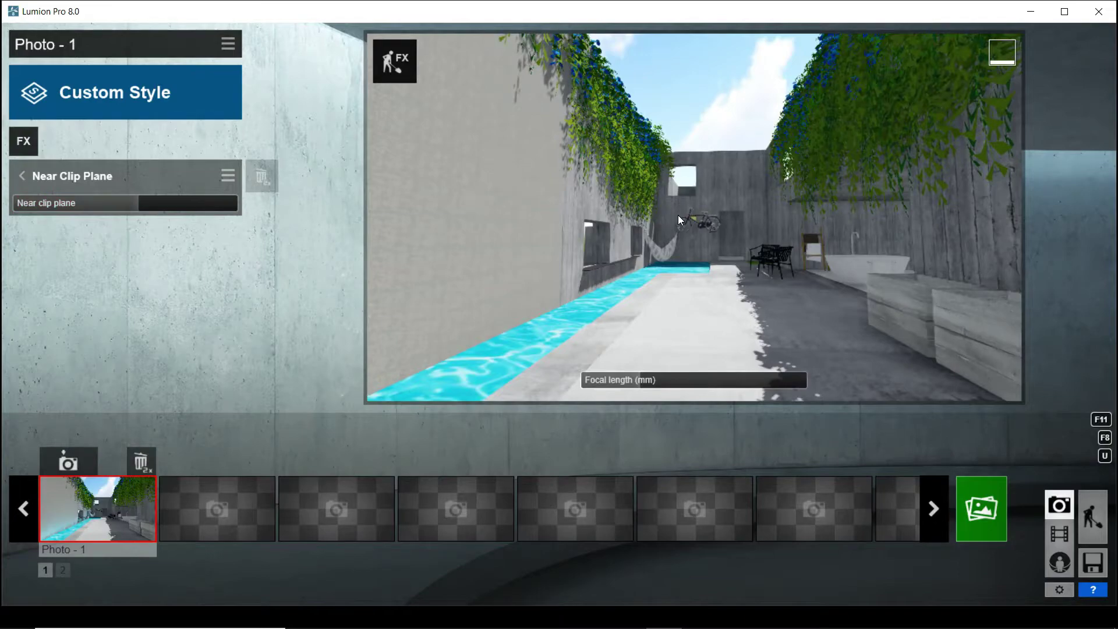
- Switch from photo mode to build mode and open the Nature water presets for the pool surface's material
right_click_drag(677, 215, 612, 175)
left_click(1095, 515)
left_click(26, 433)
left_click(436, 407)
left_click(54, 296)
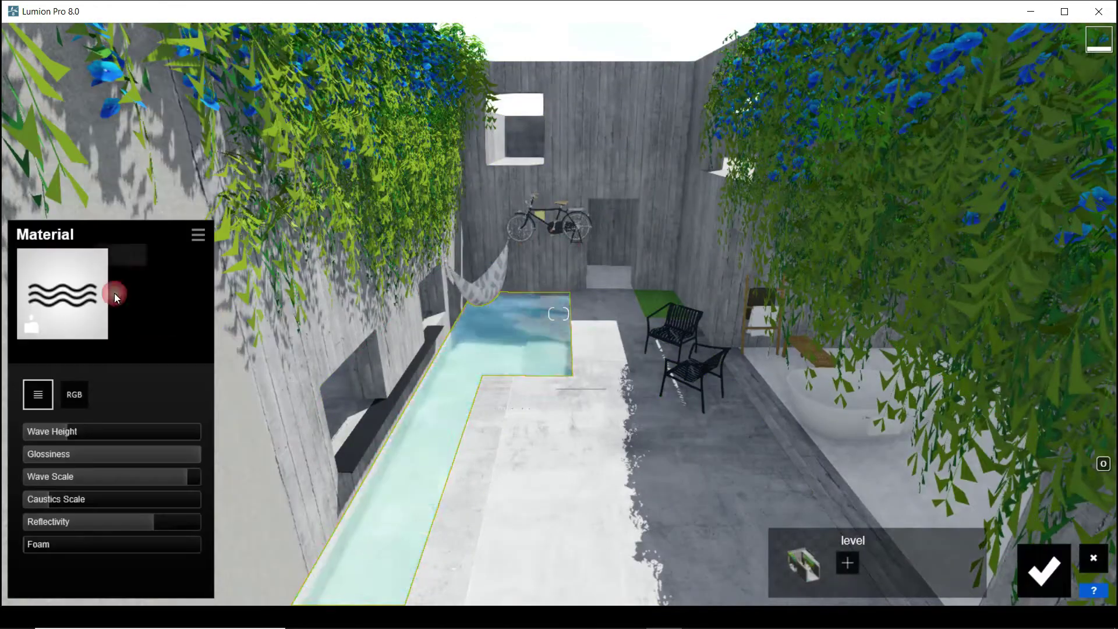
left_click(48, 333)
left_click(47, 114)
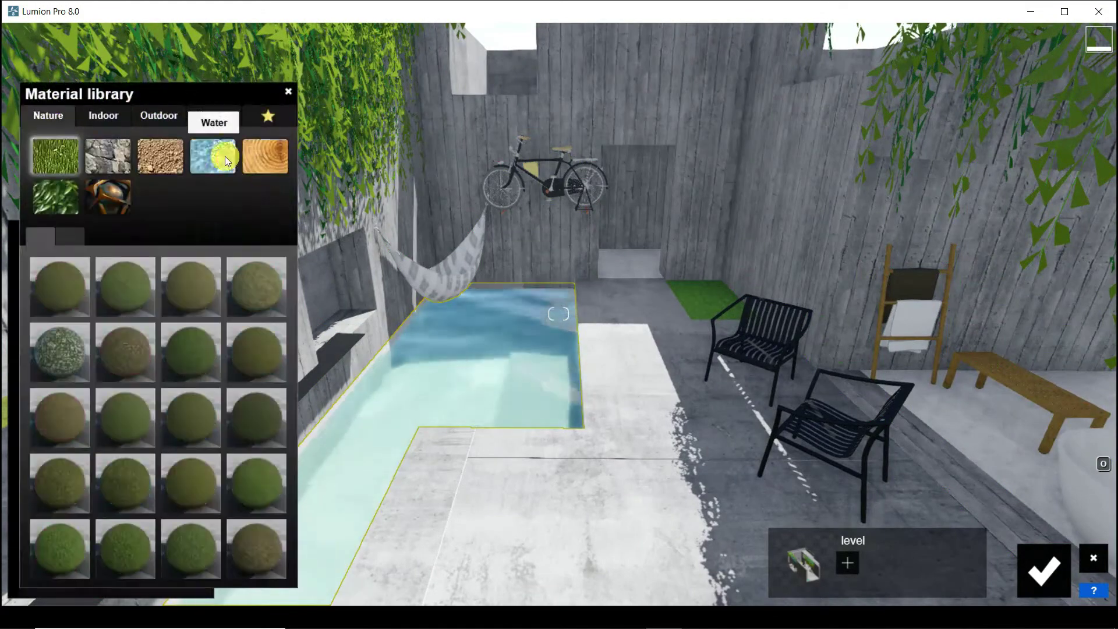
left_click(212, 155)
- Try several water presets on the pool, including Tropical Ocean and Clear Ocean
double_click(195, 526)
right_click_drag(449, 521, 466, 574)
left_click(59, 303)
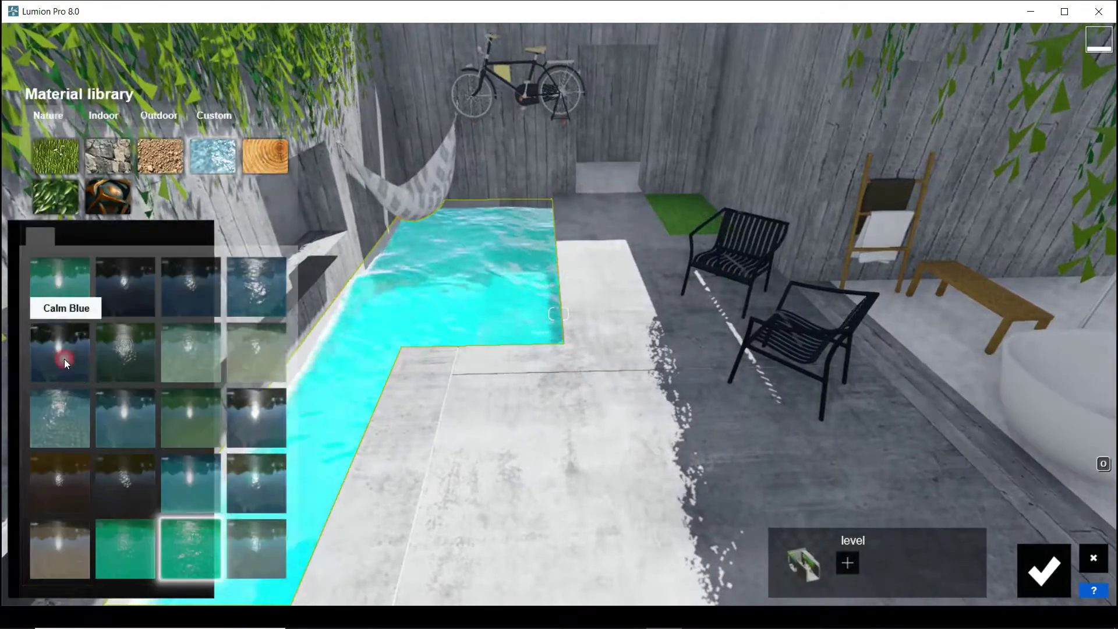
left_click(125, 544)
left_click(51, 309)
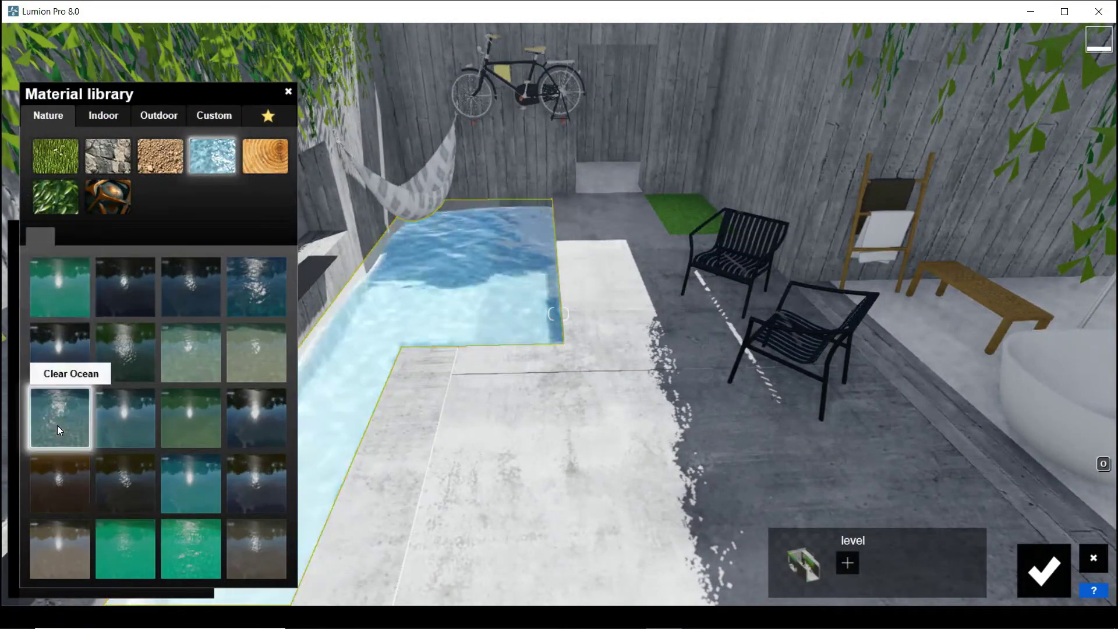
double_click(192, 493)
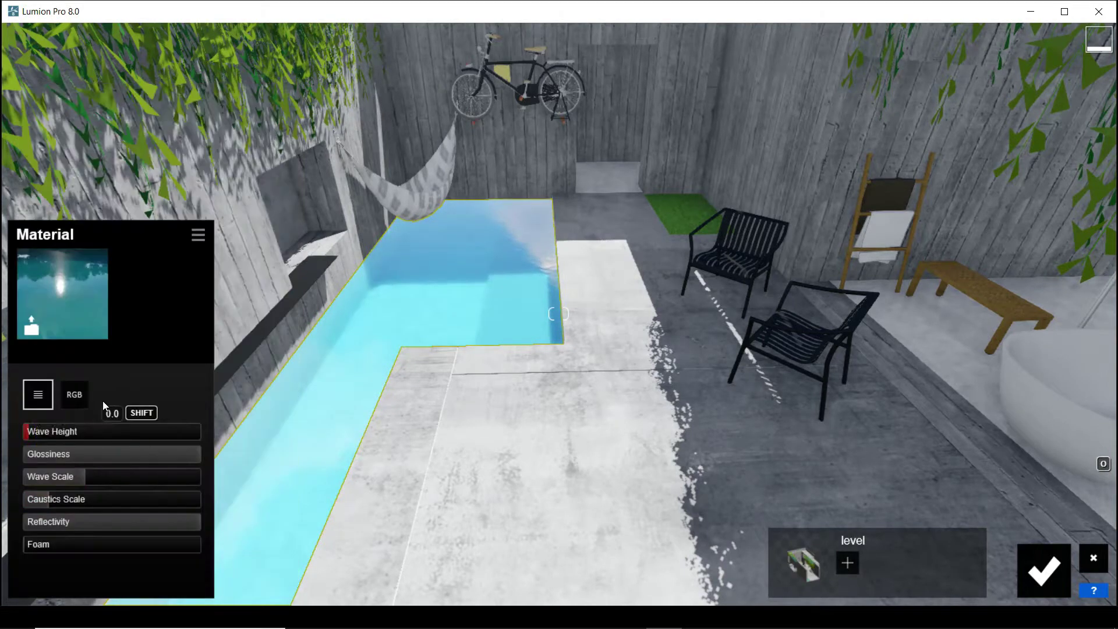
- Raise the pool water's wave height and adjust its wave and caustics scale
left_click(60, 431)
left_click_drag(60, 431, 72, 432)
left_click_drag(89, 476, 58, 497)
key("s")
mouse_move(392, 560)
right_mouse_down()
mouse_move(330, 451)
mouse_move(394, 564)
right_mouse_up()
key("w")
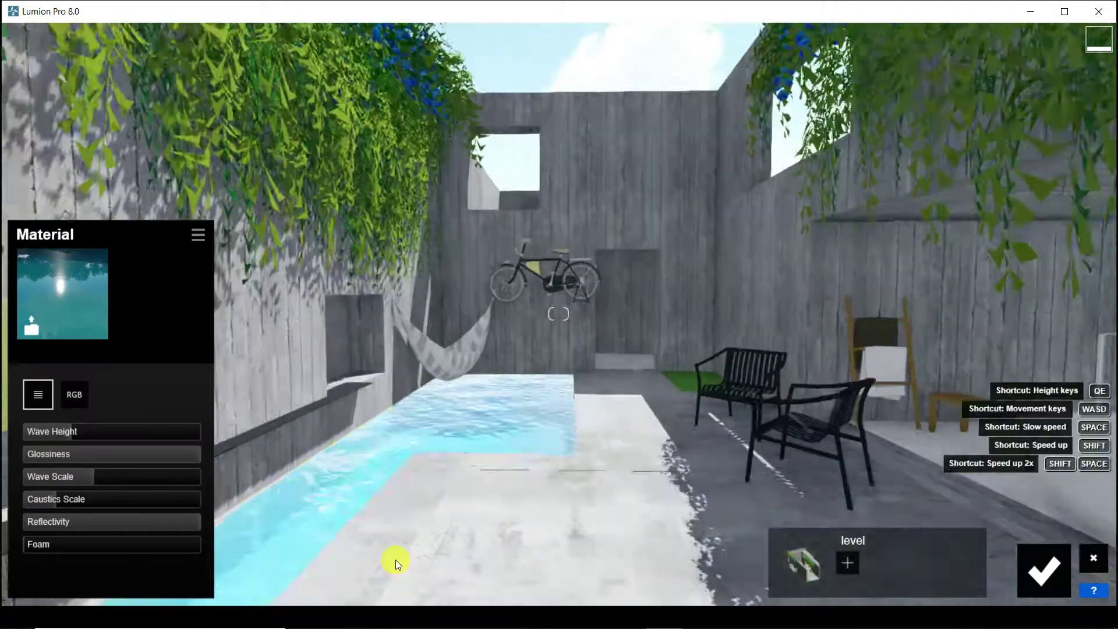
- Compare further water presets on the pool and apply the first green one in the Nature library
left_click(385, 474)
left_click(136, 554)
left_click(72, 267)
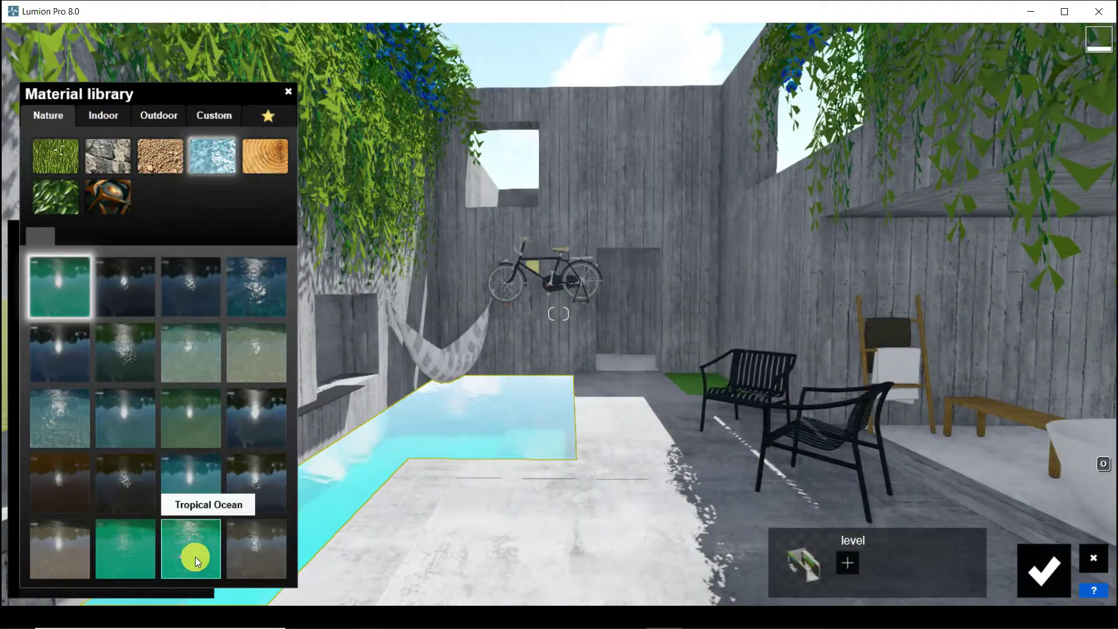
left_click(53, 294)
- Set the pool water's wave height to 0.3, slightly reduce its wave scale, and save the material
left_click_drag(69, 435, 78, 437)
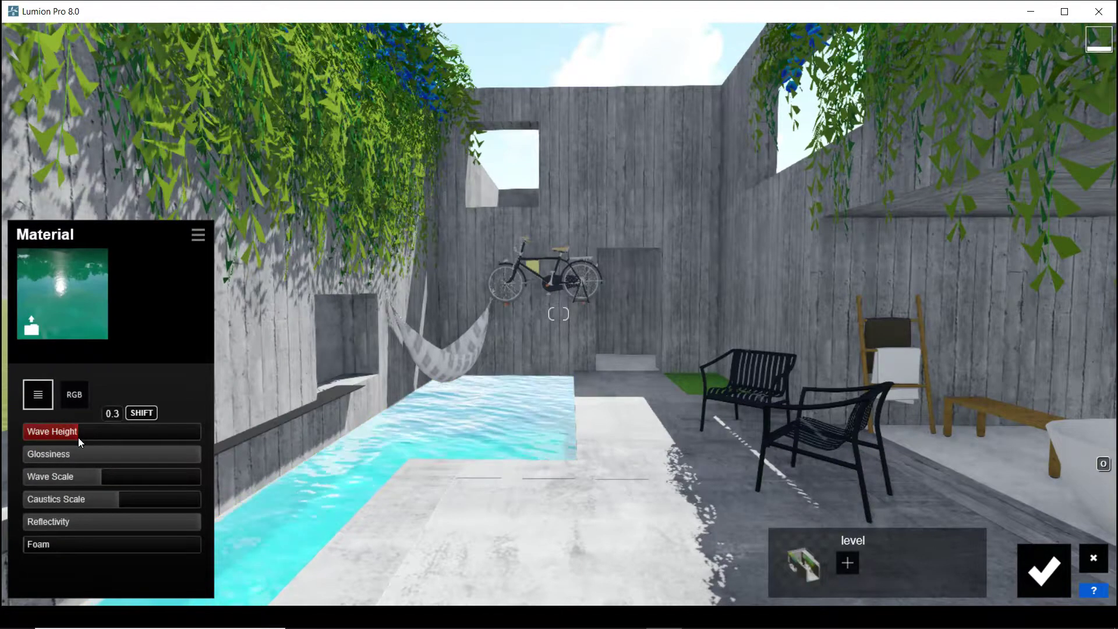
left_click_drag(105, 474, 95, 474)
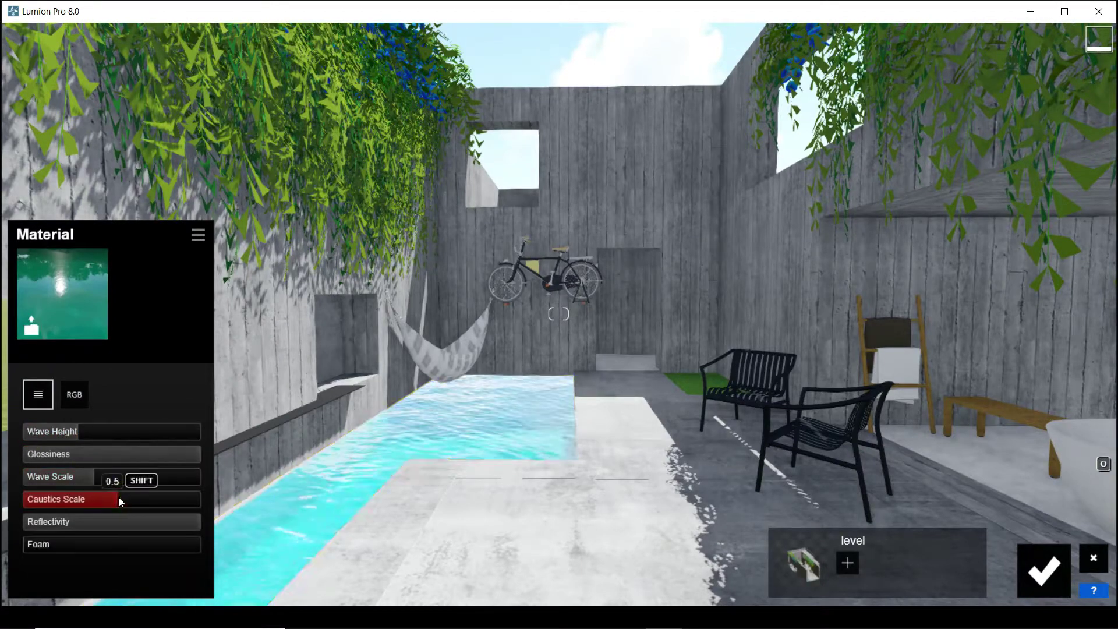
left_click(1043, 567)
- Apply a Standard material to the hanging vine leaves with high gloss, minimal reflectivity and stronger relief, and save it
left_click(222, 131)
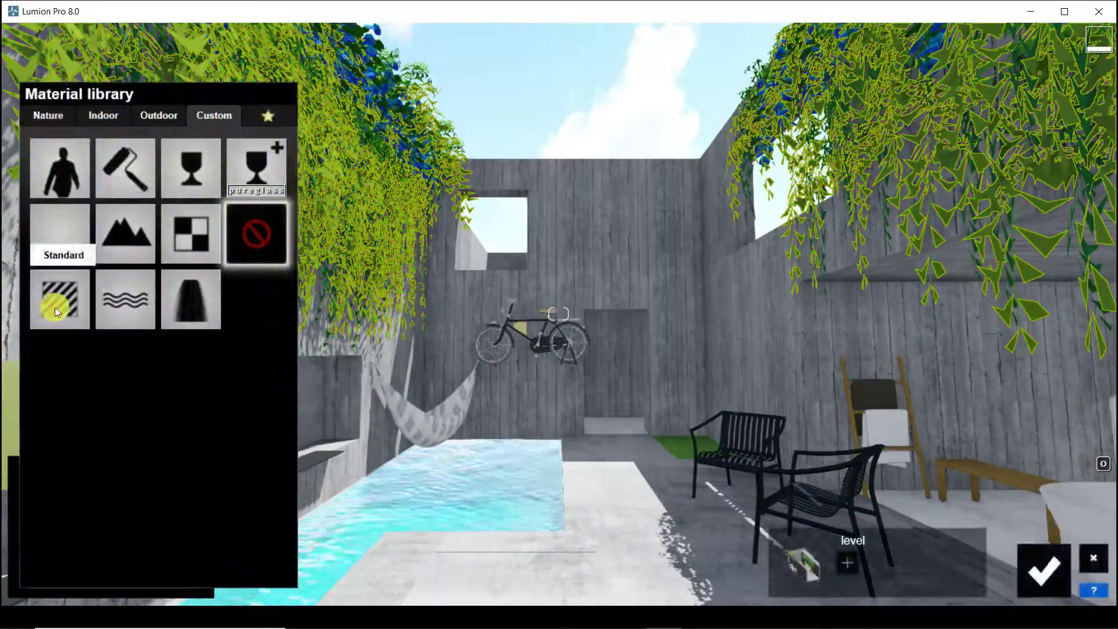
left_click(61, 237)
left_click_drag(118, 354, 174, 358)
left_click_drag(109, 380, 30, 383)
left_click_drag(109, 401, 156, 402)
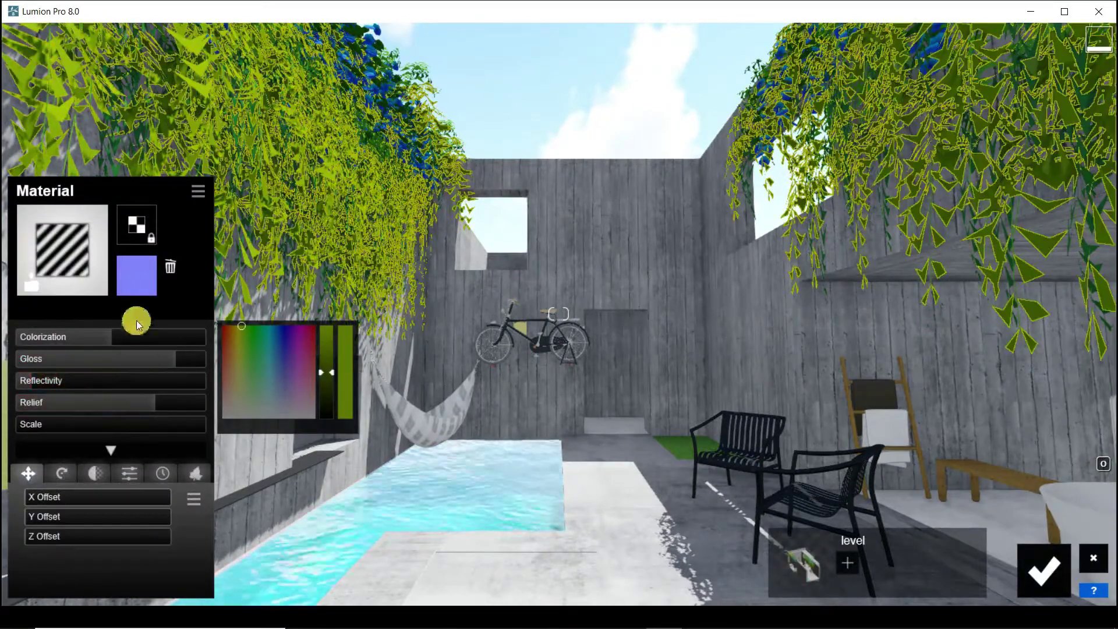
left_click(1044, 570)
- Replace the blue vine flowers' glass material with a Standard material
right_click_drag(463, 356, 369, 149)
key("w")
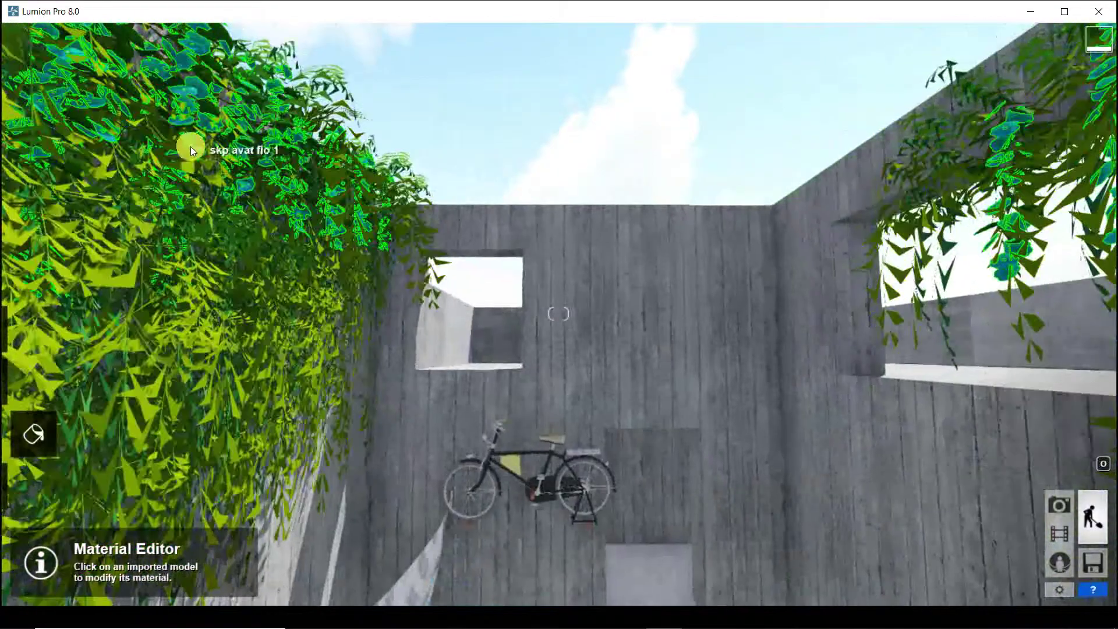
left_click(188, 142)
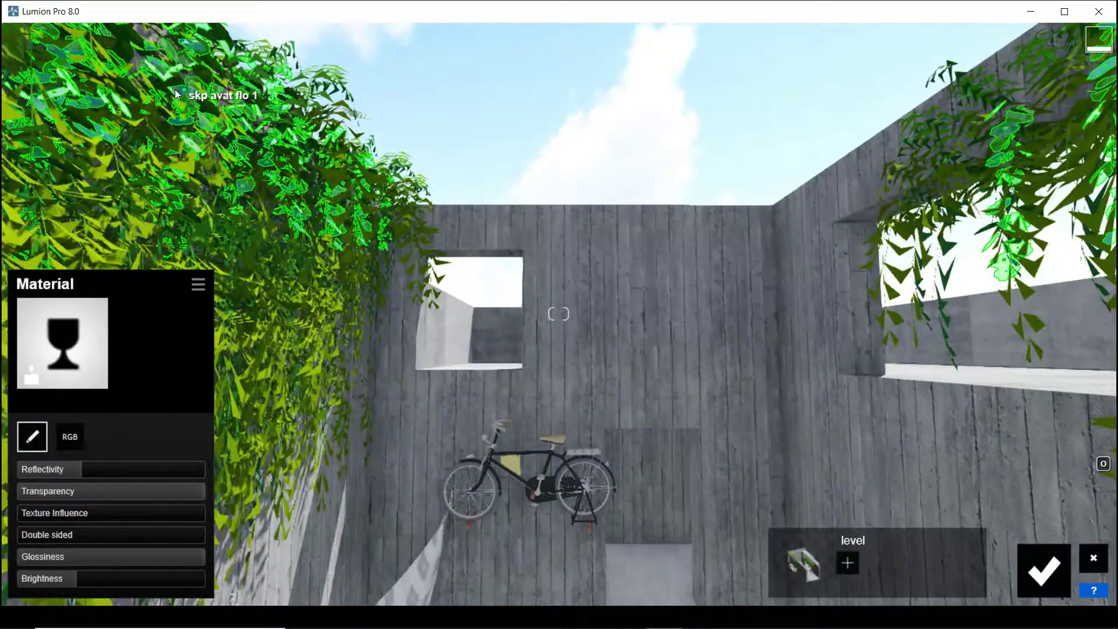
left_click(63, 340)
left_click(62, 290)
- Raise the flowers' gloss, reduce their reflectivity to near zero, raise the relief fully, and save the material
left_click_drag(94, 359, 169, 358)
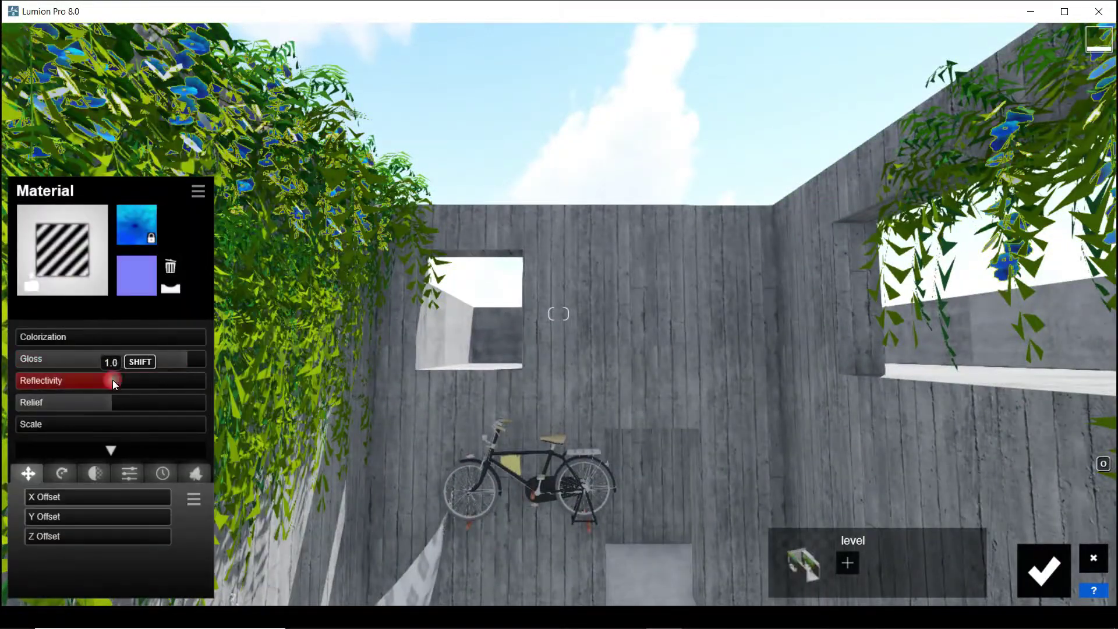
left_click_drag(113, 379, 35, 379)
left_click_drag(136, 402, 207, 401)
key("s")
right_click_drag(541, 381, 541, 480)
left_click(1029, 560)
- Select the hammock's textile material and open the Indoor fabric presets for it
right_click_drag(588, 384, 422, 438)
key("w")
scroll(421, 437, "up", 3)
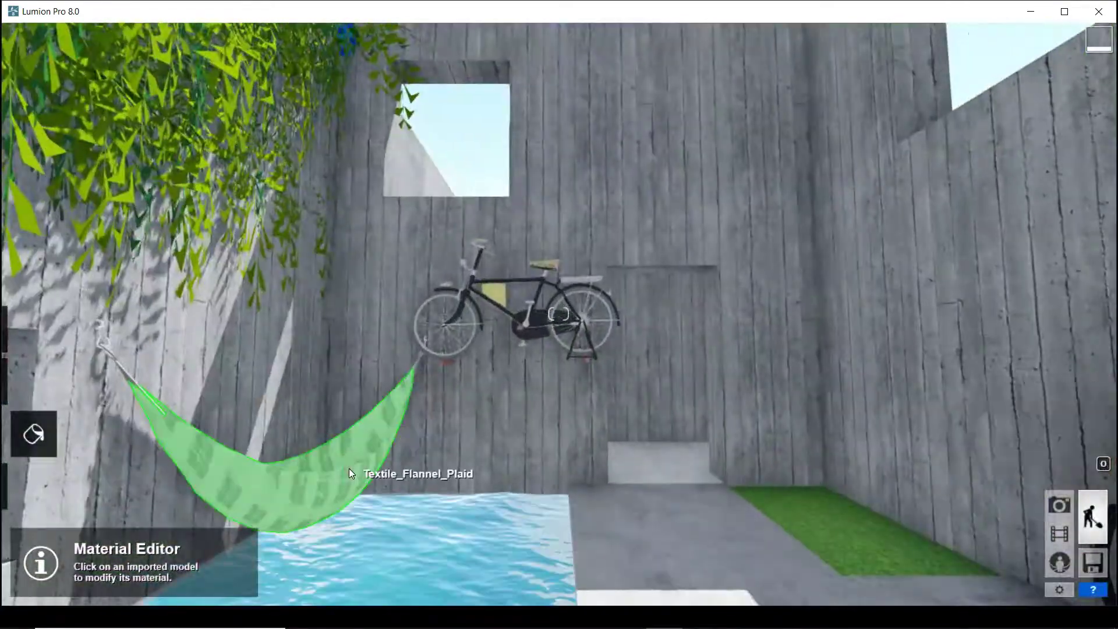
left_click(348, 468)
left_click(91, 111)
left_click(45, 165)
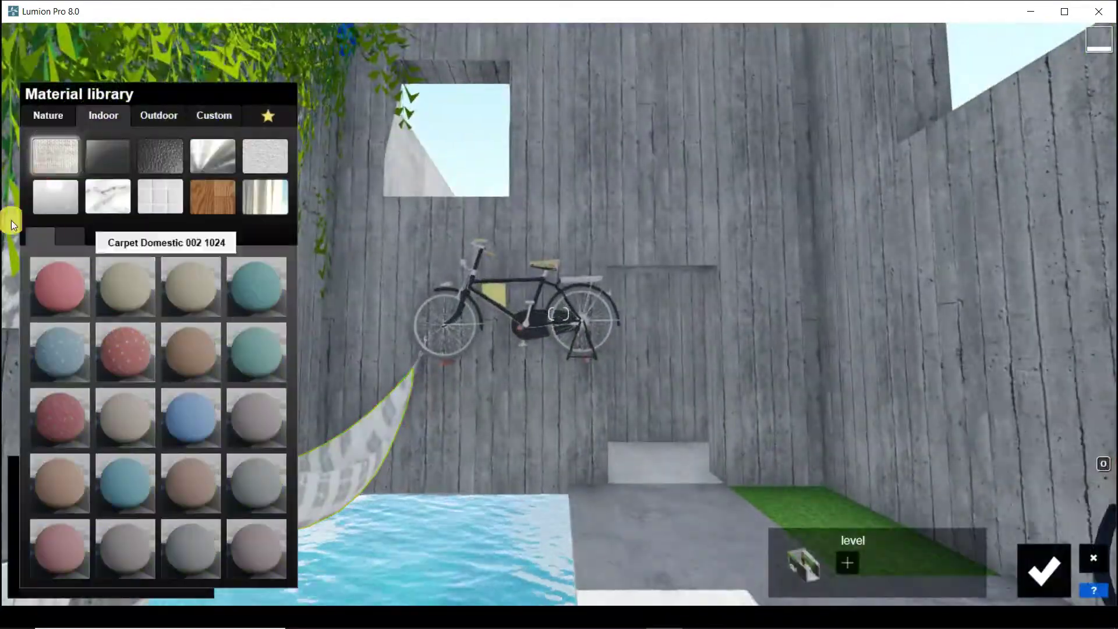
- Compare the Poliigon fabrics on the hammock and apply the blue-grey one
left_click(70, 235)
left_click(65, 356)
left_click(64, 250)
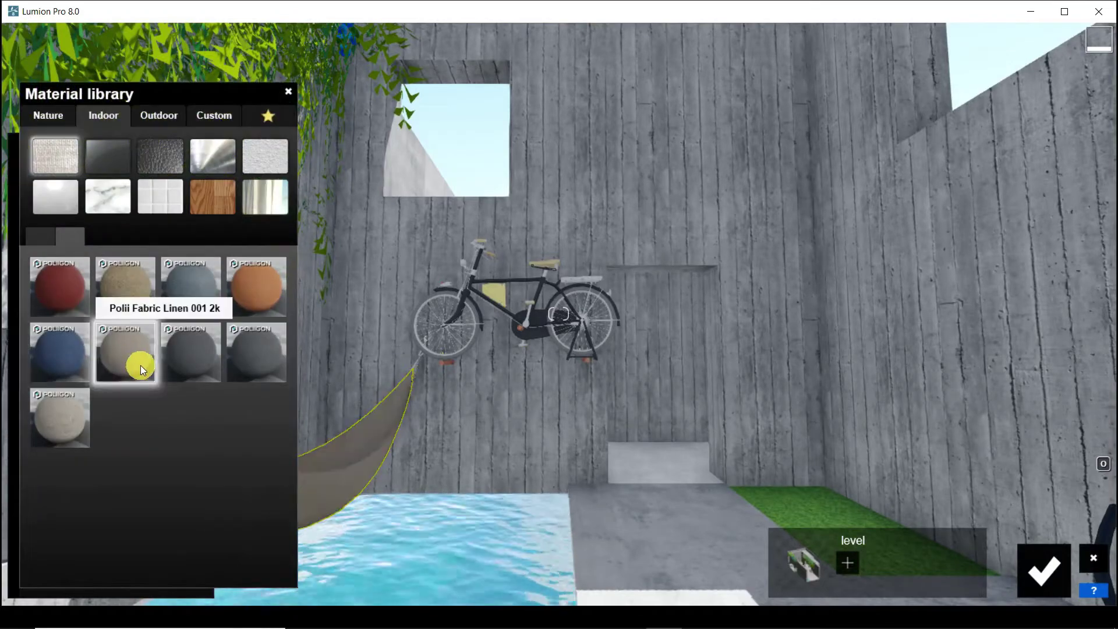
left_click(190, 291)
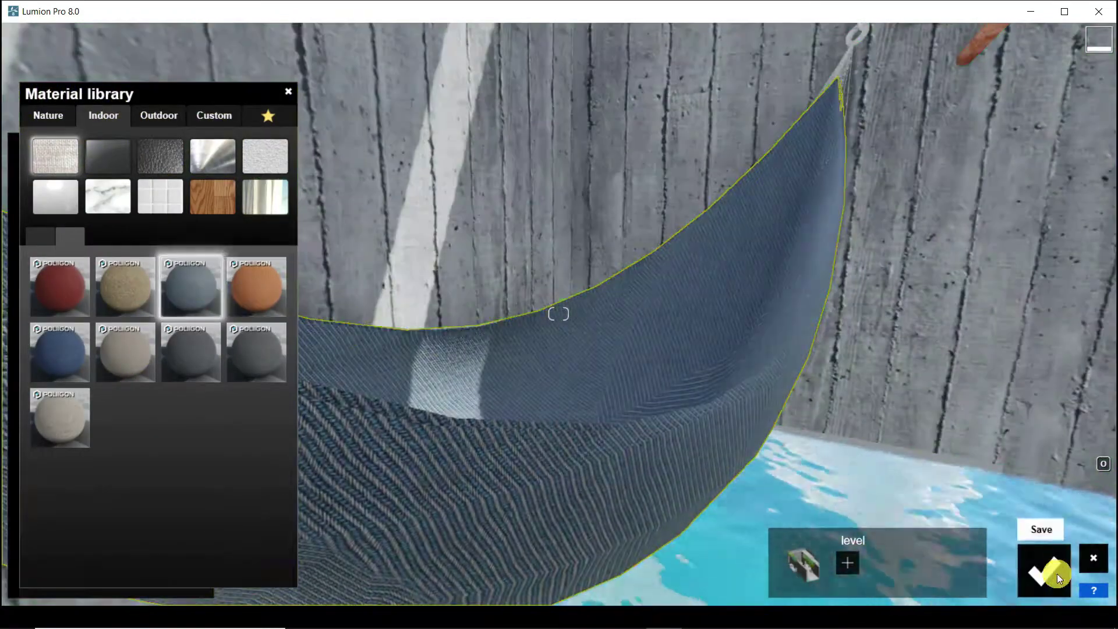
left_click(1043, 569)
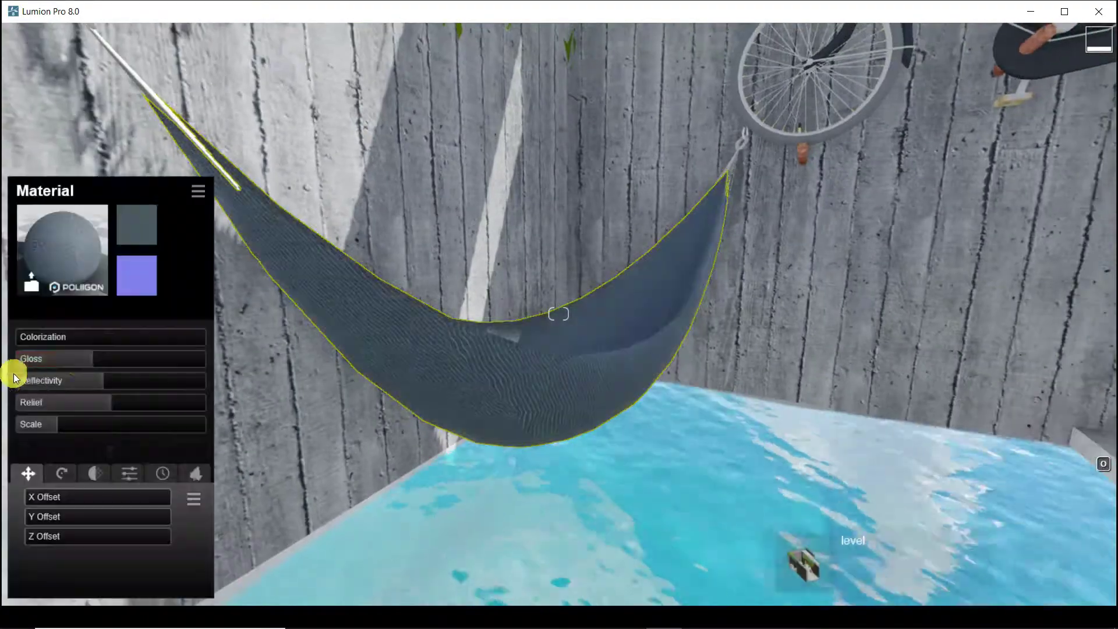
- Lower the hammock fabric's reflectivity, slightly reduce its relief, and save the material
left_click_drag(94, 359, 36, 381)
left_click_drag(113, 401, 103, 403)
scroll(650, 420, "down", 4)
right_click_drag(650, 420, 634, 383)
left_click(1042, 569)
- Assign the Landscape material to the small grass patch by the back wall and save it
right_click_drag(877, 423, 823, 473)
left_click(823, 473)
left_click(124, 238)
left_click(45, 513)
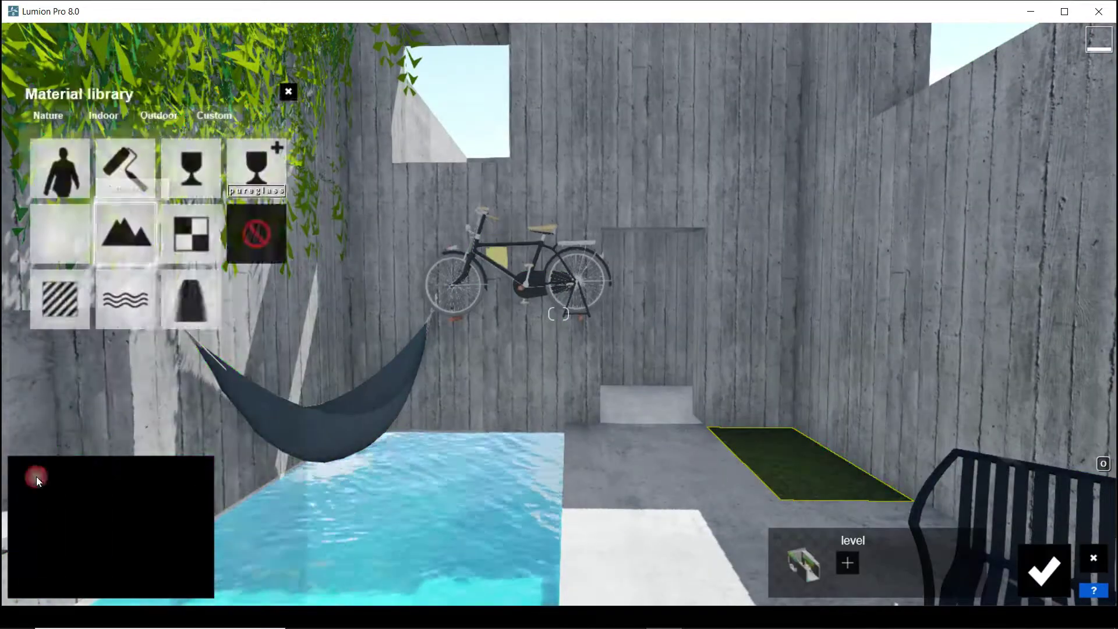
left_click(37, 114)
left_click(1043, 571)
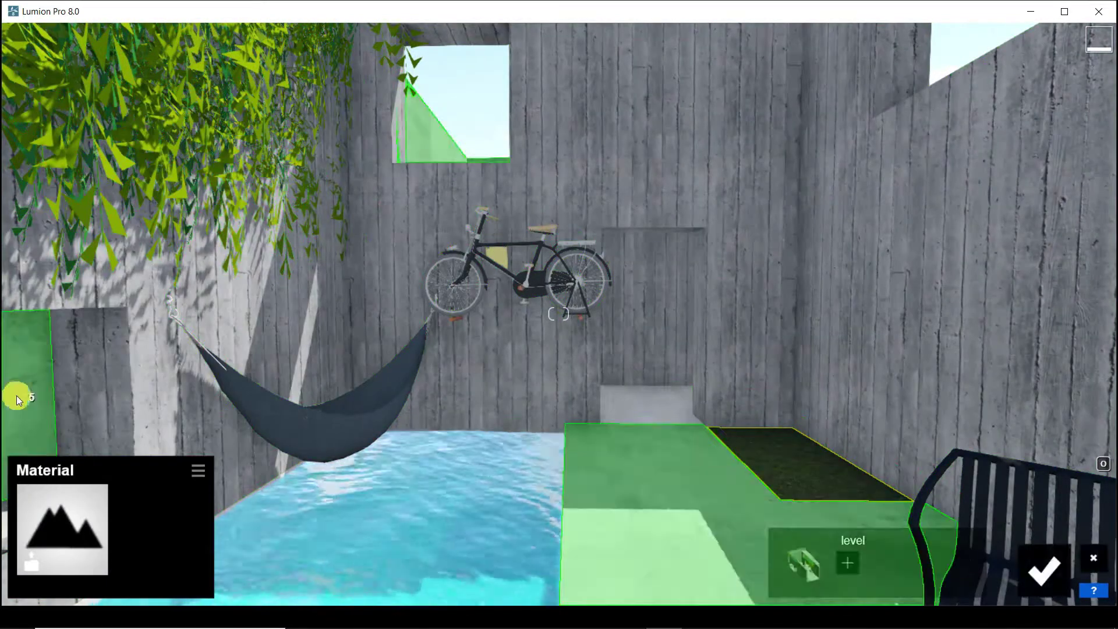
left_click(1039, 570)
- Turn on the landscape grass and adjust the grass size
left_click(32, 384)
left_click(57, 573)
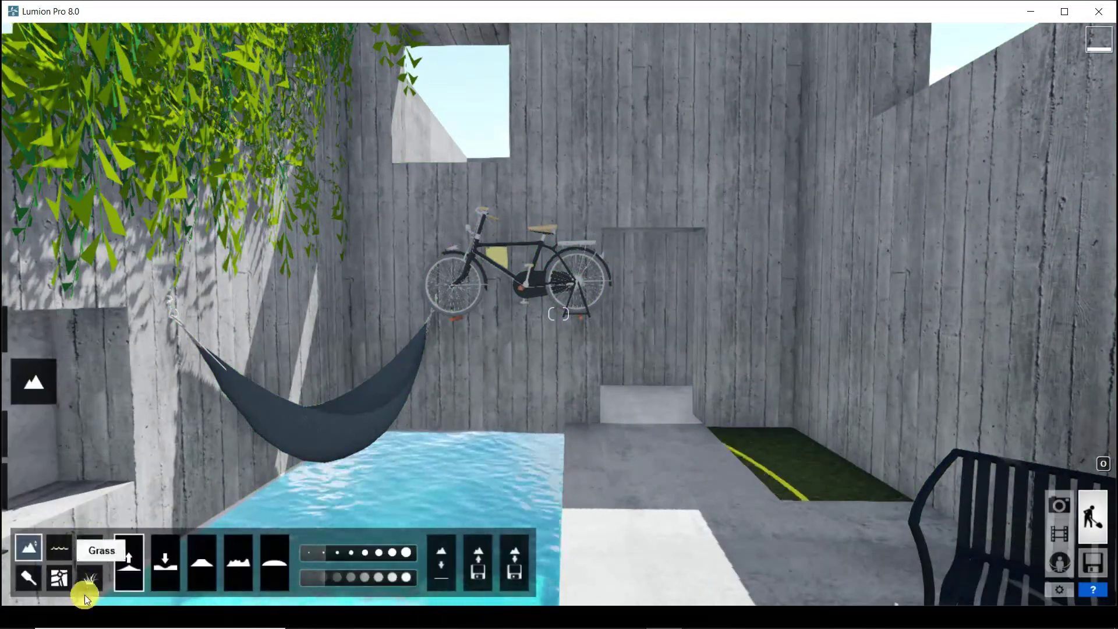
left_click(90, 578)
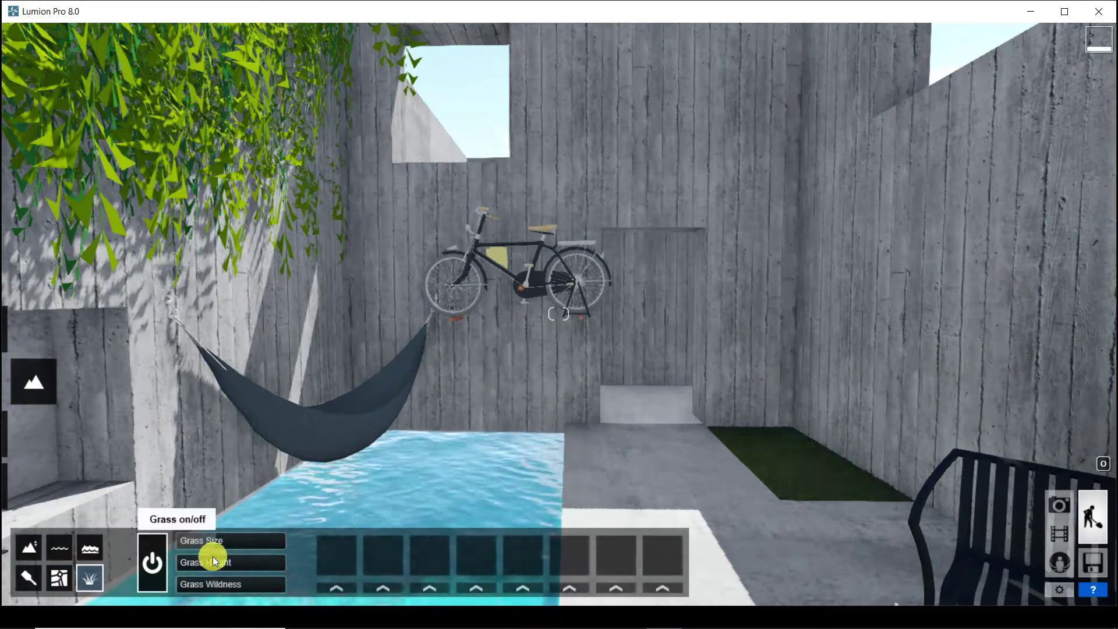
left_click_drag(219, 540, 224, 540)
key("s")
right_click_drag(408, 559, 465, 509)
- Open the plain wall beside the near end of the pool in the Material Editor
left_click(33, 486)
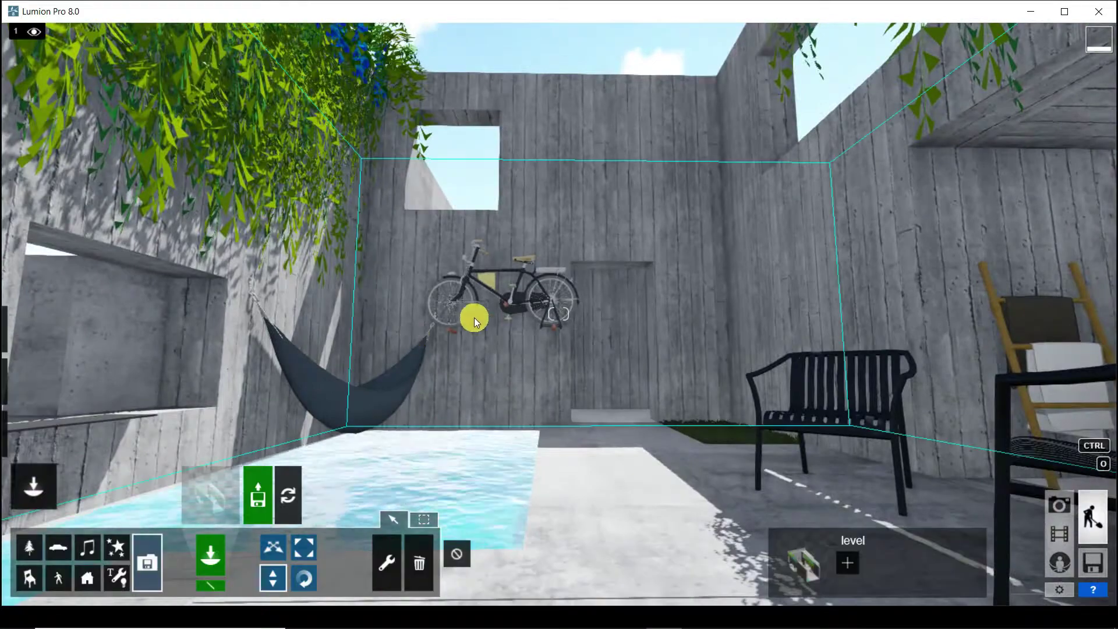
key("w")
right_click_drag(474, 316, 242, 229)
key("s")
mouse_move(6, 412)
left_click(31, 432)
left_click(234, 300)
key("s")
- Apply the Outdoor preset Concrete 010 1024 to the plain wall beside the pool
left_click(155, 118)
left_click(265, 156)
left_click(115, 163)
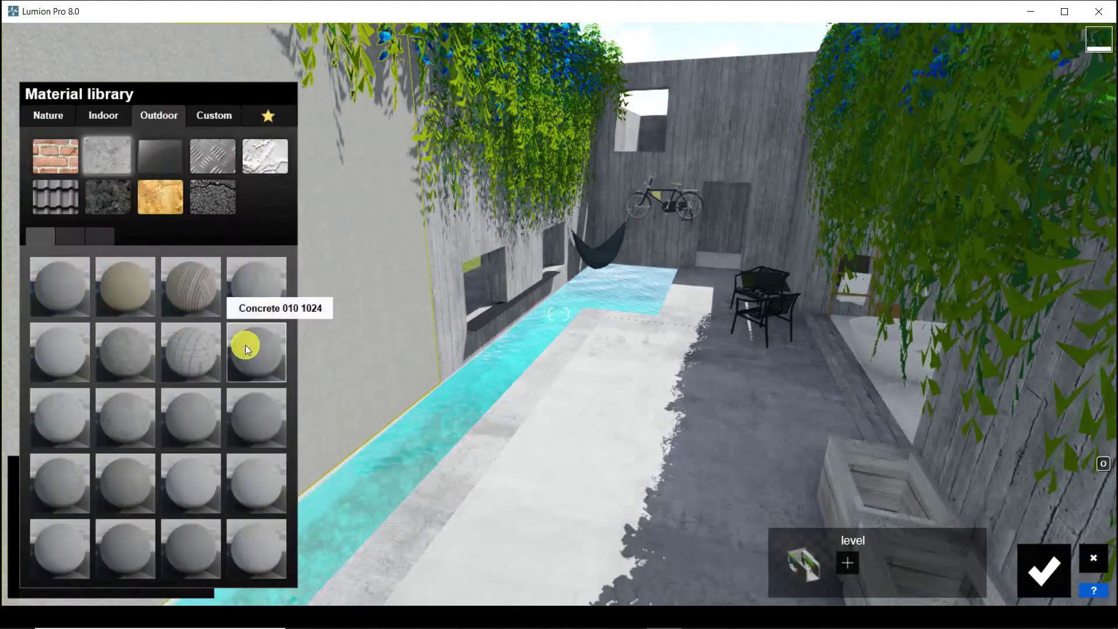
left_click(245, 345)
- Increase the weathering of the poolside wall's concrete
right_click_drag(543, 338, 278, 357)
key("s")
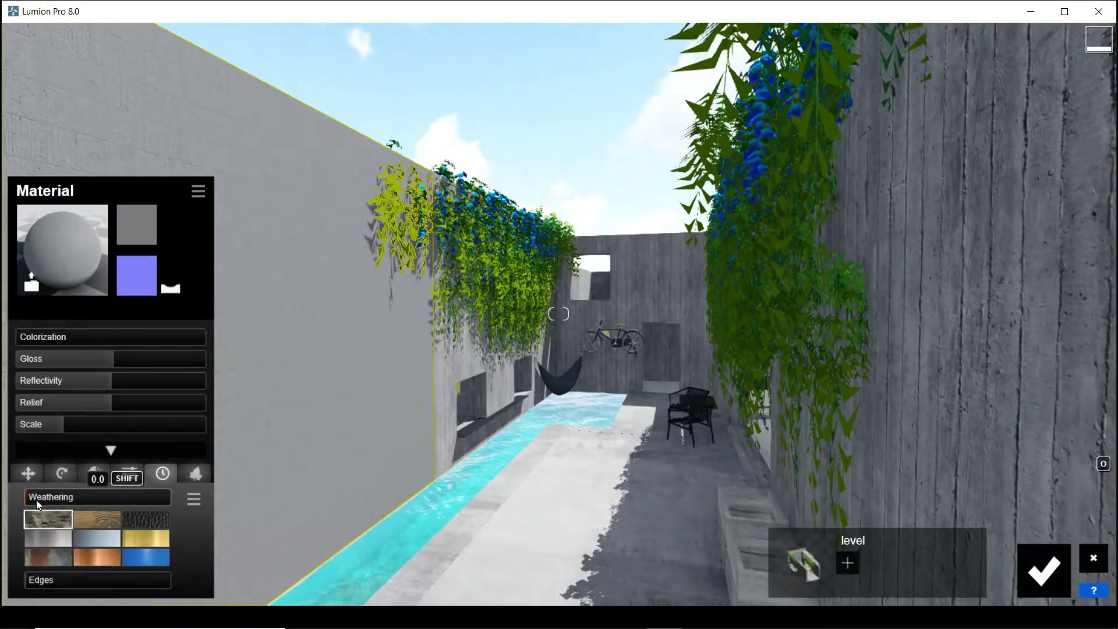
left_click_drag(106, 511, 135, 512)
right_click_drag(401, 506, 465, 582)
- Cover the poolside wall with foliage by setting the leaf spread to 0.9 and raising the ground level
left_click(195, 475)
left_click_drag(39, 499, 51, 537)
left_click_drag(93, 497, 153, 497)
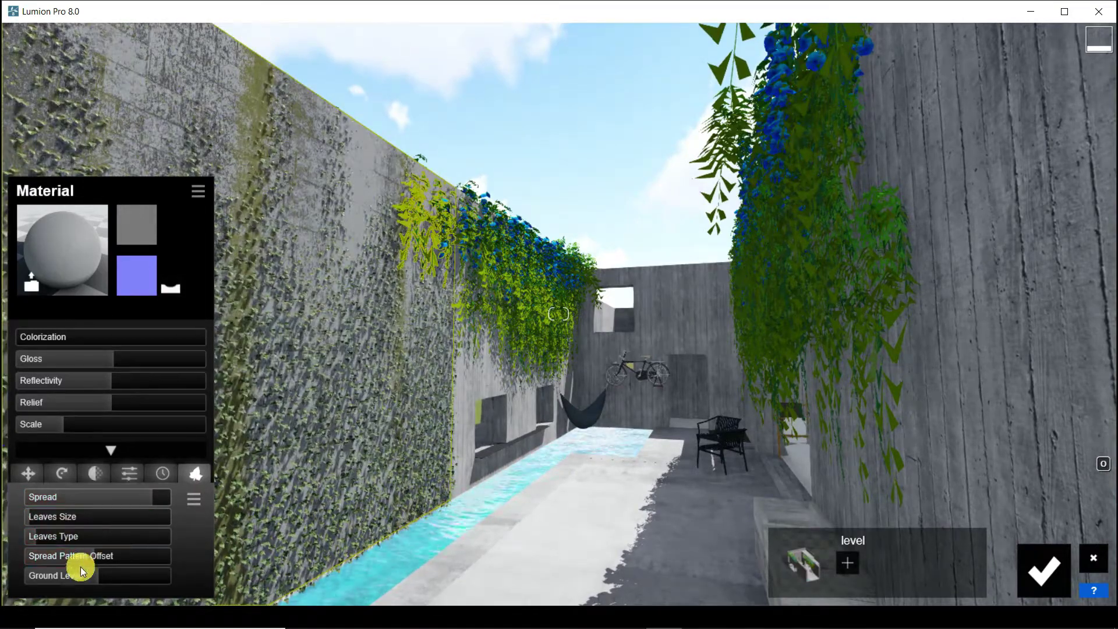
left_click_drag(81, 571, 119, 572)
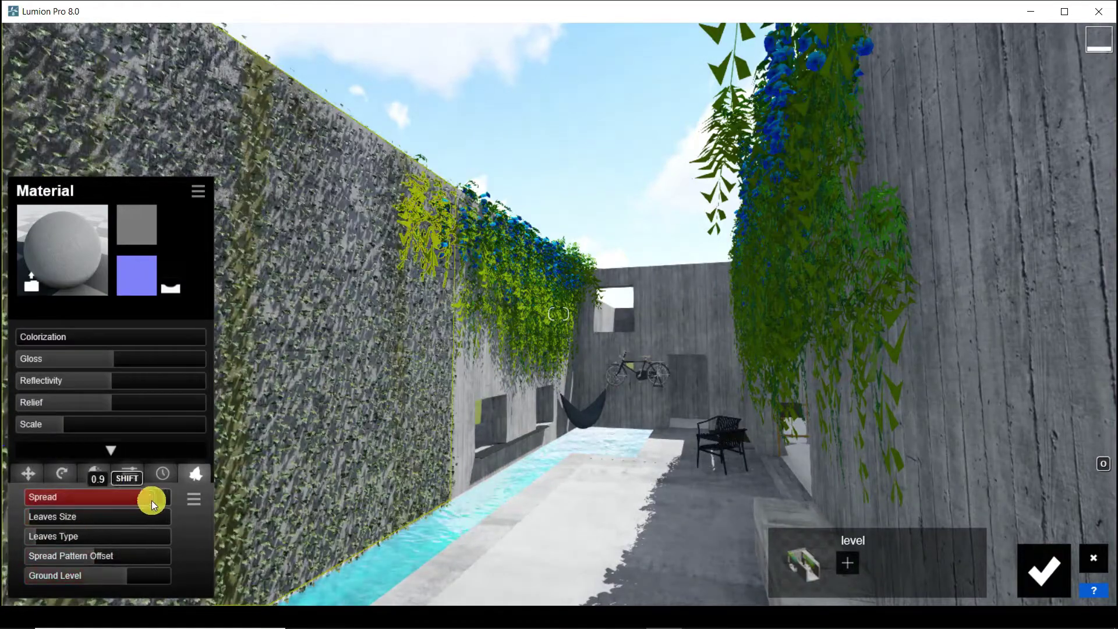
- Increase the wall foliage's leaf size and readjust its spread pattern offset and ground level
mouse_move(39, 520)
left_mouse_down()
mouse_move(30, 519)
mouse_move(60, 533)
mouse_move(50, 516)
mouse_move(36, 517)
left_mouse_up()
left_click_drag(86, 571, 117, 557)
left_click_drag(36, 517, 61, 516)
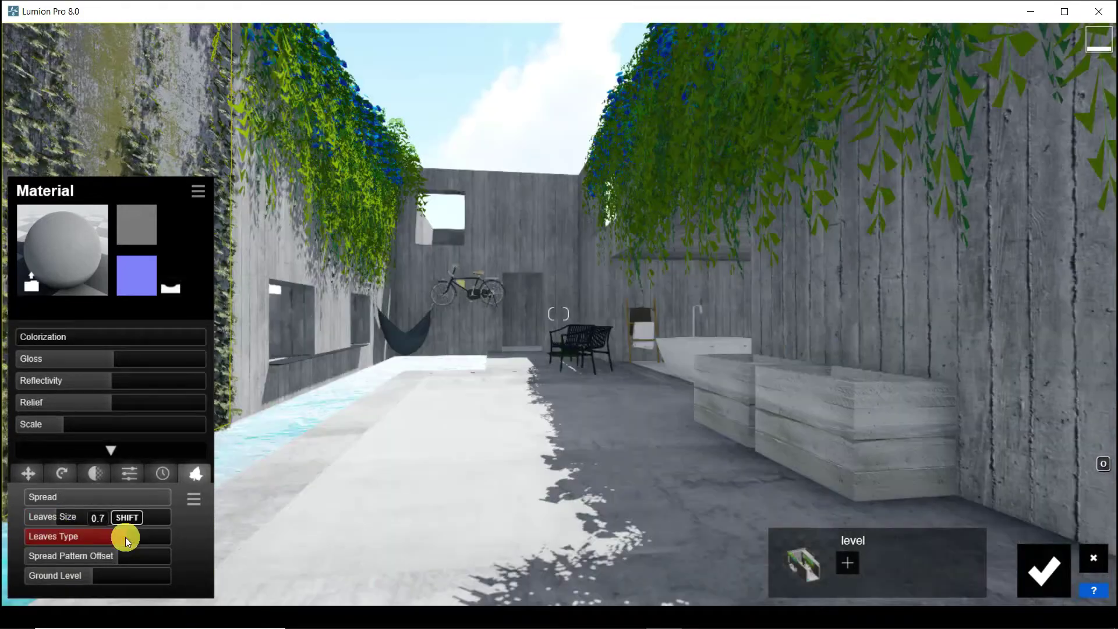
- Change the wall foliage to a red leaf type and save the wall material
left_click_drag(124, 537, 165, 536)
key("w")
right_click_drag(514, 312, 501, 289)
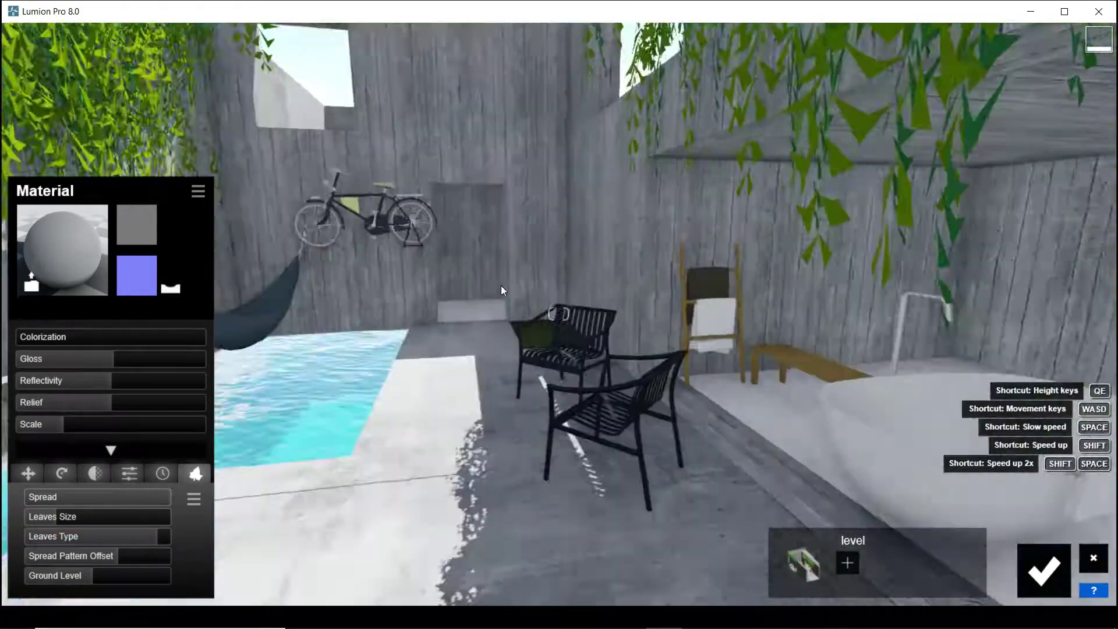
key("s")
left_click(1044, 571)
- Apply a Standard material to the courtyard's concrete floor with high gloss, minimal reflectivity and slightly stronger relief
left_click(547, 559)
left_click(60, 299)
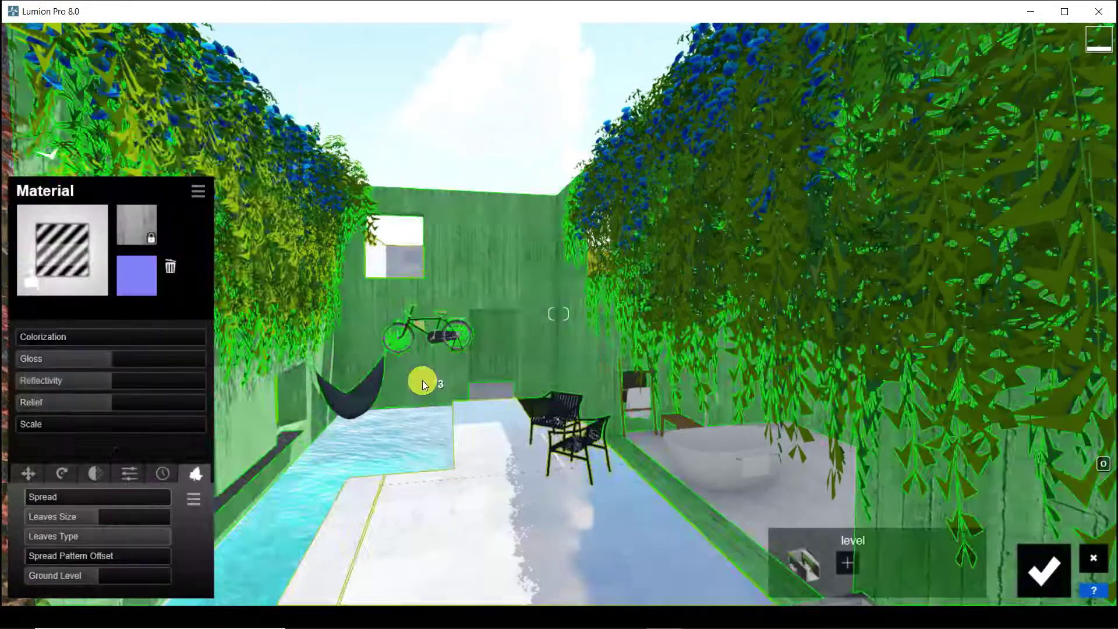
key("w")
right_click_drag(422, 379, 404, 365)
left_click_drag(174, 360, 27, 384)
left_click_drag(112, 402, 123, 405)
right_click_drag(317, 505, 294, 485)
- Set the concrete floor's weathering to 0.7 and save the material
left_click(125, 473)
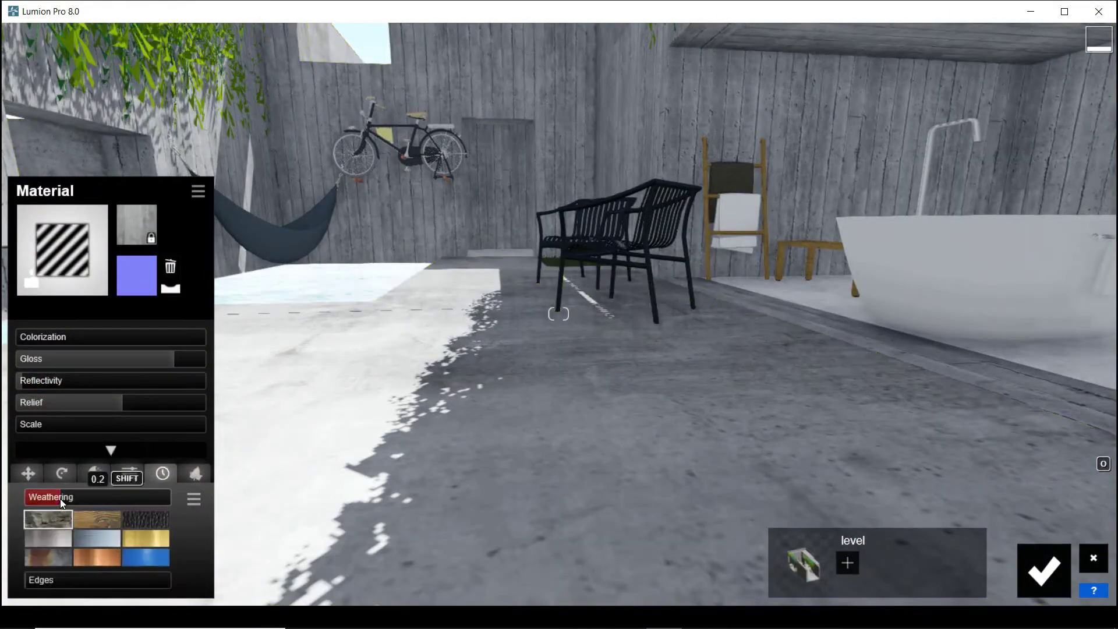
left_click_drag(99, 496, 130, 493)
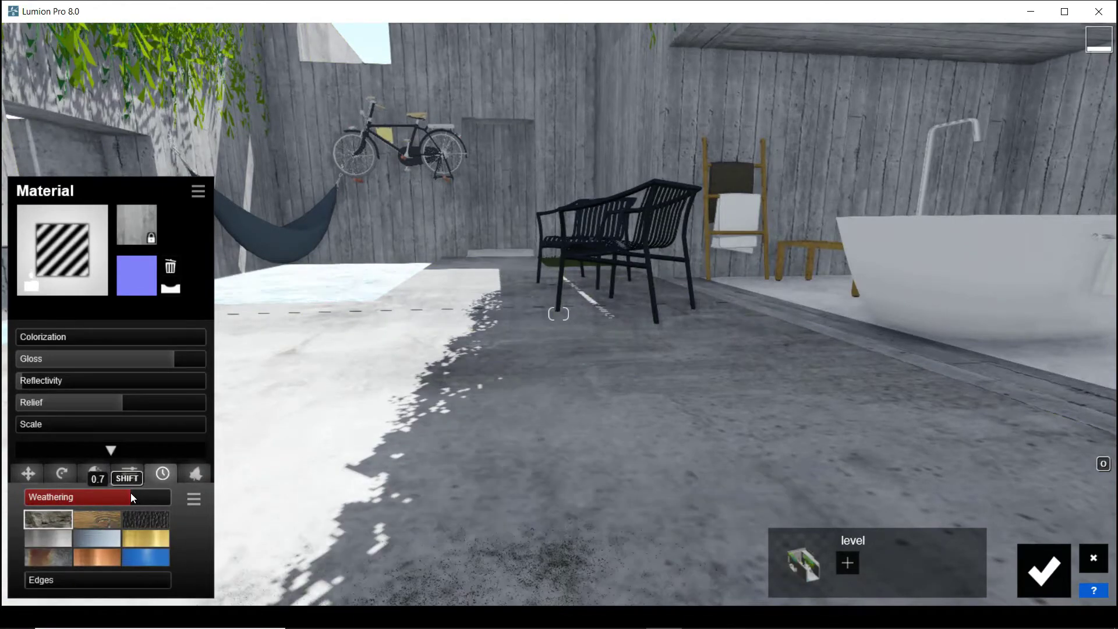
key("s")
key("s")
right_click_drag(399, 445, 267, 511)
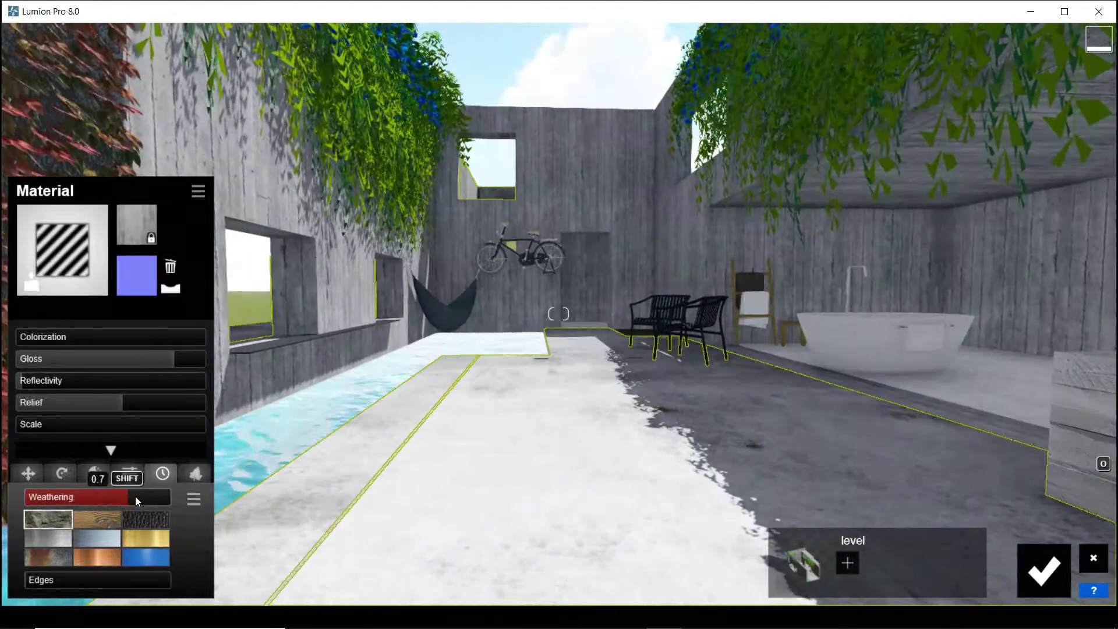
left_click(135, 496)
left_click(1044, 570)
- Apply a Standard material to the concrete wall behind the bicycle with low reflectivity, stronger relief and strong wood-type weathering, and save it
right_click_drag(690, 396, 669, 348)
key("w")
left_click(460, 262)
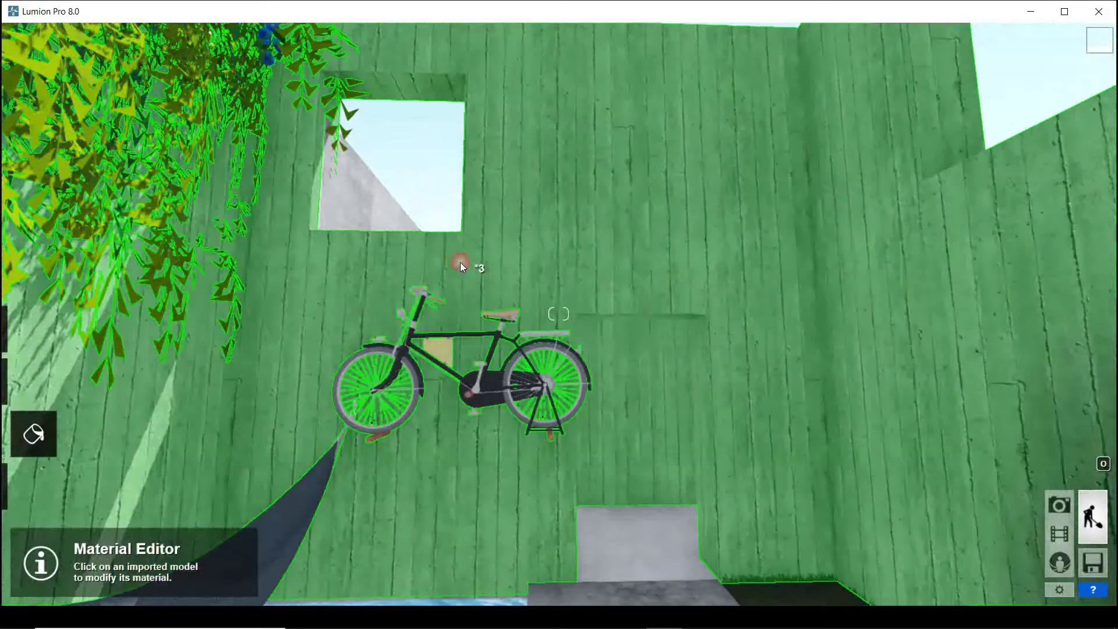
left_click(61, 294)
left_click(60, 293)
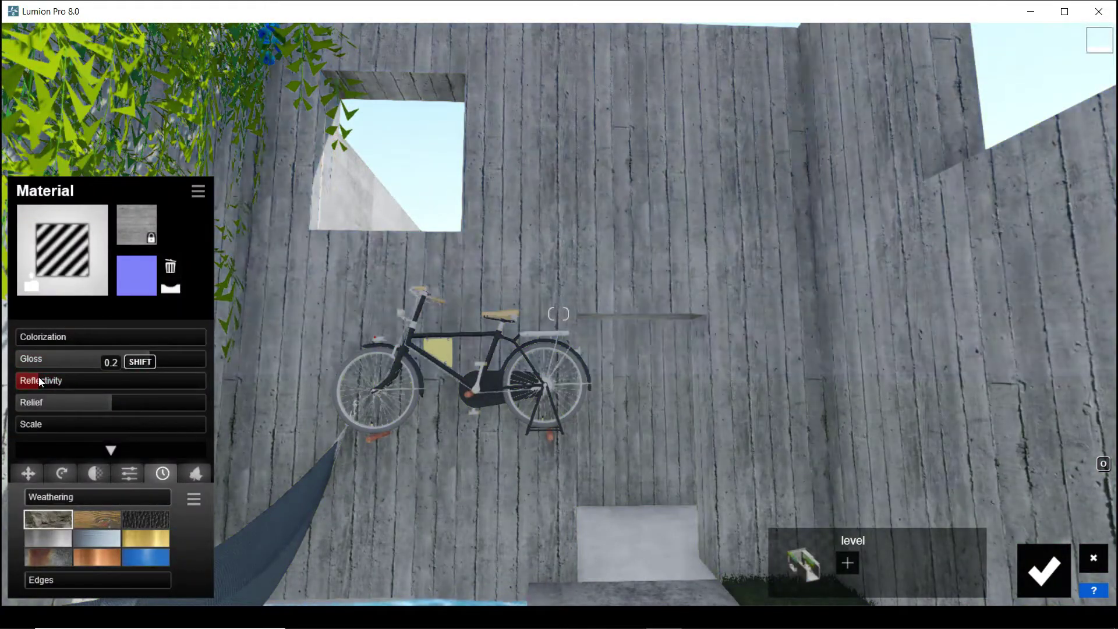
left_click_drag(121, 400, 166, 404)
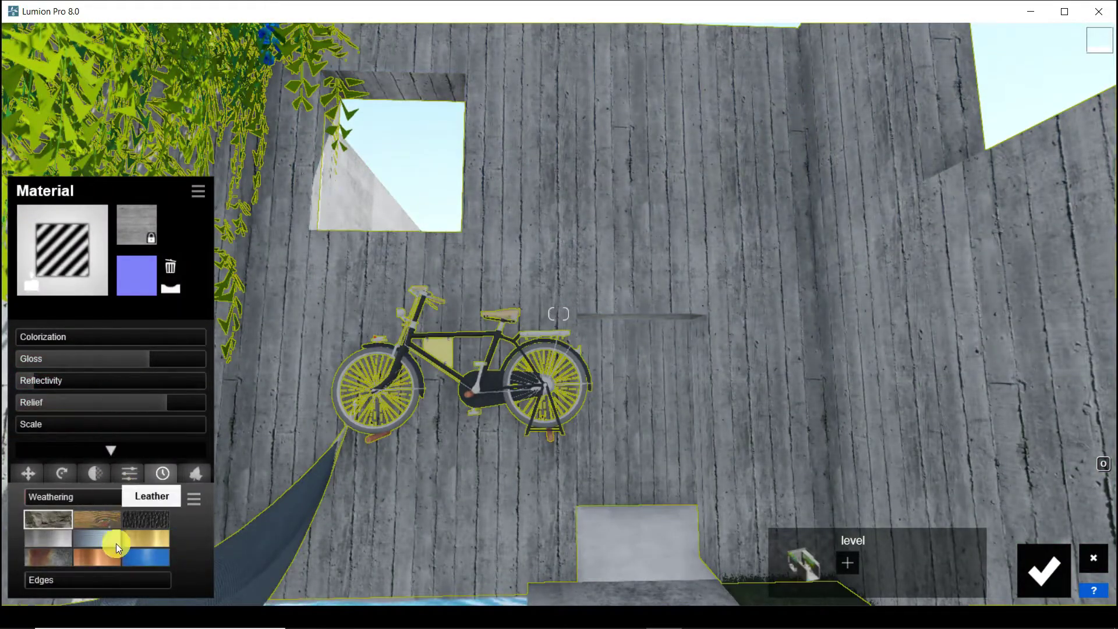
left_click_drag(55, 498, 139, 488)
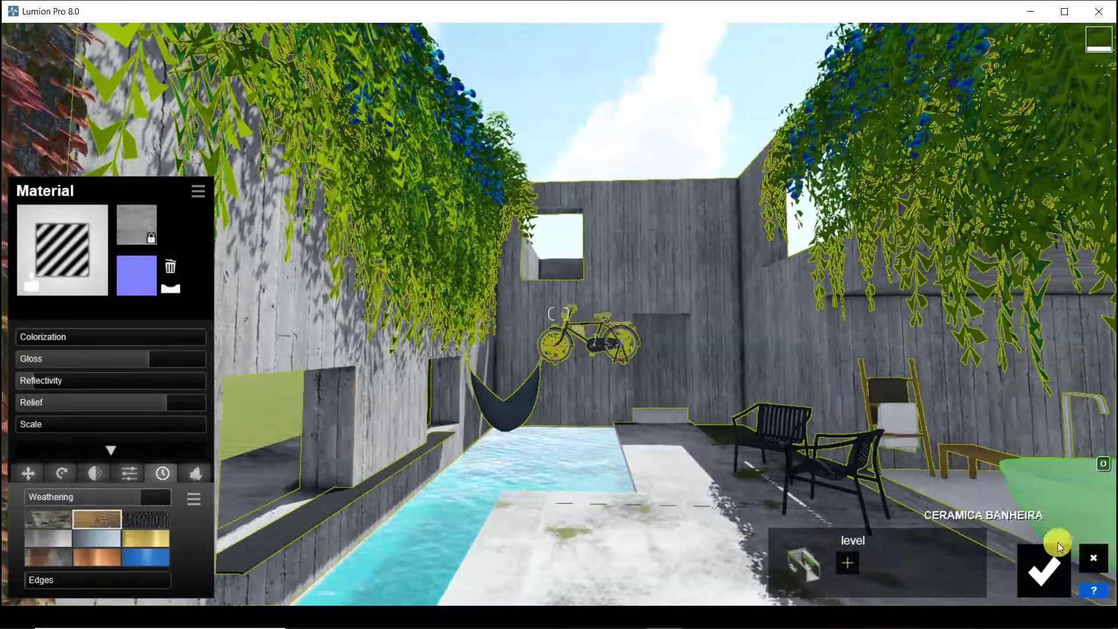
left_click(1045, 565)
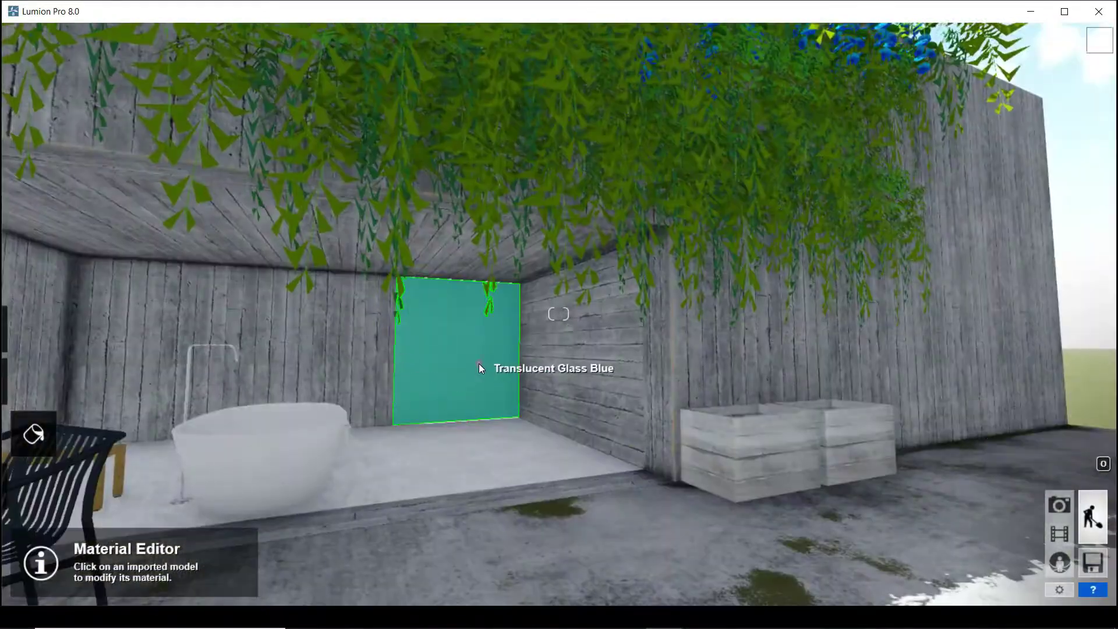
- Apply the outdoor Architectural Glass 008 material to the blue translucent pane beside the bathtub and save it
left_click(478, 364)
left_click(159, 118)
left_click(173, 163)
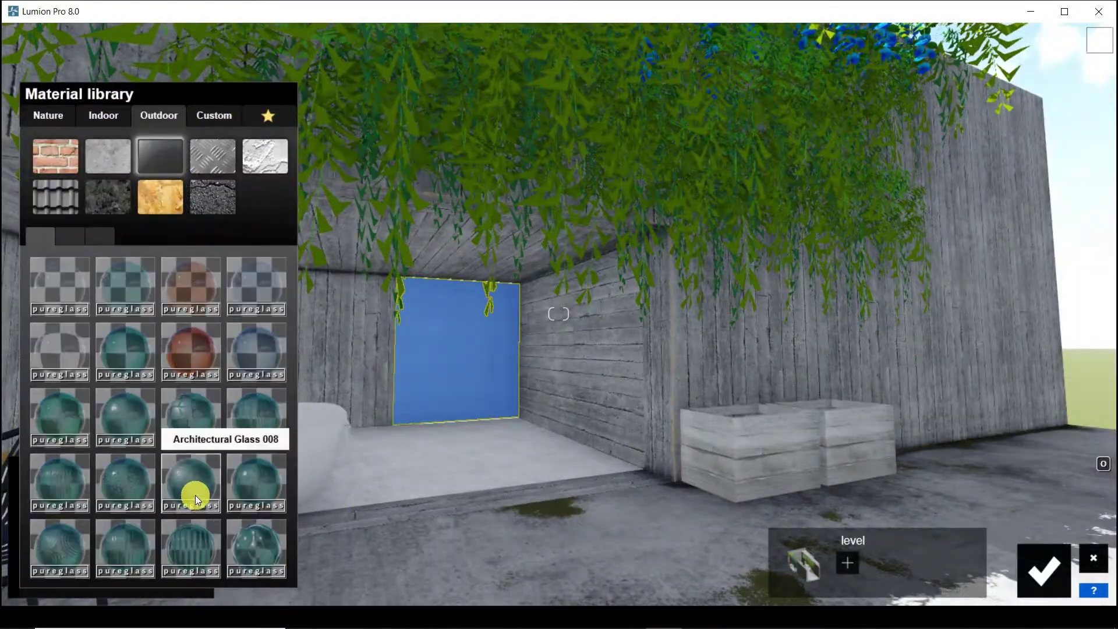
left_click(192, 489)
right_click_drag(536, 441, 542, 421)
left_click(1044, 569)
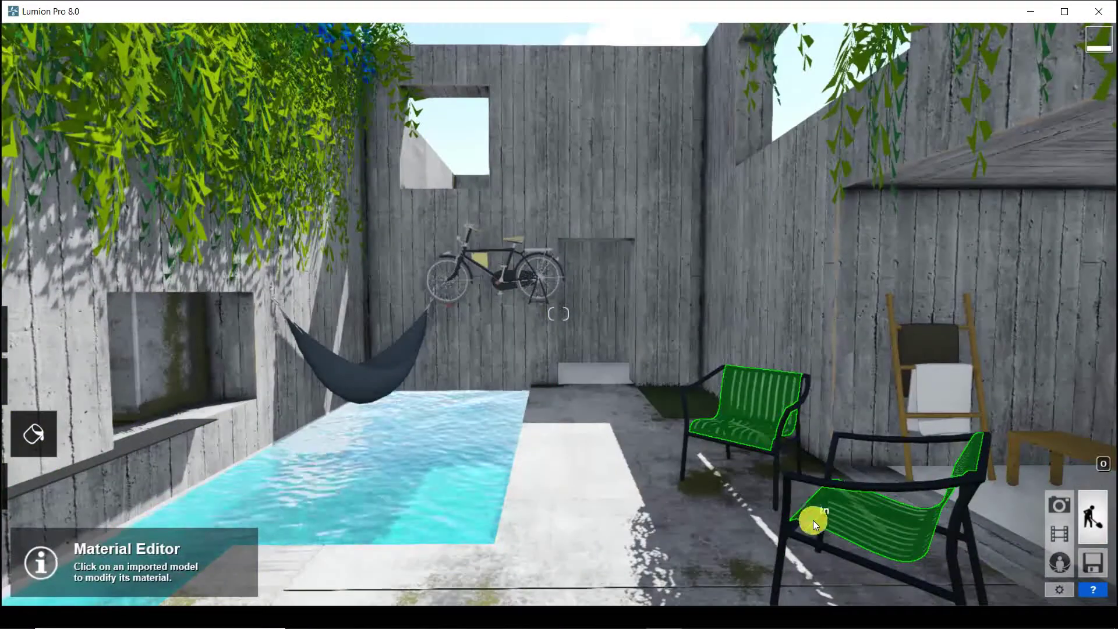
- Apply a white indoor leather material to the seats of the black courtyard chairs
right_click_drag(813, 519, 620, 488)
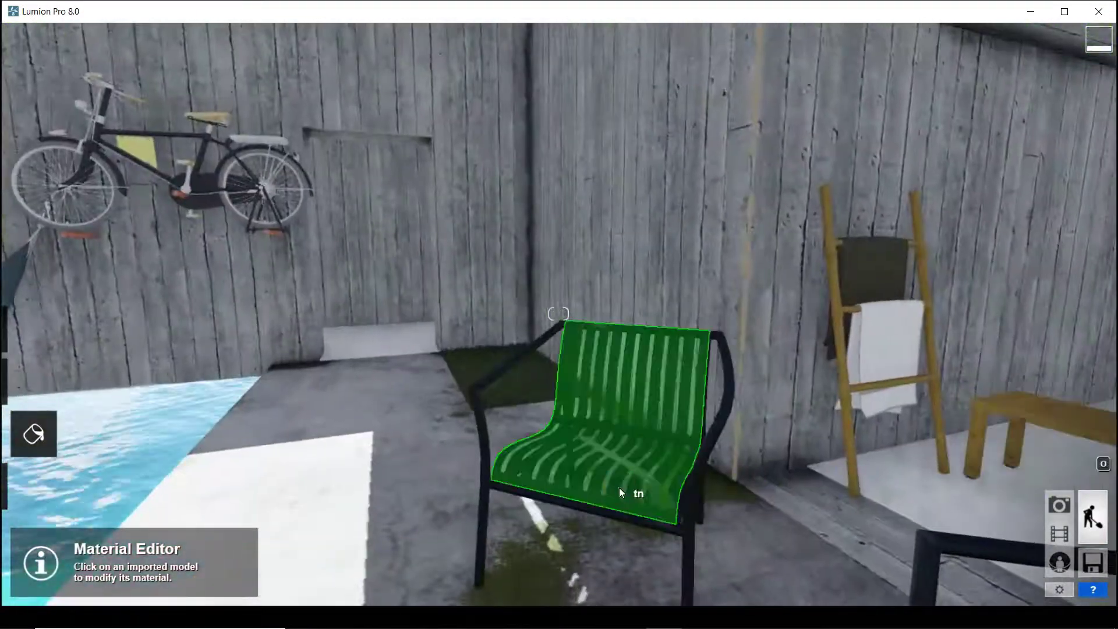
left_click(619, 488)
left_click(96, 114)
left_click(160, 156)
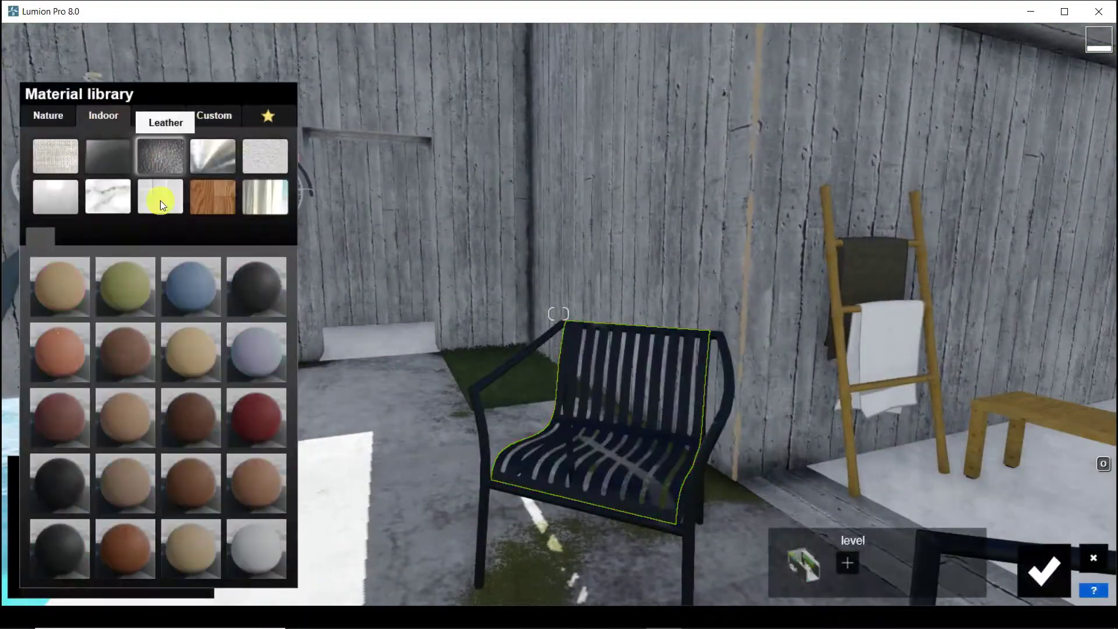
left_click(203, 295)
left_click(78, 271)
left_click(256, 563)
left_click(249, 542)
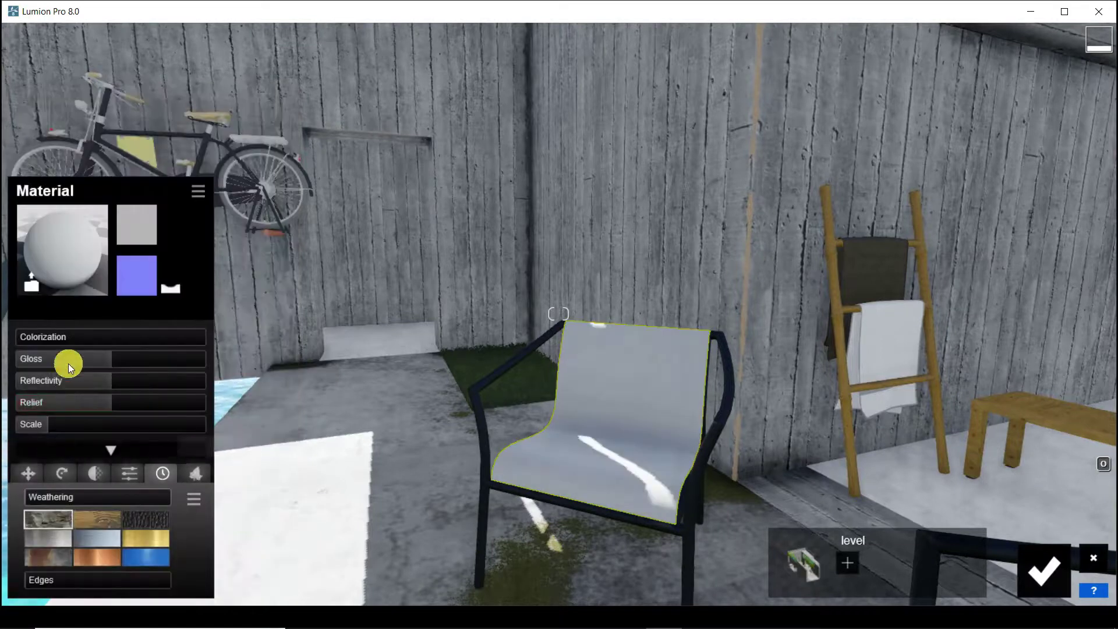
- Give the chair leather higher gloss, low reflectivity, slightly stronger relief and the Leather weathering type, and save it
left_click_drag(69, 365, 134, 401)
left_click(144, 519)
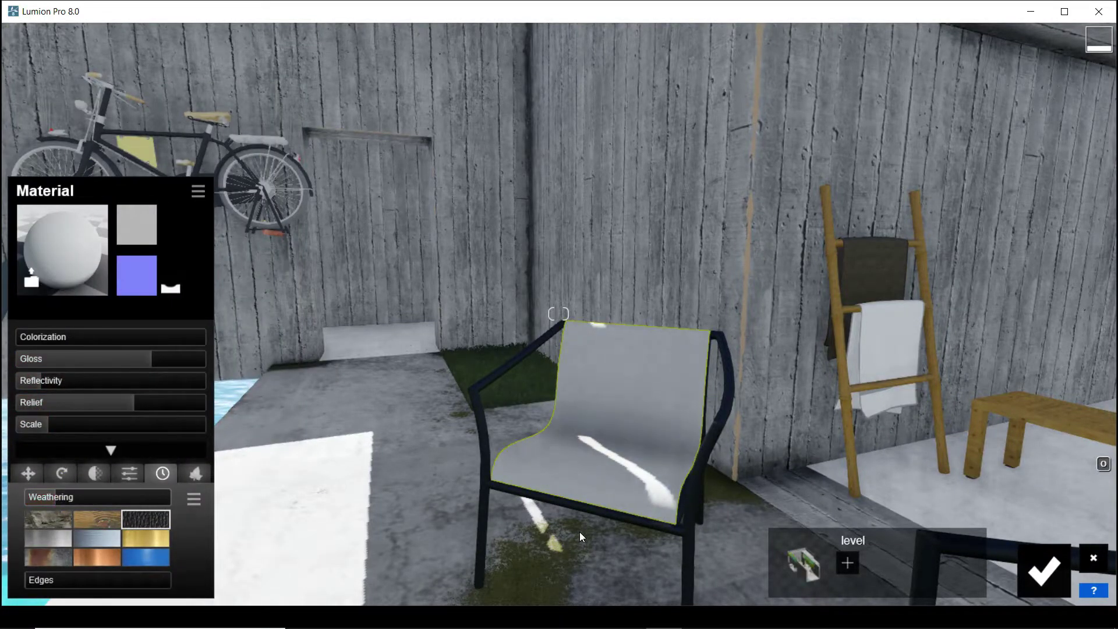
right_click_drag(578, 532, 1094, 539)
left_click(1039, 568)
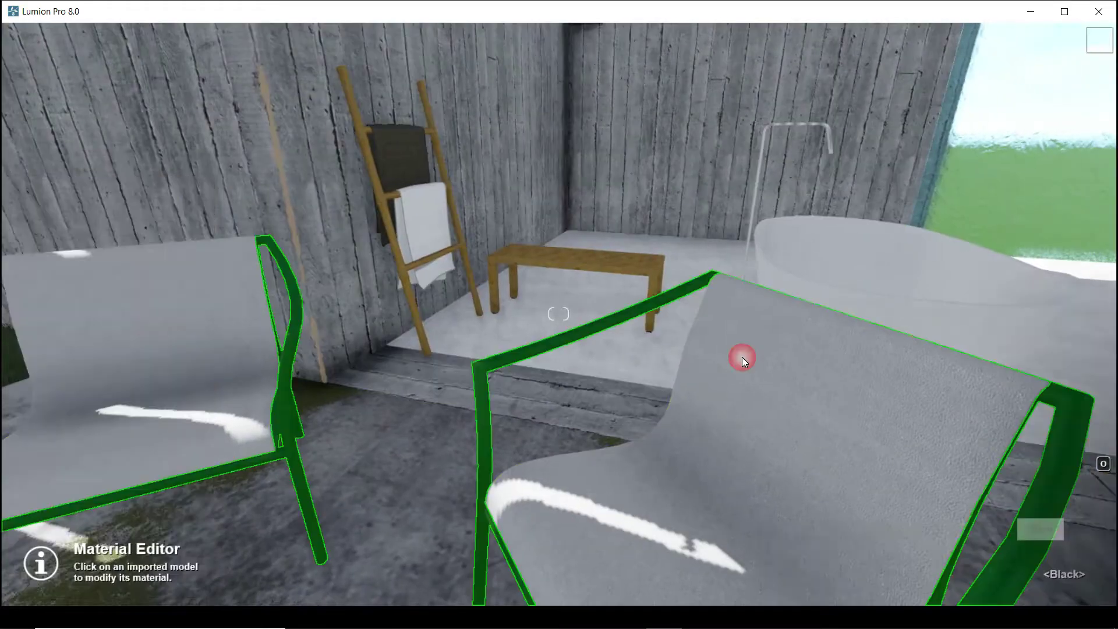
- Apply a Standard material to the white towel on the ladder, tint it grey, set gloss to about 0.4 and save it
left_click(435, 218)
left_click(57, 298)
left_click_drag(119, 337, 223, 325)
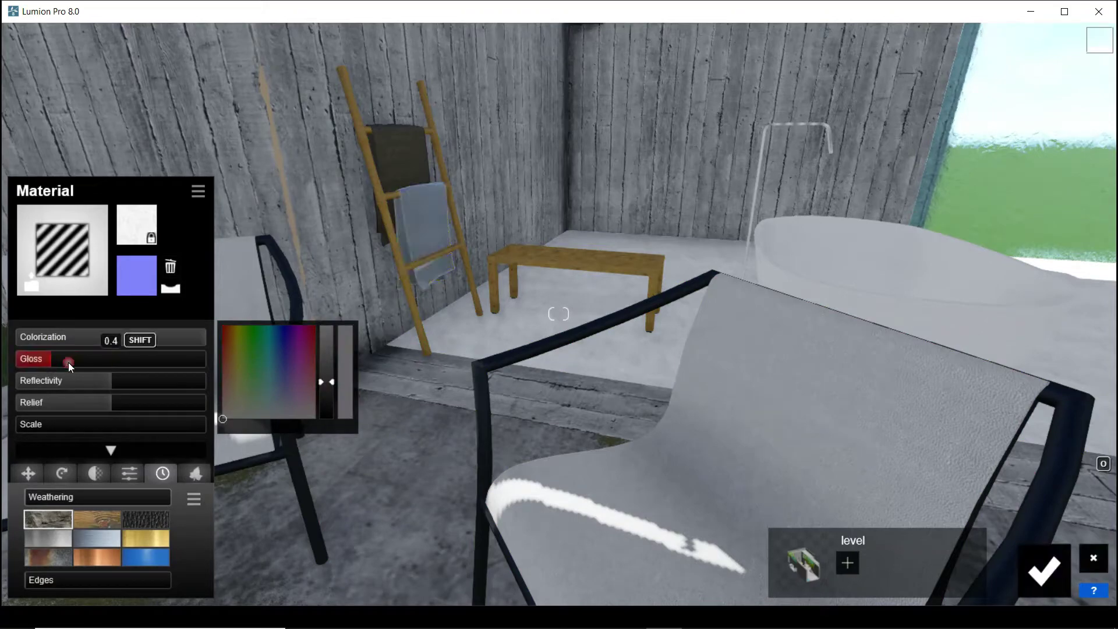
left_click(1041, 568)
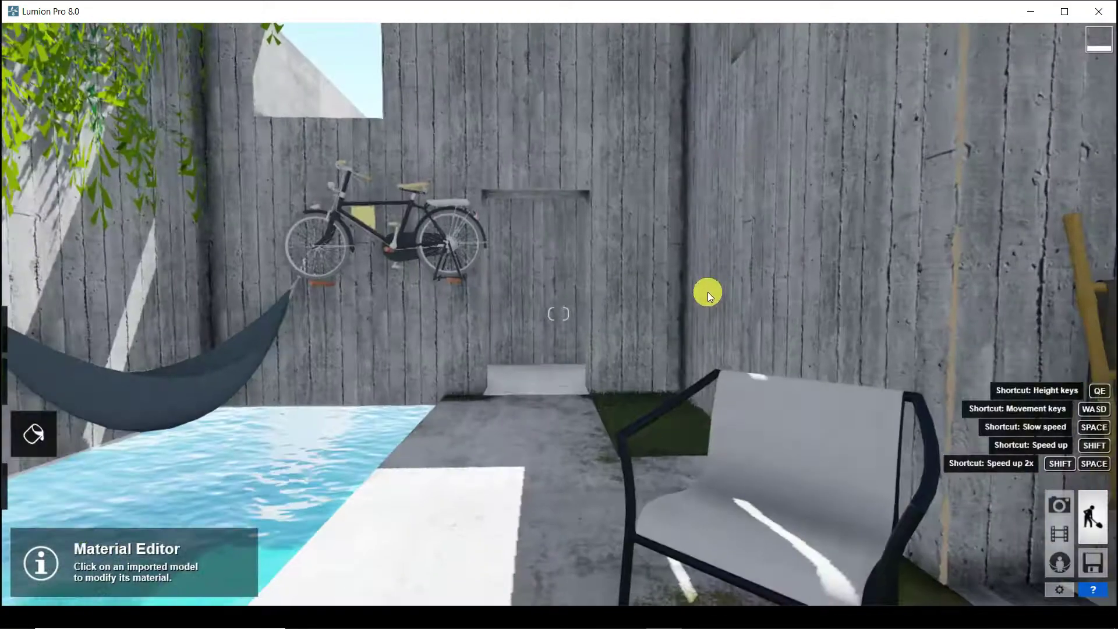
- Select the bicycle's dark frame on the back wall for material editing
key("w")
key("s")
key("a")
key("q")
left_click(435, 228)
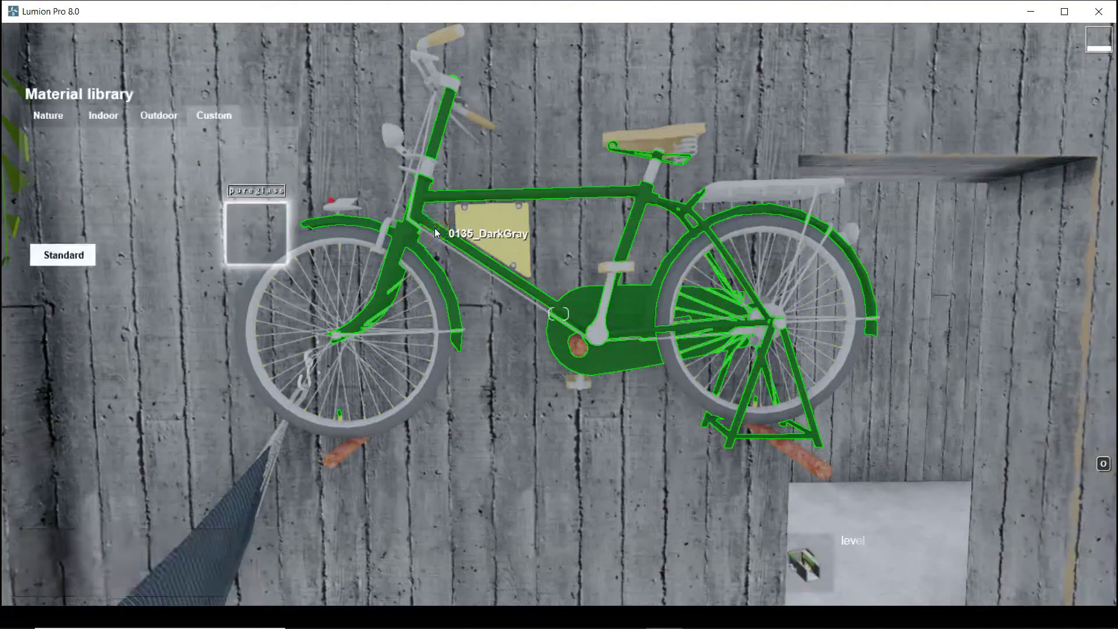
- Try a brownish-black indoor metal on the bicycle frame with reflectivity set to 0.9
left_click(151, 113)
left_click(158, 159)
left_click(105, 118)
left_click(210, 157)
left_click(100, 235)
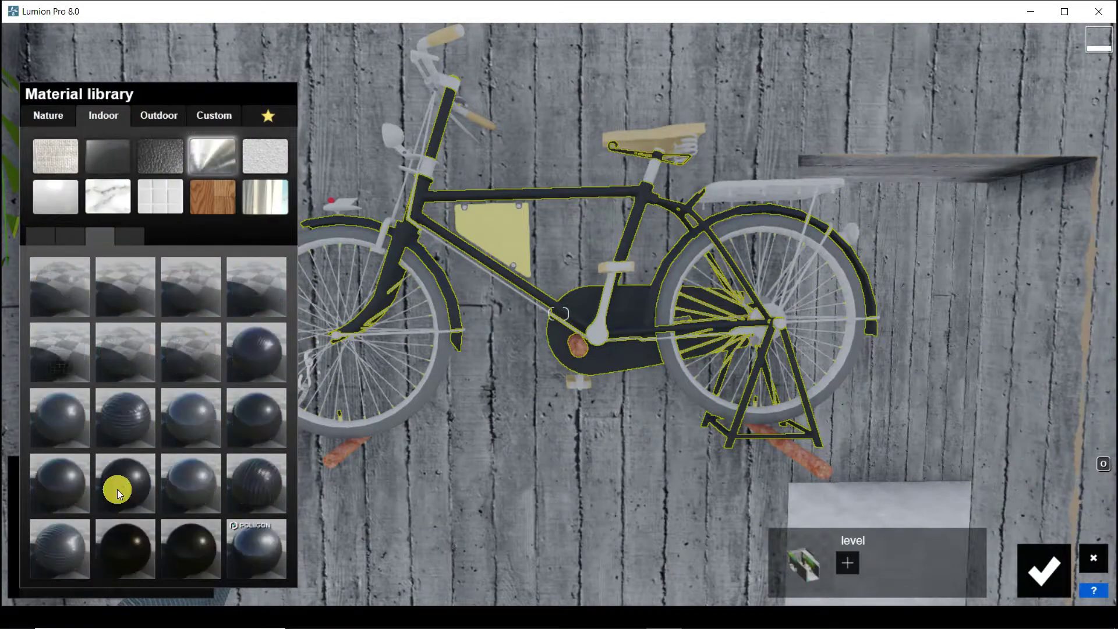
left_click(139, 528)
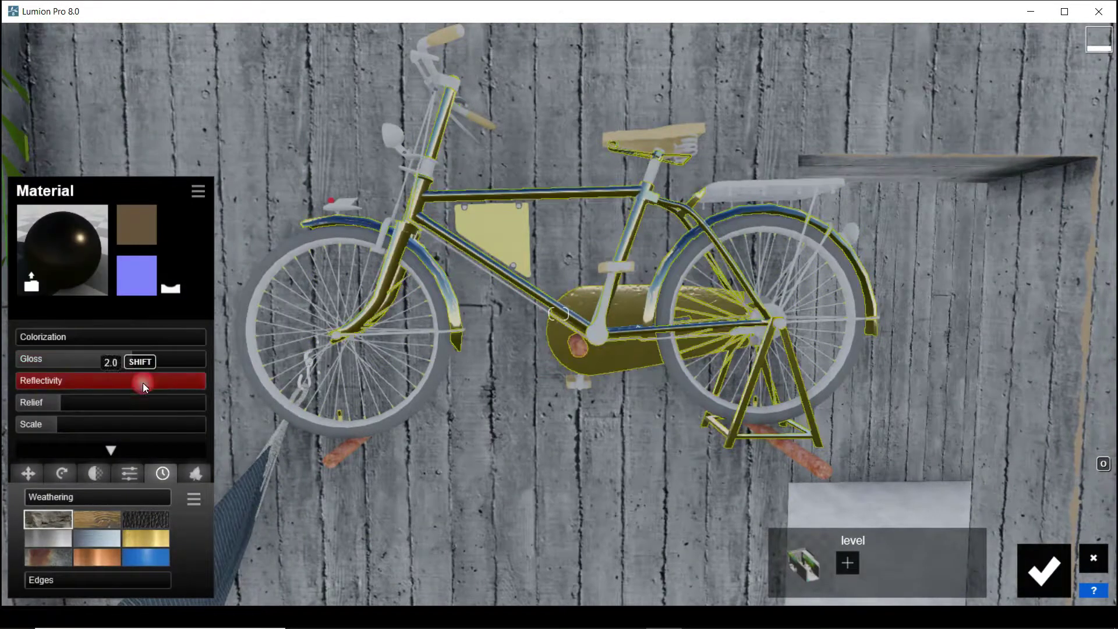
left_click_drag(143, 384, 117, 385)
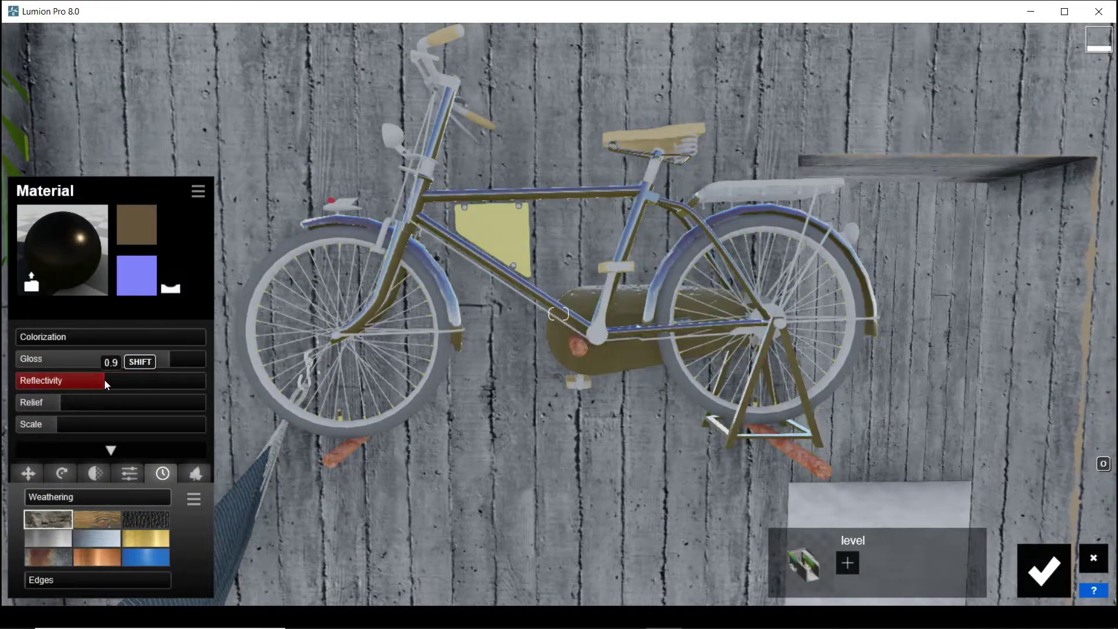
scroll(400, 427, "down", 2)
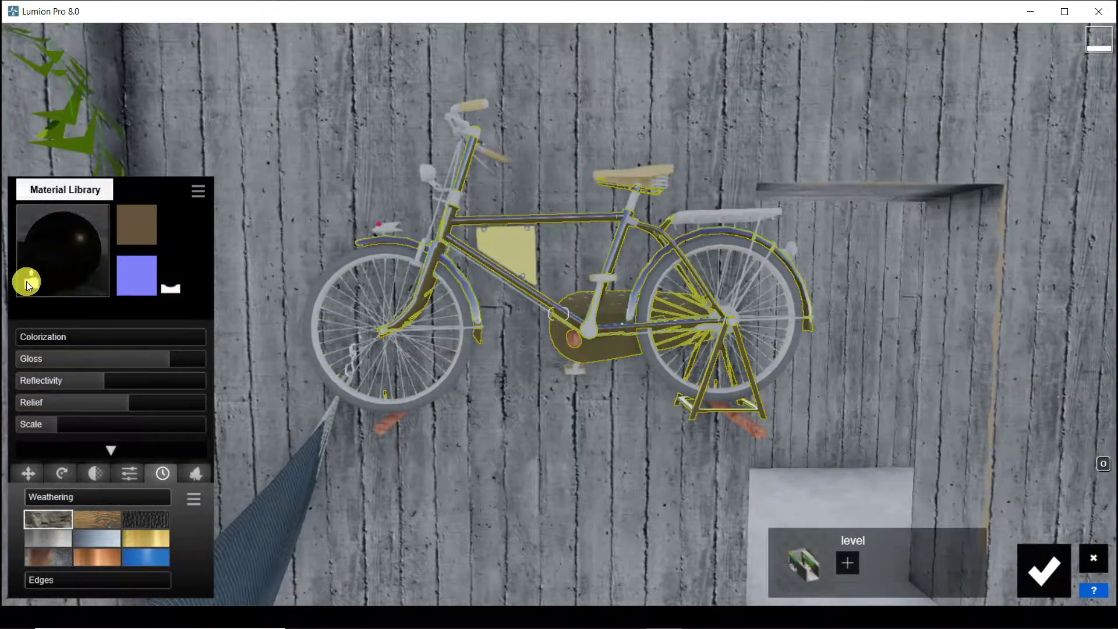
- Switch the bicycle frame to a dark grey indoor metal with gloss 2.0 and near-maximum reflectivity, and save it
left_click(27, 281)
left_click(141, 479)
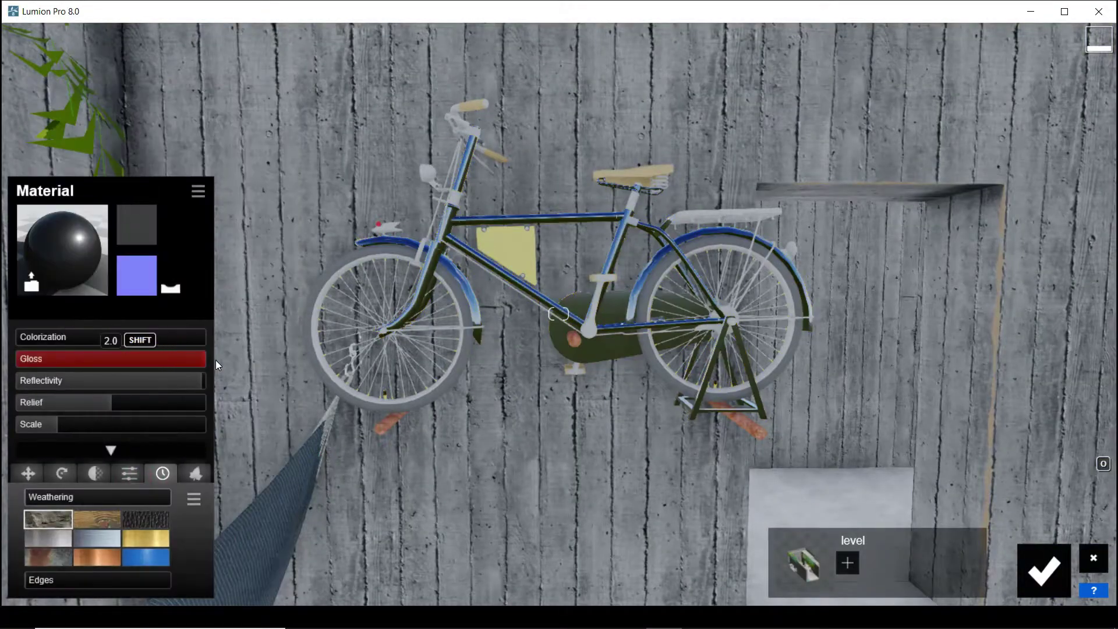
left_click(790, 512)
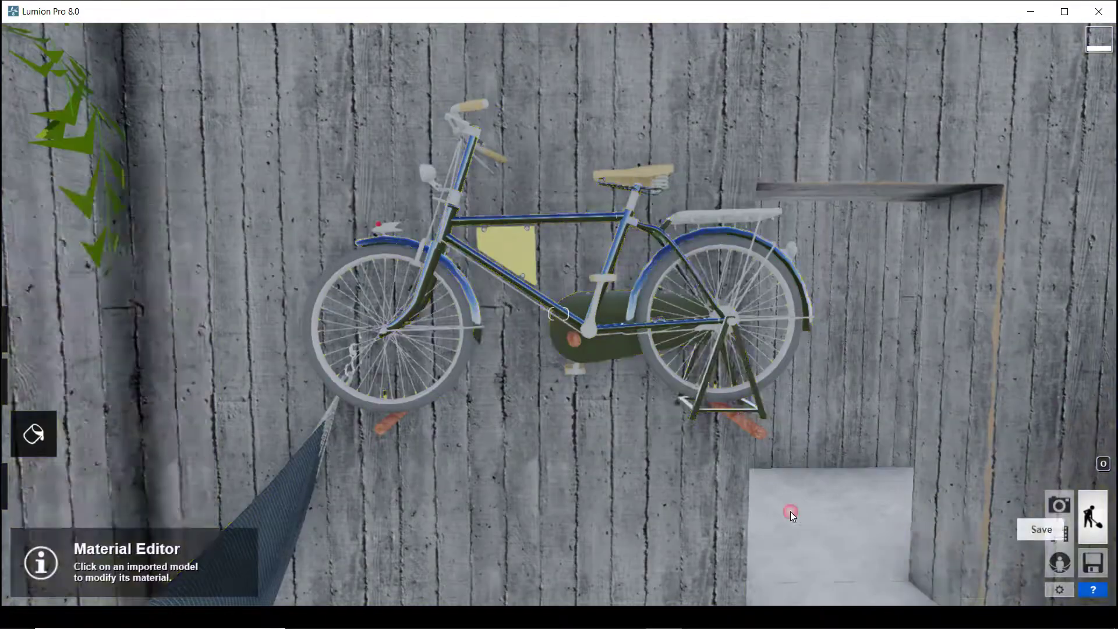
- Apply a light grey outdoor metal to the bicycle's spokes, rims and rack with gloss about 1.8 and near-maximum reflectivity, and save it
scroll(383, 361, "up", 3)
left_click(319, 61)
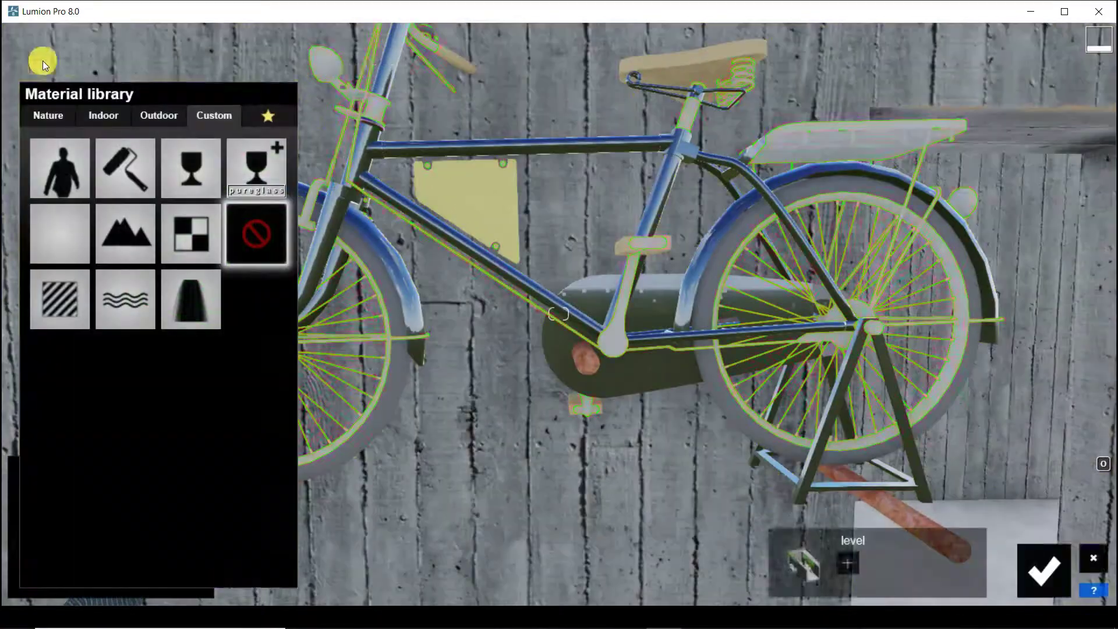
left_click(158, 116)
left_click(228, 168)
left_click(258, 422)
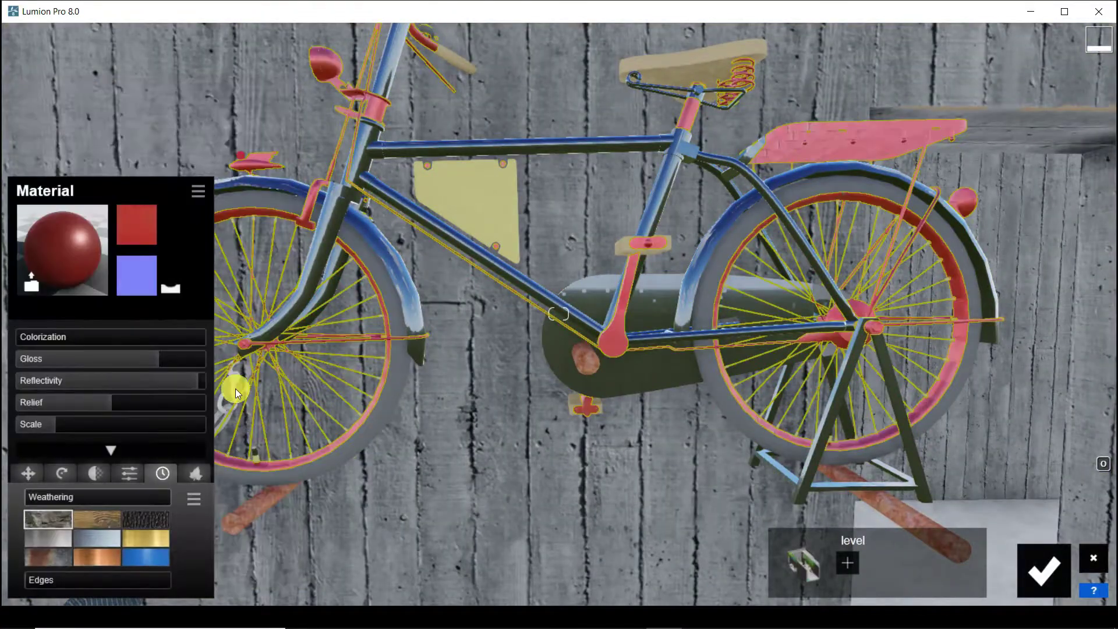
left_click(70, 252)
left_click(198, 355)
left_click(198, 354)
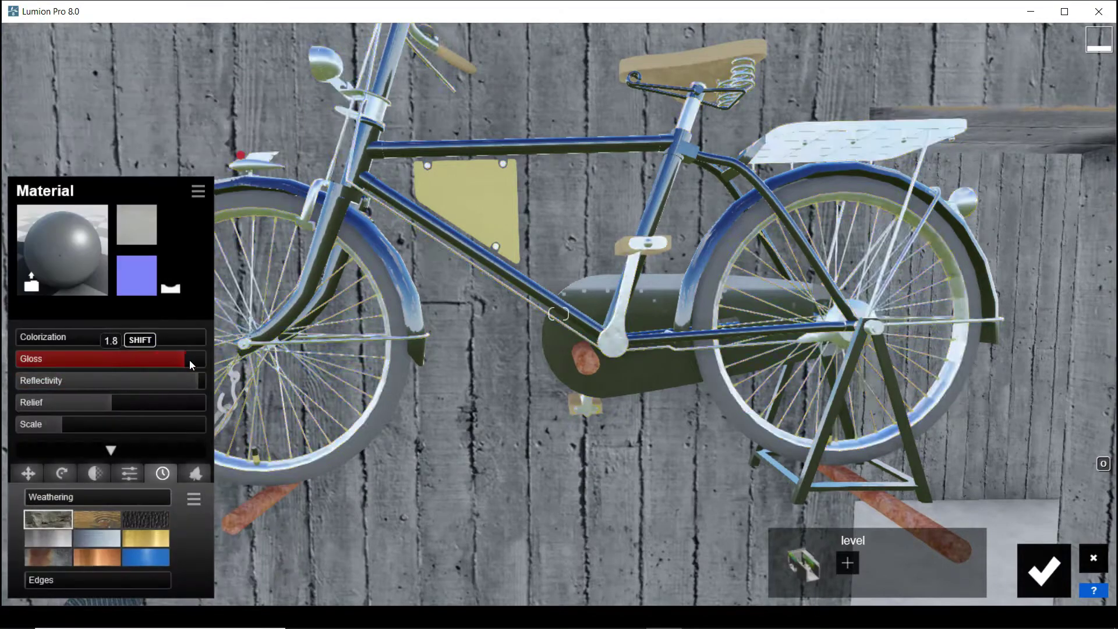
left_click(195, 379)
left_click(1043, 570)
- Apply a black indoor leather material to the bicycle tyres and save it
left_click(755, 436)
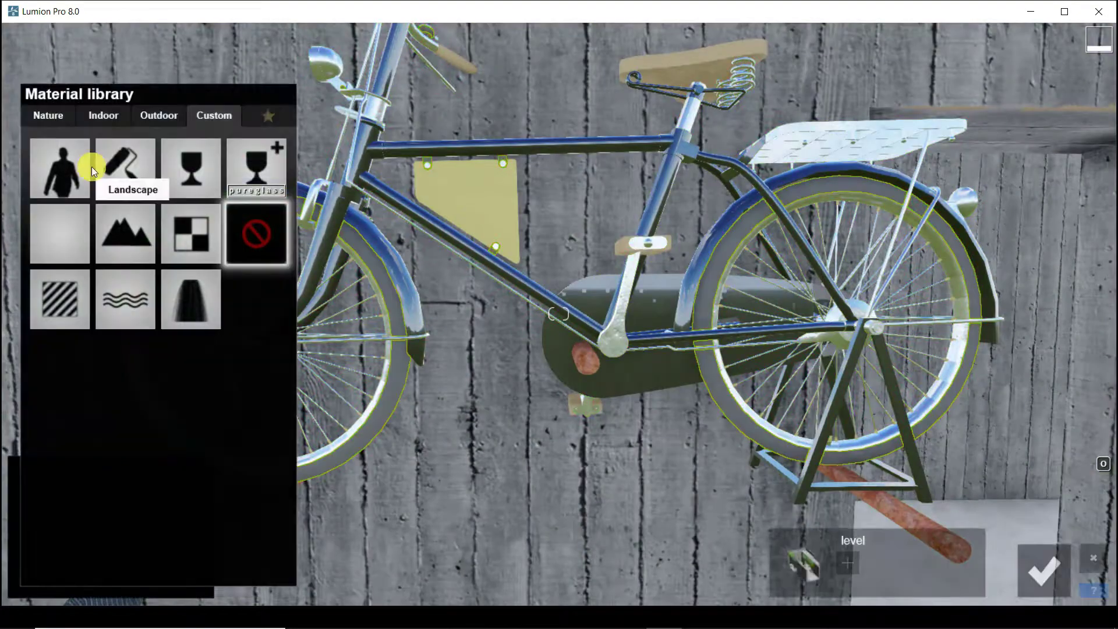
left_click(102, 114)
left_click(164, 155)
left_click(252, 277)
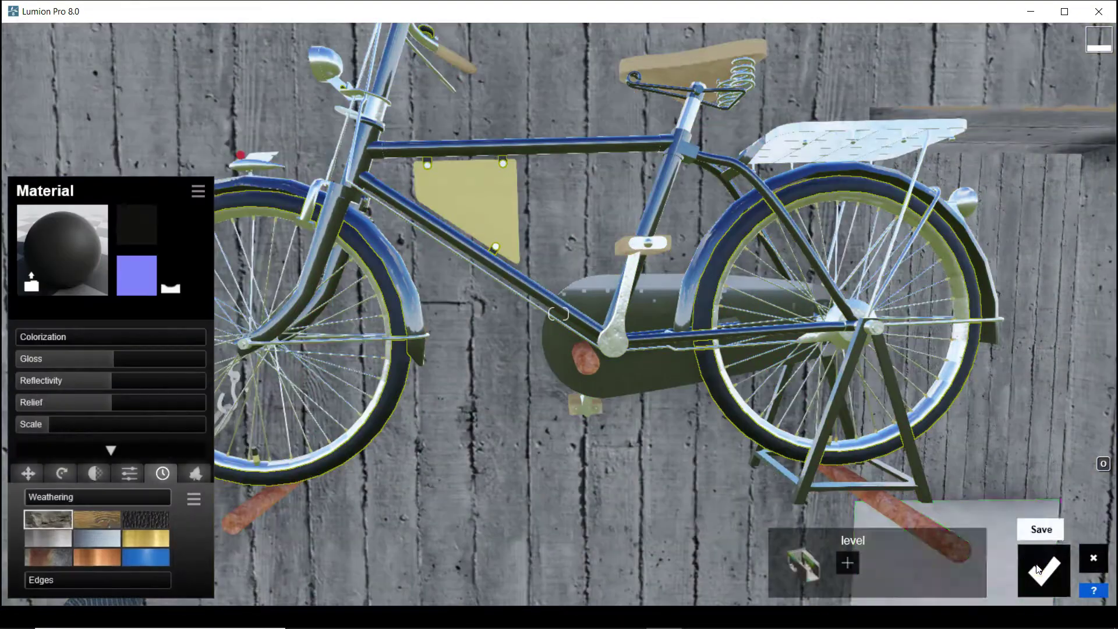
left_click(1037, 569)
- Apply a red outdoor metal to the rusted supports beneath the bicycle wheels, set its gloss to 1.5 and save it
scroll(626, 247, "down", 3)
right_click_drag(626, 246, 623, 332)
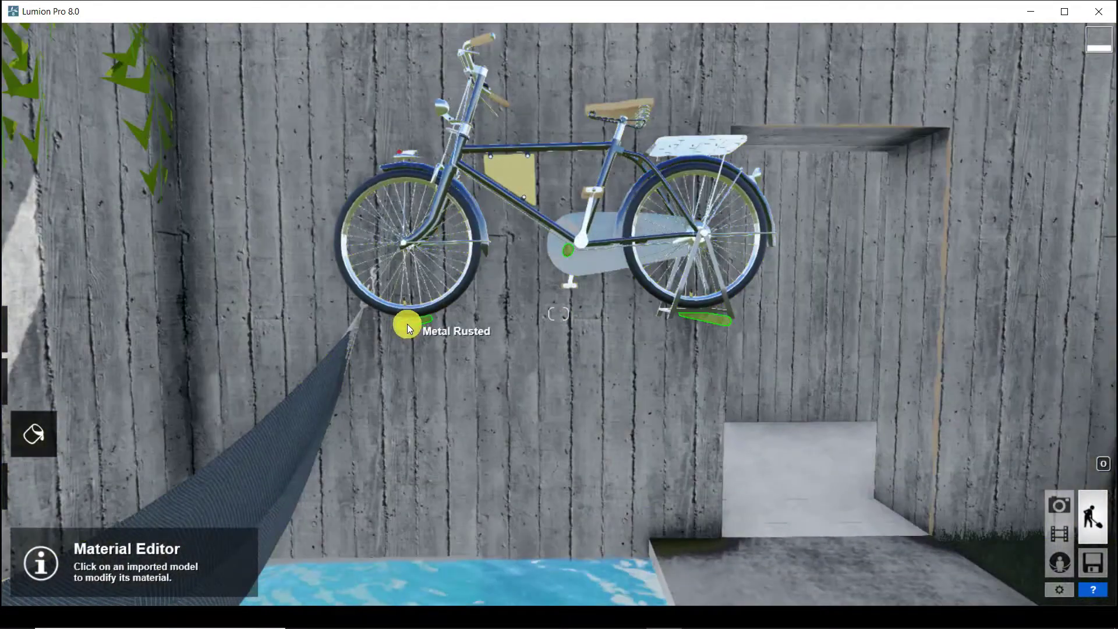
left_click(407, 324)
left_click(158, 115)
left_click(212, 155)
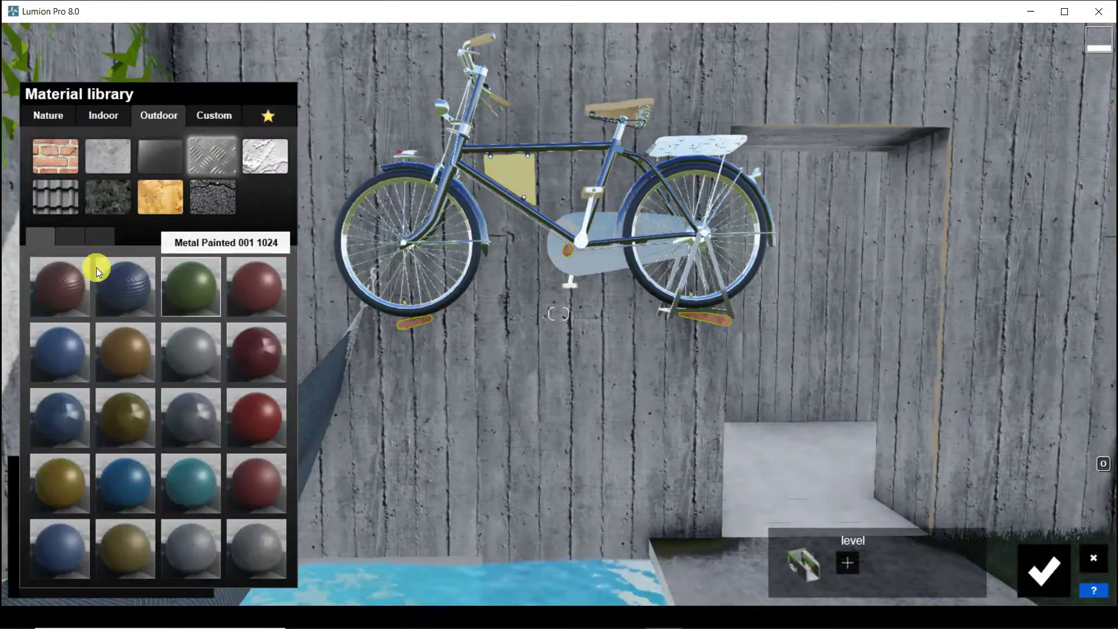
left_click(69, 236)
left_click(81, 290)
left_click(153, 364)
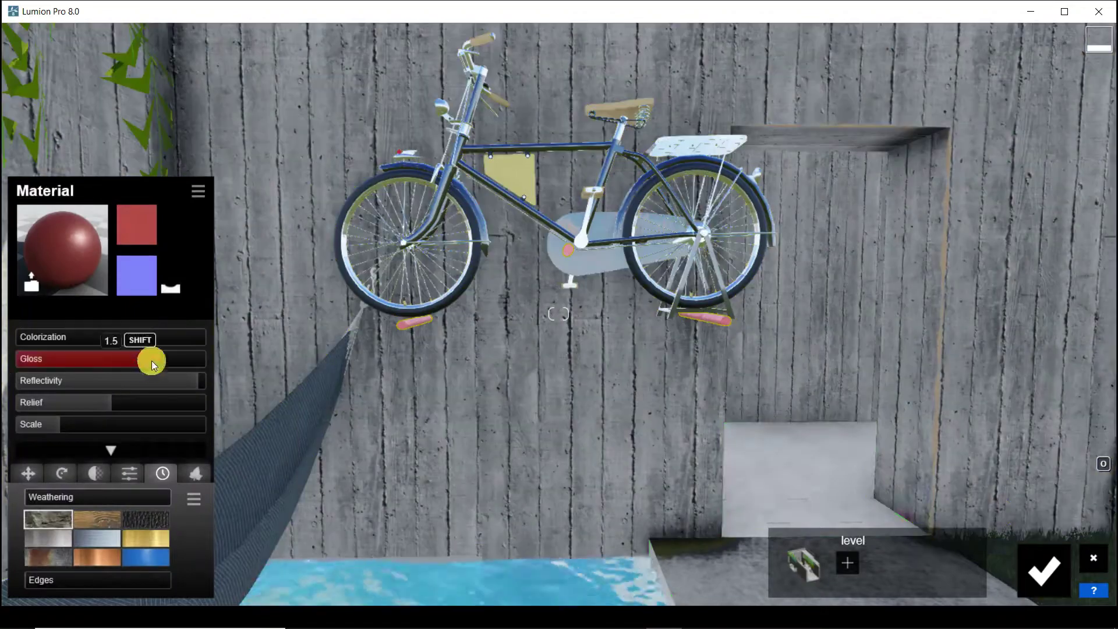
left_click(1031, 569)
- Apply a Standard material to the planter boxes by the wall with wood-type weathering of about 0.6, and save it
key("s")
right_click_drag(631, 245, 620, 350)
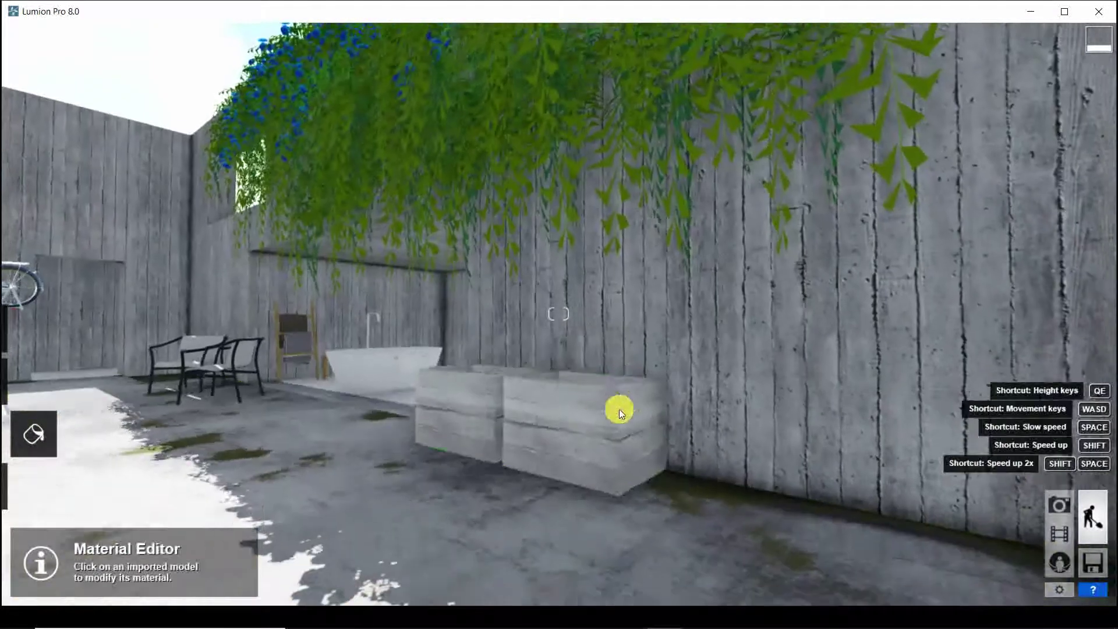
left_click(599, 399)
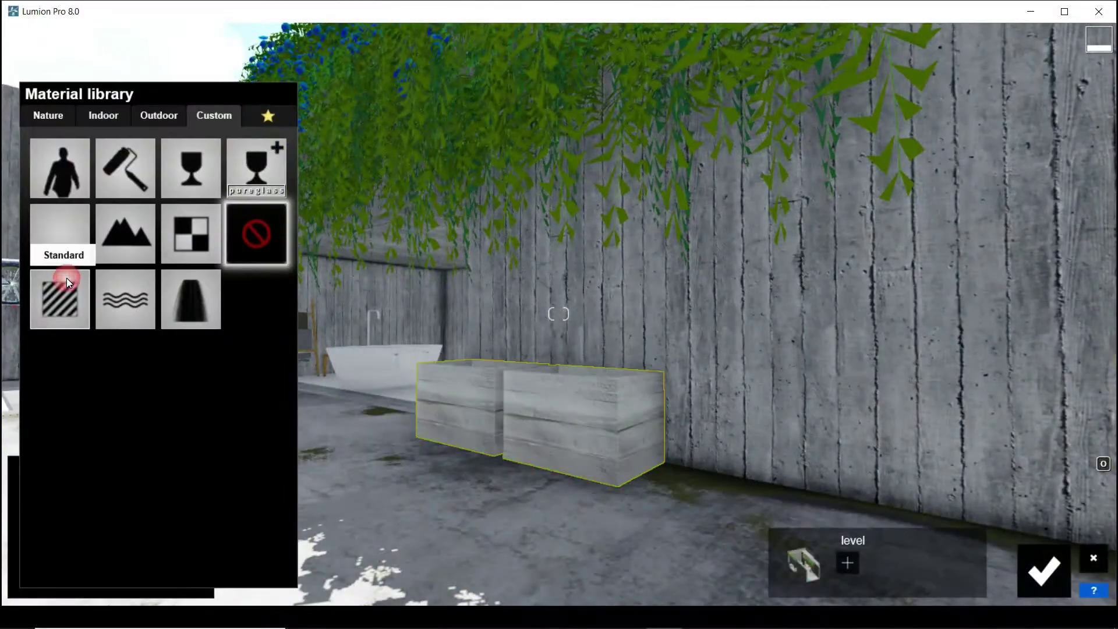
left_click(66, 285)
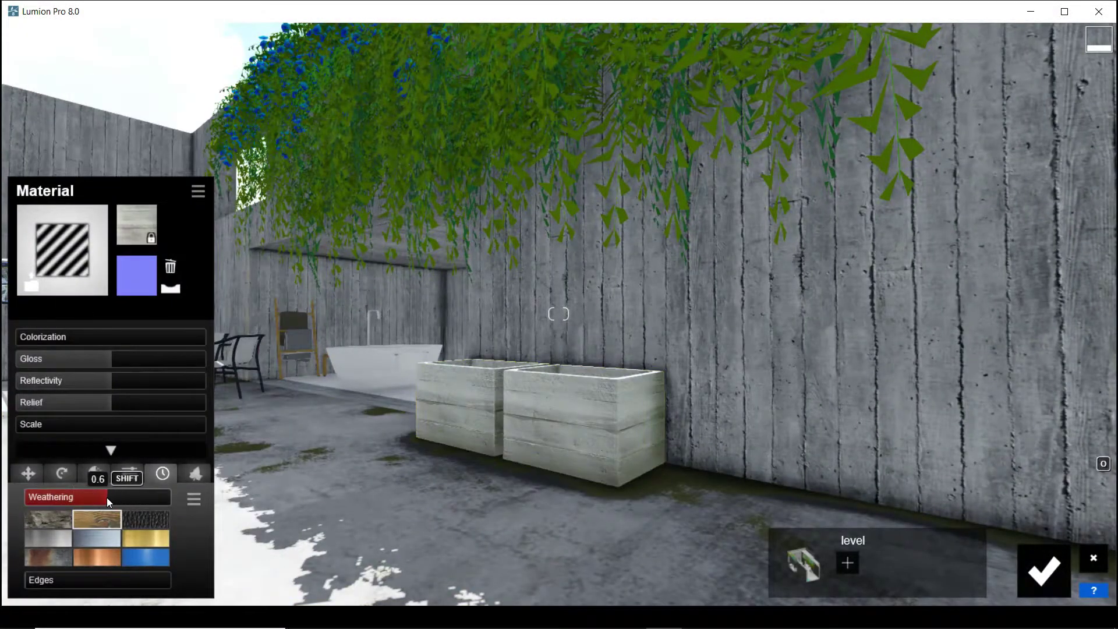
left_click(1025, 563)
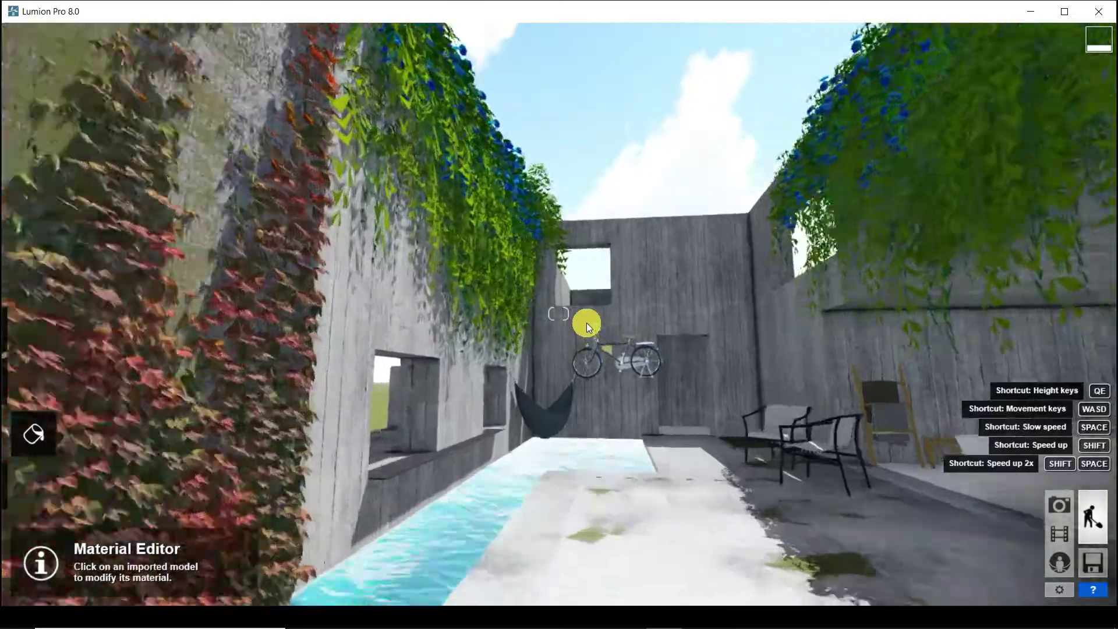
- Place a Fountain015 effect from the Effects Library at the pool side of the courtyard
right_click_drag(586, 322, 596, 320)
left_click(35, 484)
left_click(117, 547)
left_click(201, 491)
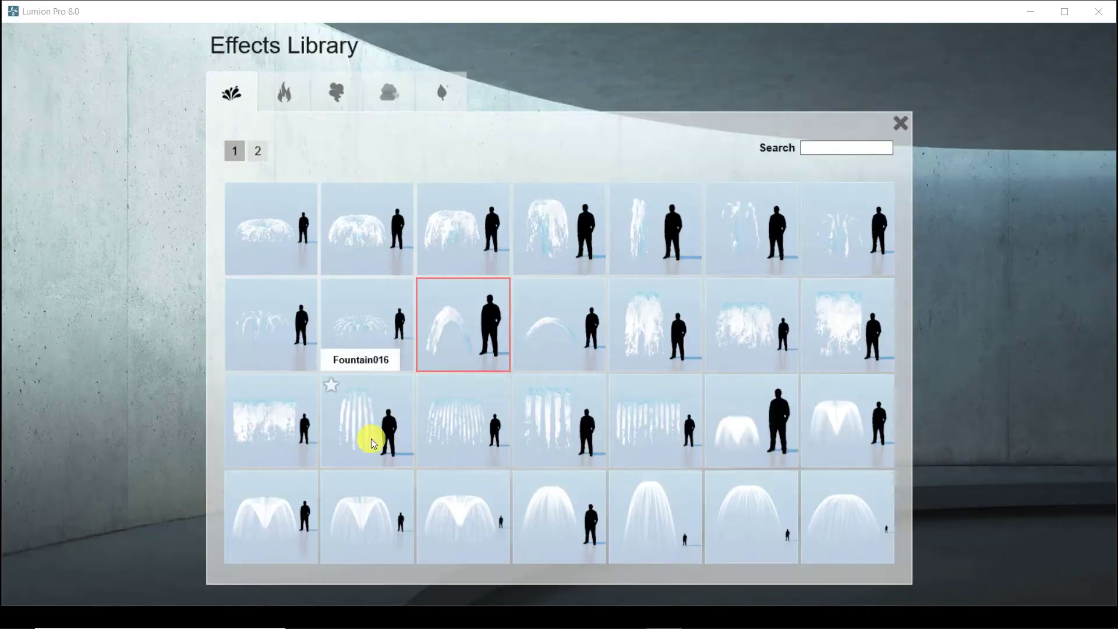
left_click(229, 444)
left_click(335, 382)
- Rotate the Fountain015 effect so its water pours away from the pool-side wall, and adjust its position and height
right_click_drag(344, 370, 357, 341)
key("s")
left_click(273, 578)
left_click_drag(378, 276, 459, 484)
left_click(304, 577)
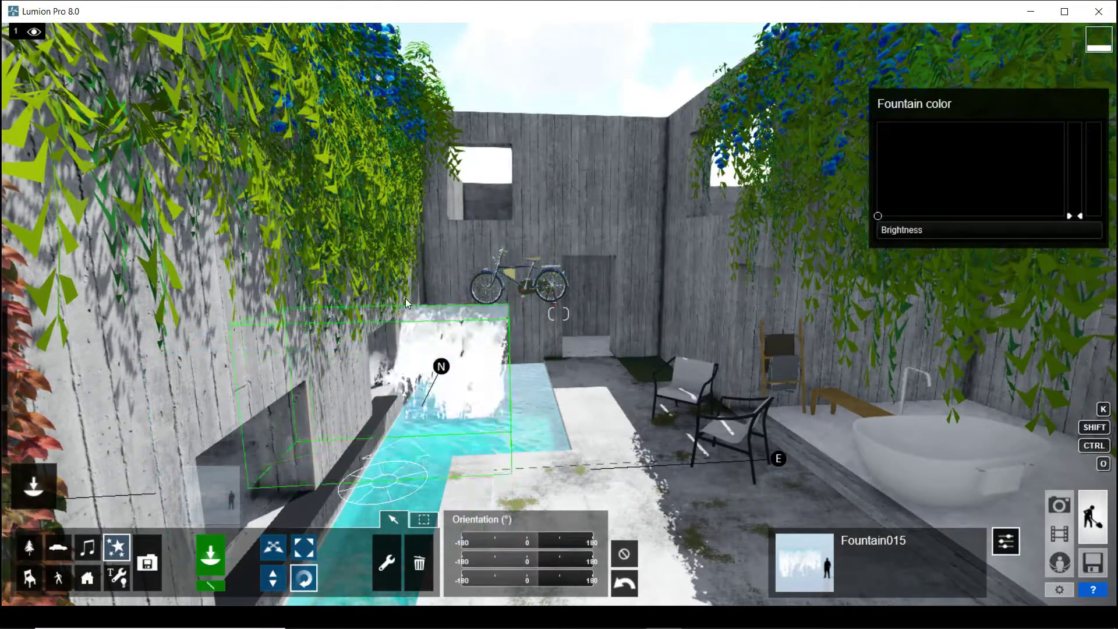
left_click(248, 554)
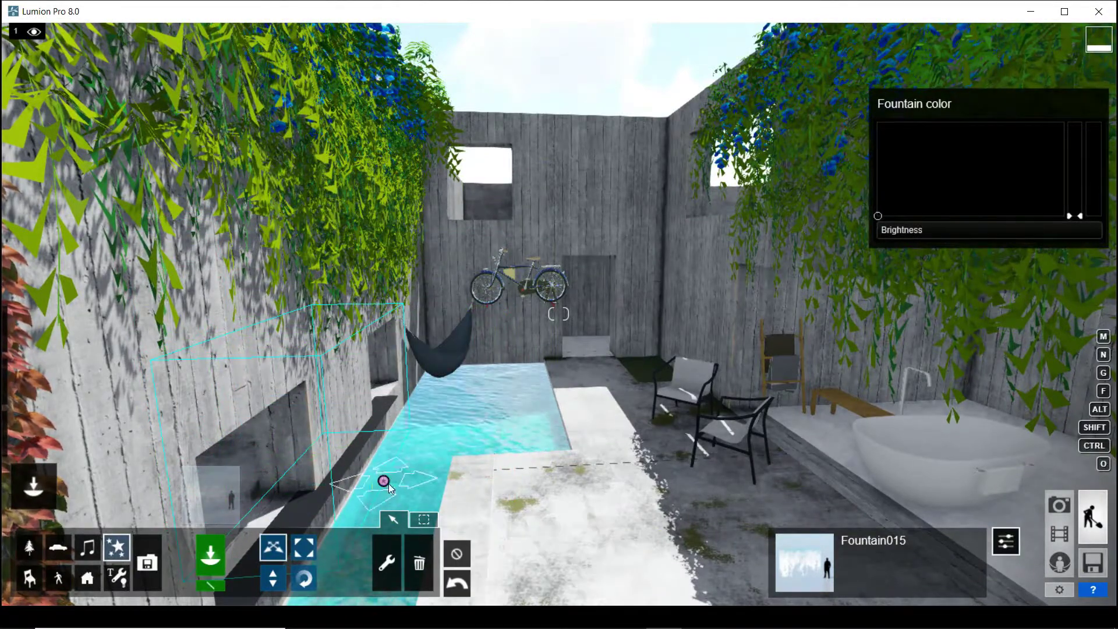
left_click_drag(544, 493, 550, 541)
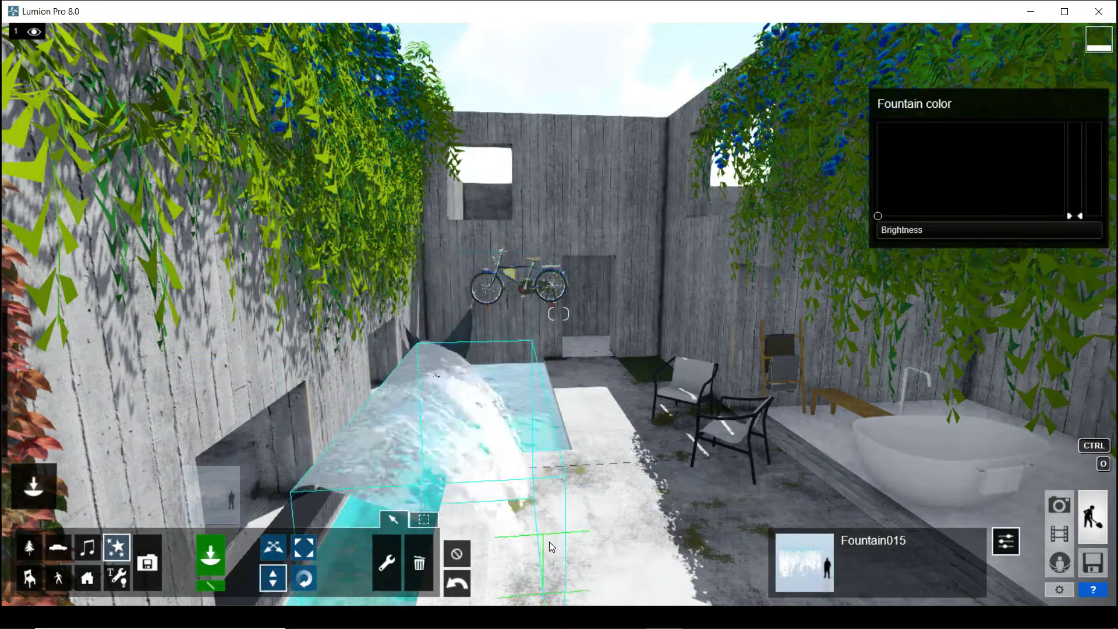
- Raise the fountain and shift it horizontally over the pool toward the wall with the openings
left_click(308, 545)
right_click_drag(547, 358, 527, 401)
left_click_drag(595, 439, 606, 370)
left_click(273, 547)
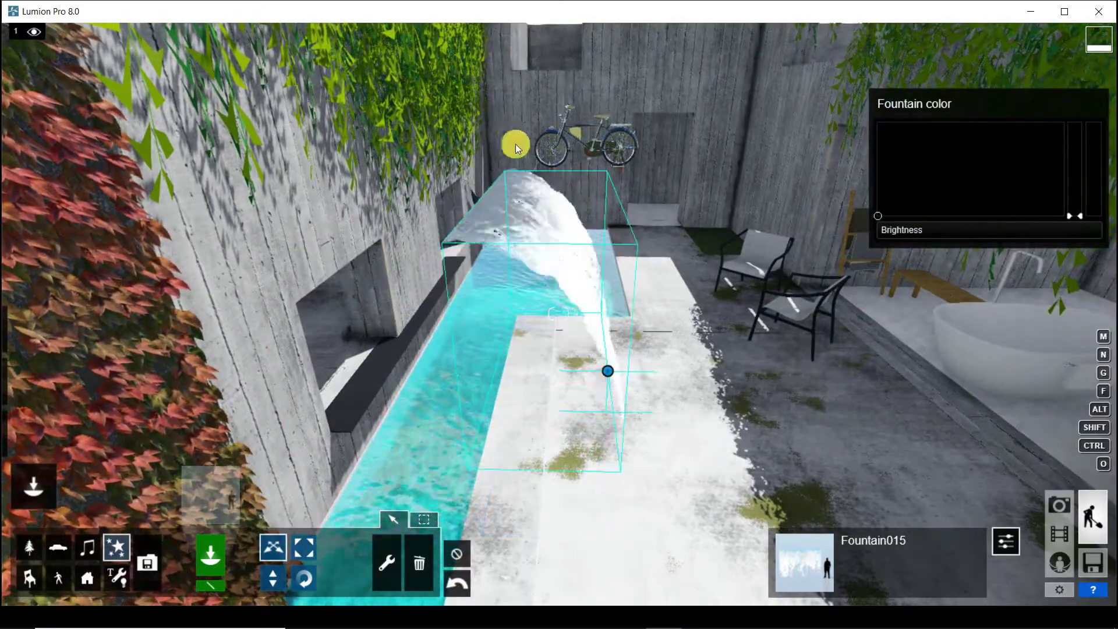
right_click_drag(516, 145, 511, 342)
key("w")
key("s")
left_click_drag(651, 484, 581, 401)
- Adjust the fountain's height above the pool and scale it to 0.5x
left_click(274, 575)
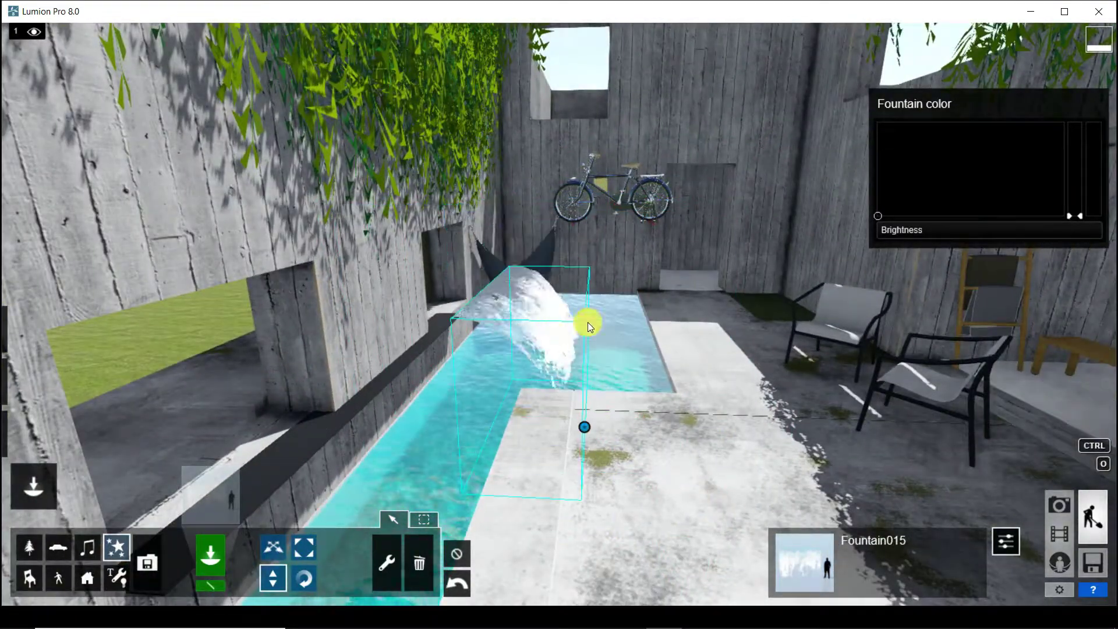
right_click_drag(588, 322, 550, 356)
key("w")
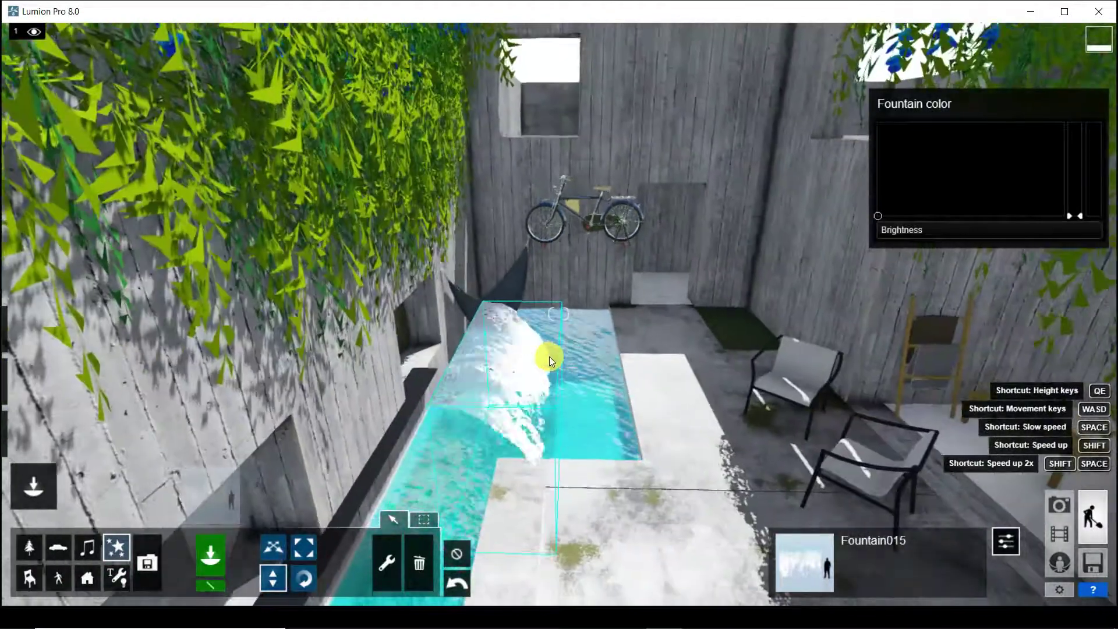
mouse_move(564, 453)
left_mouse_down()
mouse_move(547, 456)
mouse_move(522, 413)
mouse_move(525, 468)
mouse_move(521, 456)
mouse_move(544, 462)
left_mouse_up()
left_click(274, 576)
mouse_move(544, 463)
right_mouse_down()
mouse_move(568, 407)
mouse_move(557, 460)
right_mouse_up()
left_click(300, 551)
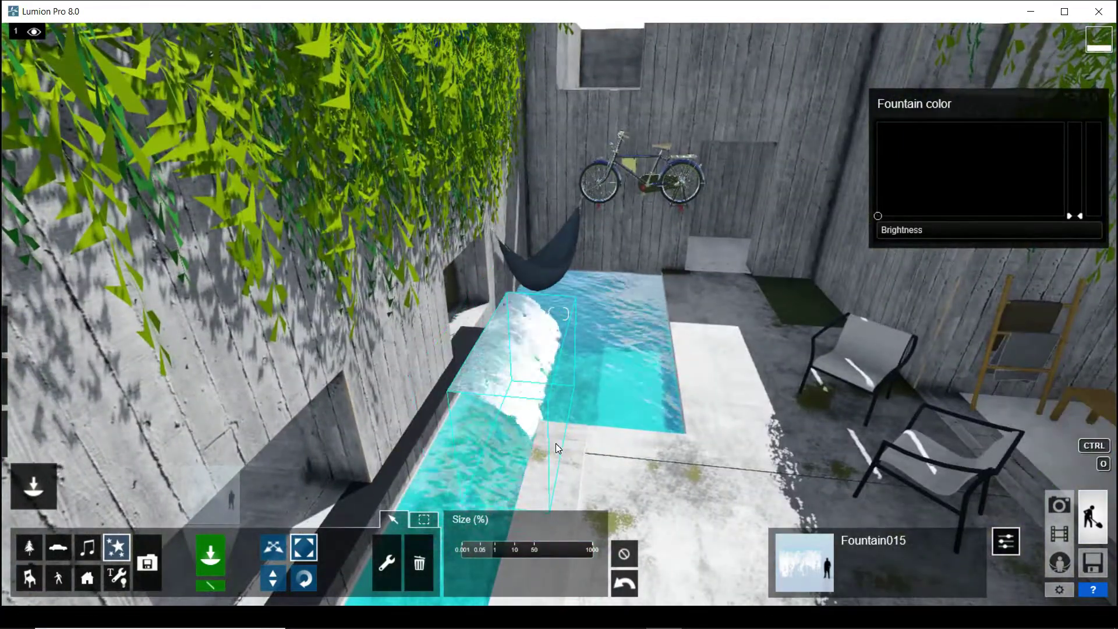
left_click(489, 549)
left_click_drag(489, 549, 492, 550)
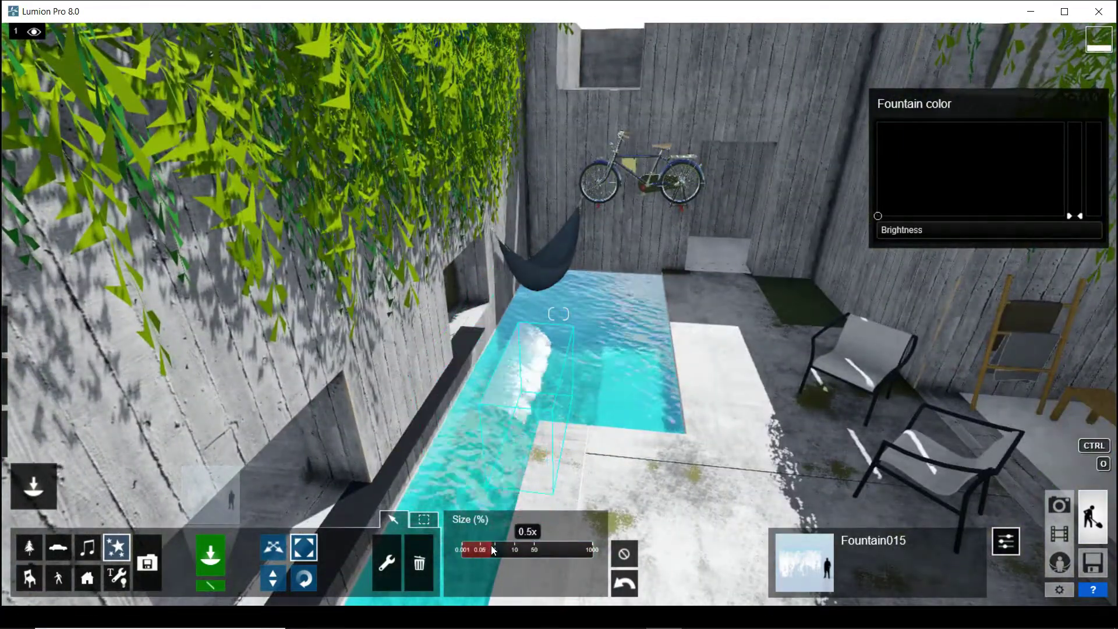
- Move the scaled fountain to the wall opening near the hammock and adjust its height so the water falls into the pool
key("w")
right_click_drag(563, 379, 567, 431)
left_click(271, 545)
left_click_drag(581, 449, 433, 289)
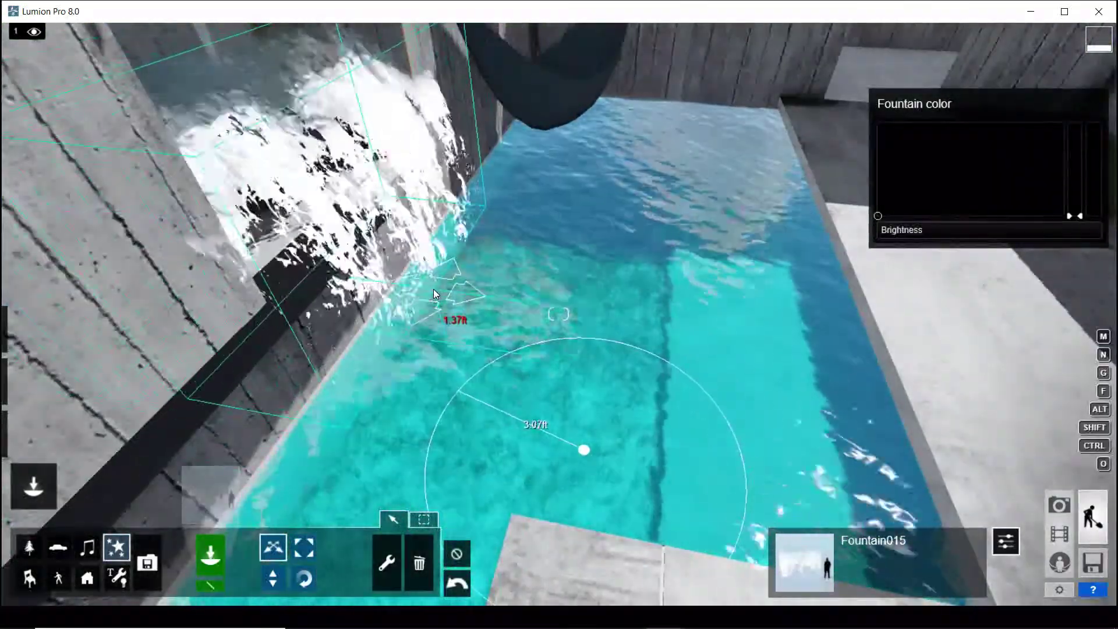
right_click_drag(479, 379, 508, 346)
key("s")
left_click(273, 576)
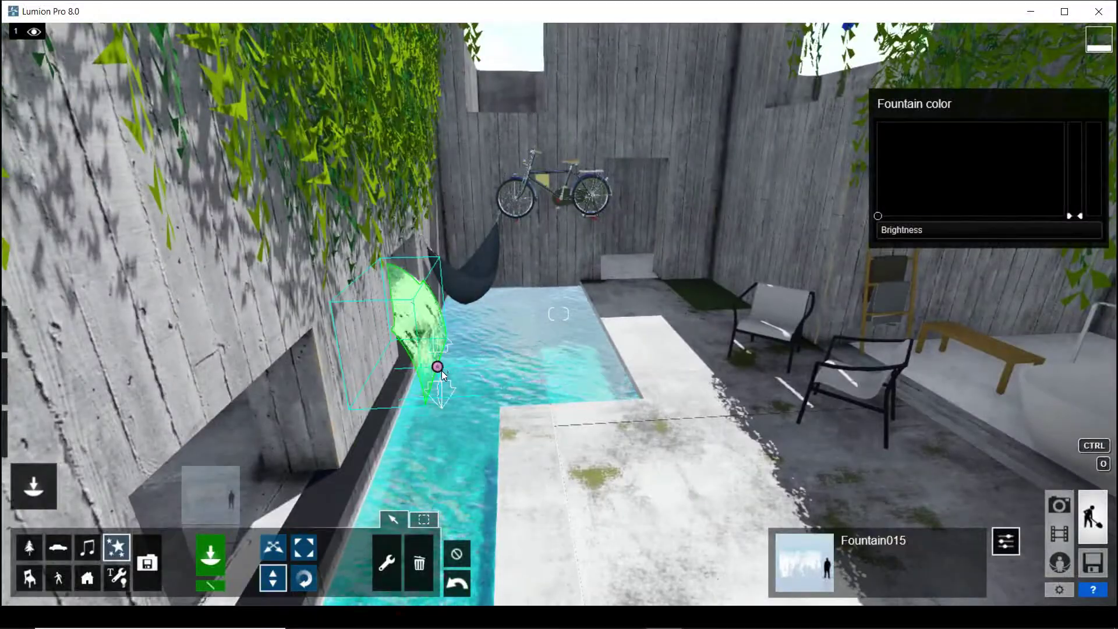
left_click_drag(439, 368, 450, 389)
- Place a BlackGum_Fall_RT tree from the Nature Library on the green patch in the courtyard's far corner
key("e")
right_click_drag(653, 576, 490, 495)
key("s")
key("w")
key("s")
key("w")
key("s")
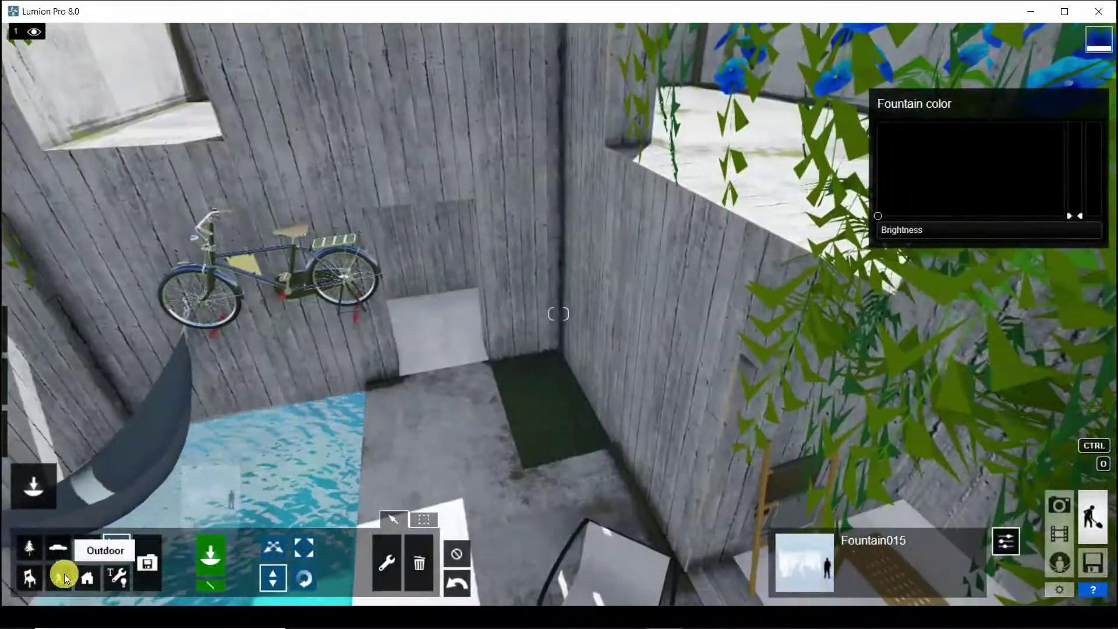
left_click(31, 547)
left_click(201, 497)
left_click(292, 151)
left_click(292, 155)
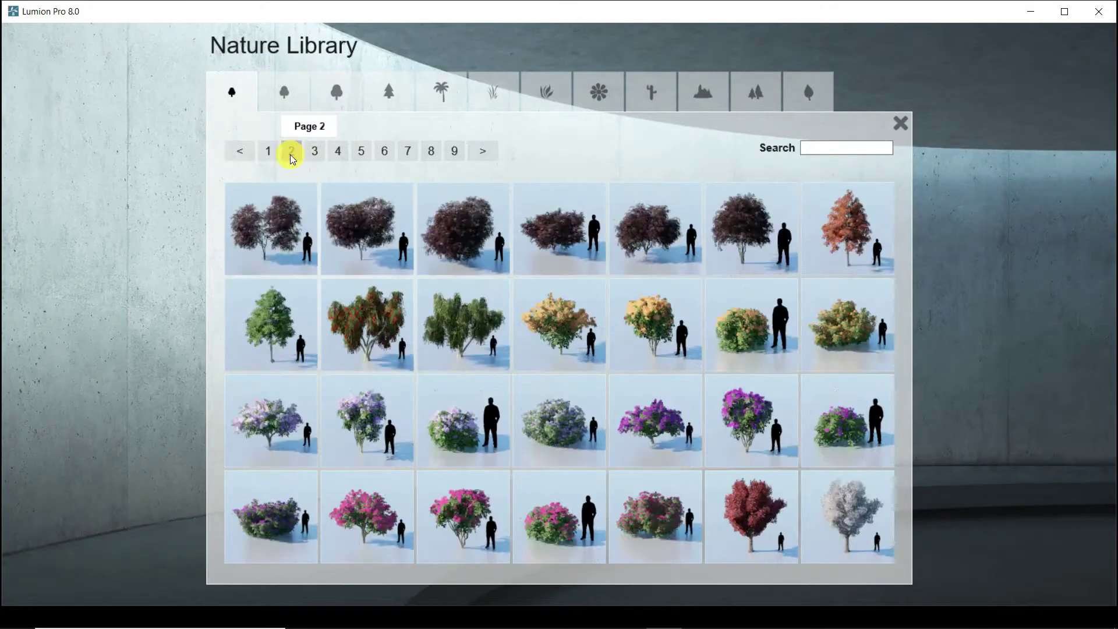
left_click(848, 245)
left_click(544, 429)
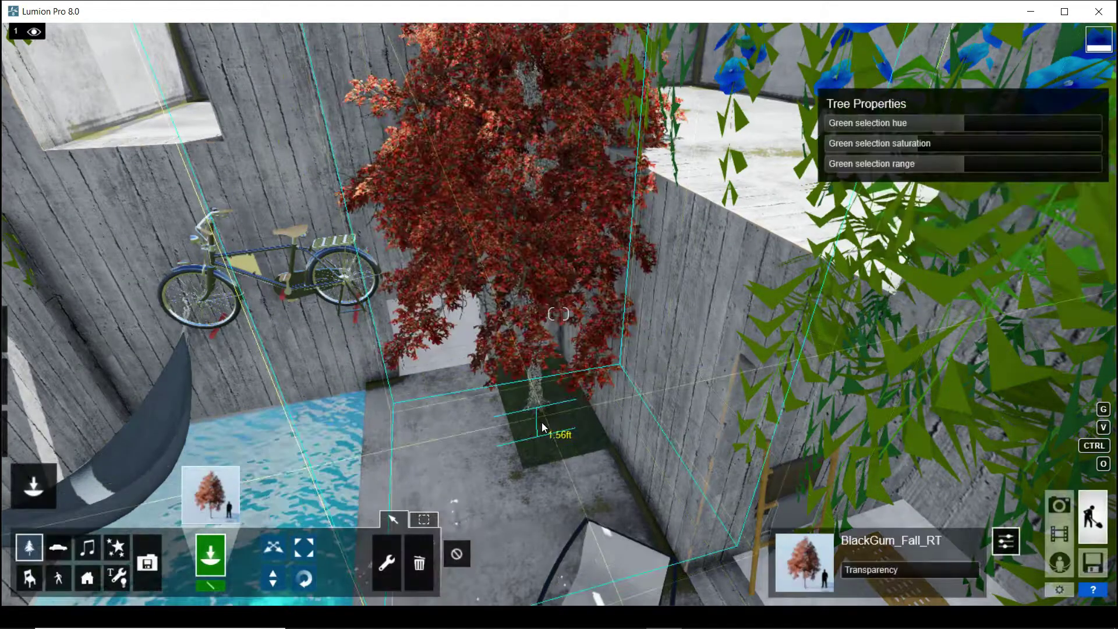
- Place a Blue_Fescue grass clump at the base of the red tree in the courtyard corner
key("s")
right_click_drag(544, 429, 520, 398)
key("s")
key("w")
right_click_drag(644, 368, 686, 387)
left_click(210, 483)
left_click(538, 90)
left_click(493, 95)
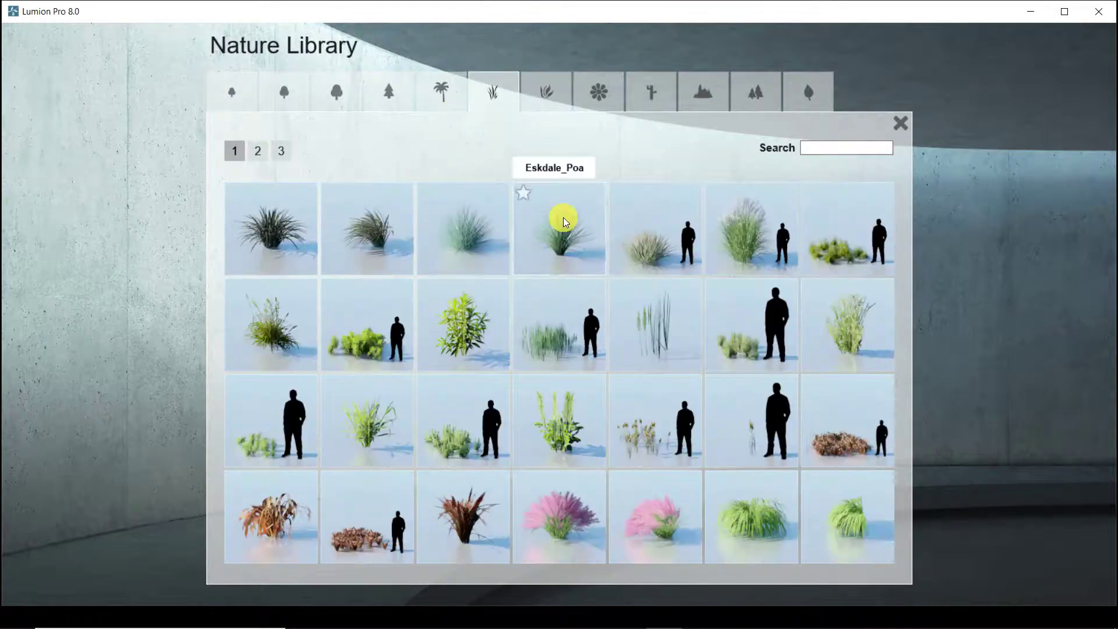
left_click(489, 251)
left_click(620, 407)
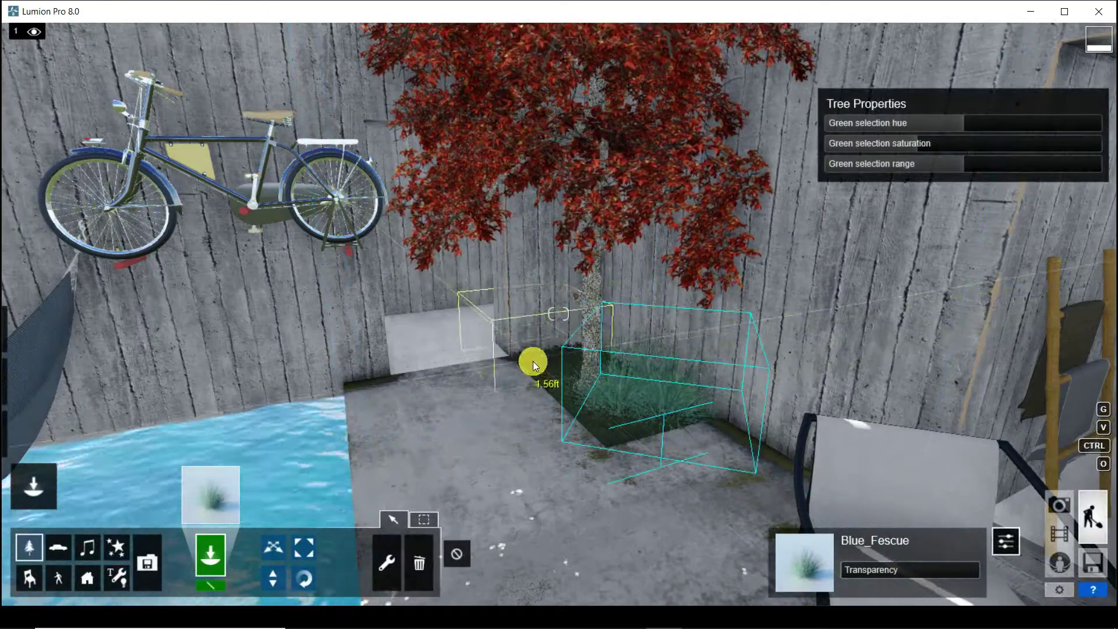
- Place a Bur_Oak-L_RT tree on the grass outside the courtyard's pool-side wall
right_click_drag(606, 429, 687, 271)
key("s")
left_click(211, 495)
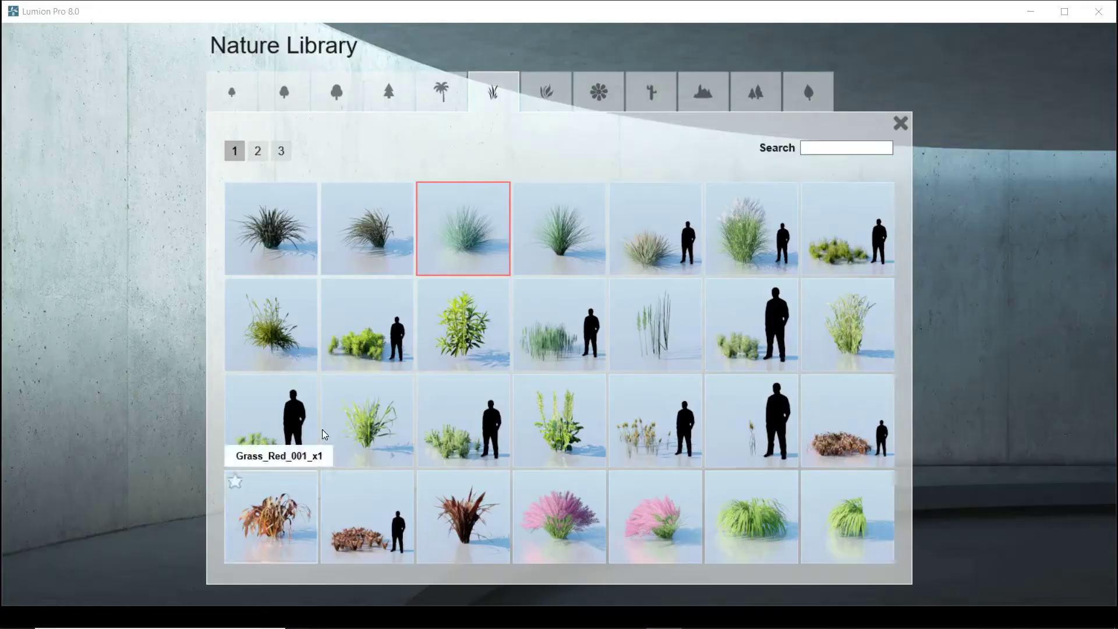
left_click(389, 92)
left_click(288, 102)
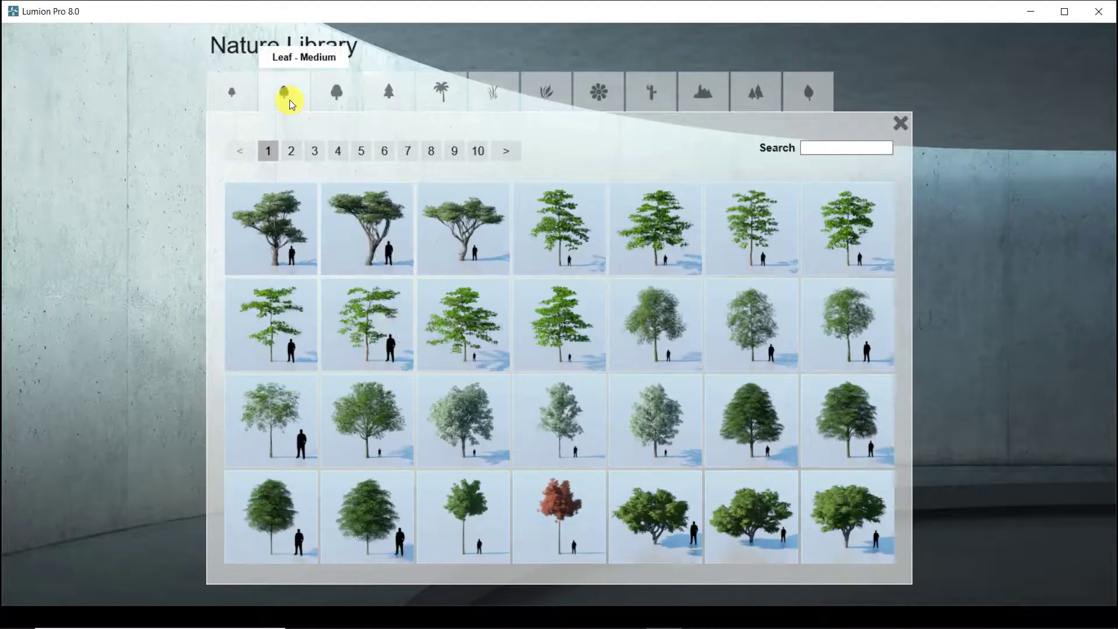
left_click(544, 433)
left_click(583, 267)
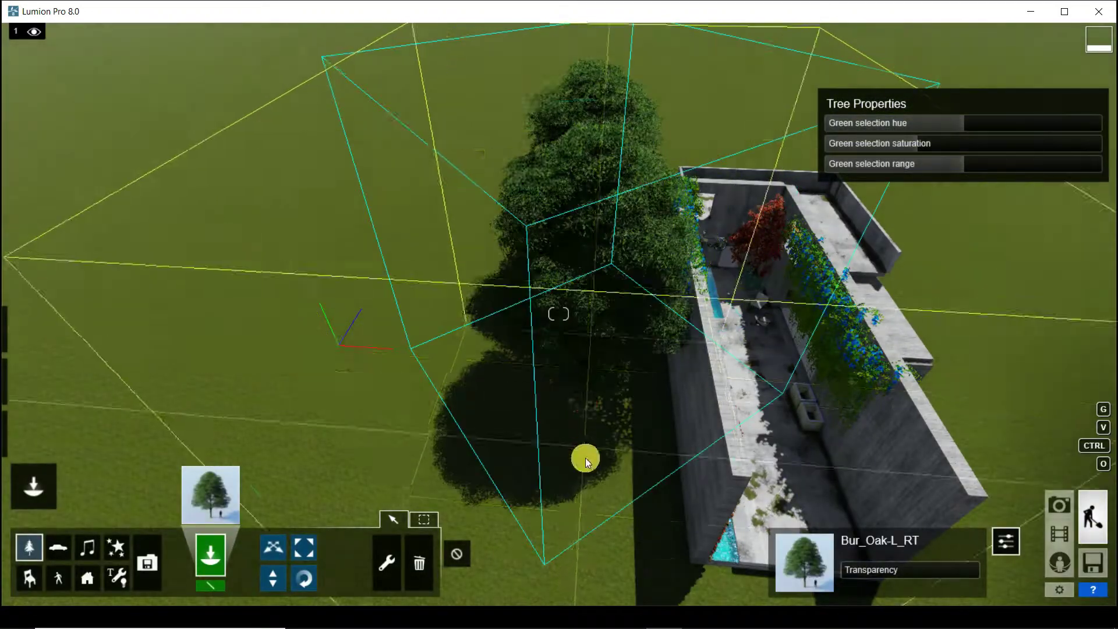
- Place an AlmondTree_XL1_RT tree on the grass behind the building, next to the oak
key("w")
right_click_drag(618, 499, 458, 330)
key("s")
key("w")
right_click_drag(542, 362, 550, 372)
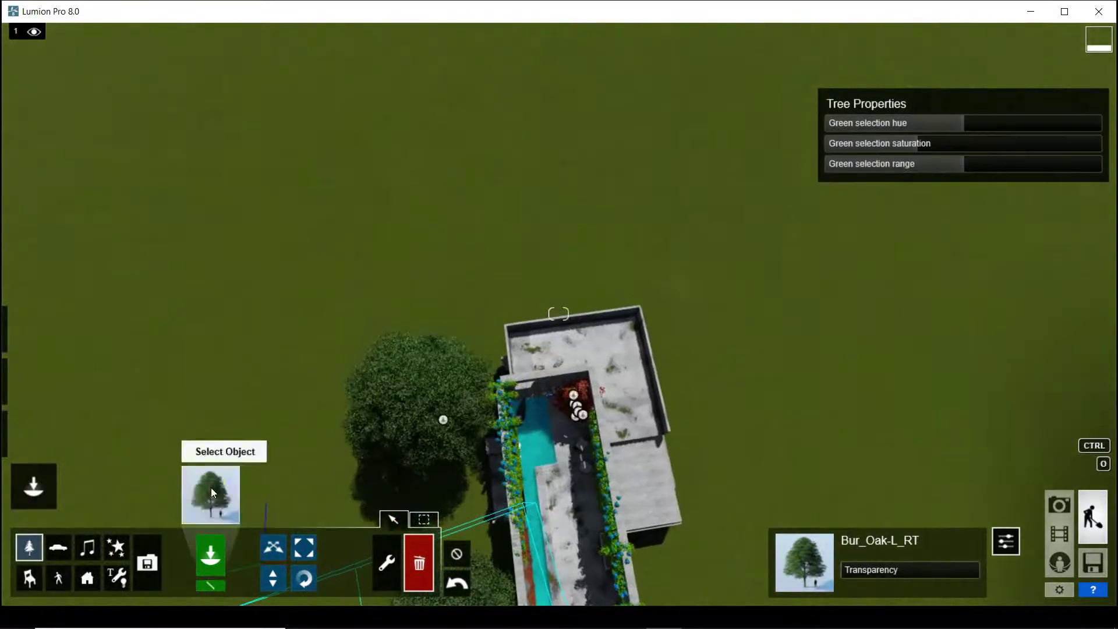
left_click(212, 491)
left_click(576, 431)
left_click(525, 300)
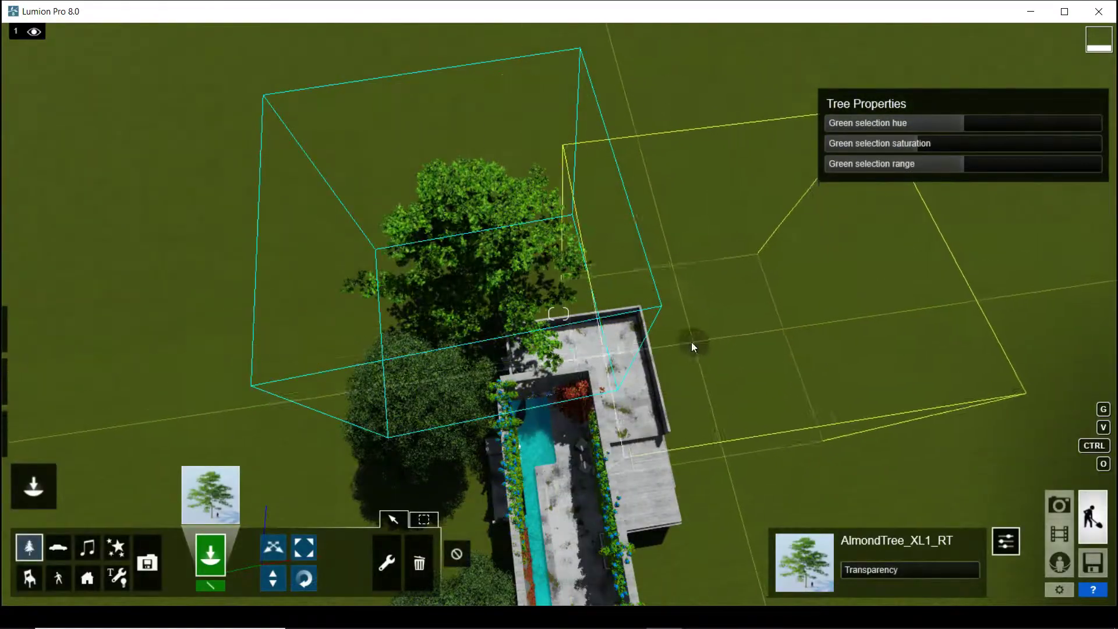
- Plant red Flower_Decoration_00 tulips in both planter boxes and choose the pink Flower_Decoration_010_x1 flowers to fill in between them
scroll(675, 369, "down", 5)
right_click_drag(675, 369, 648, 351)
scroll(648, 350, "up", 8)
right_click_drag(520, 204, 427, 406)
middle_click_drag(427, 406, 488, 386)
right_click_drag(489, 386, 219, 511)
scroll(675, 417, "up", 3)
left_click(218, 507)
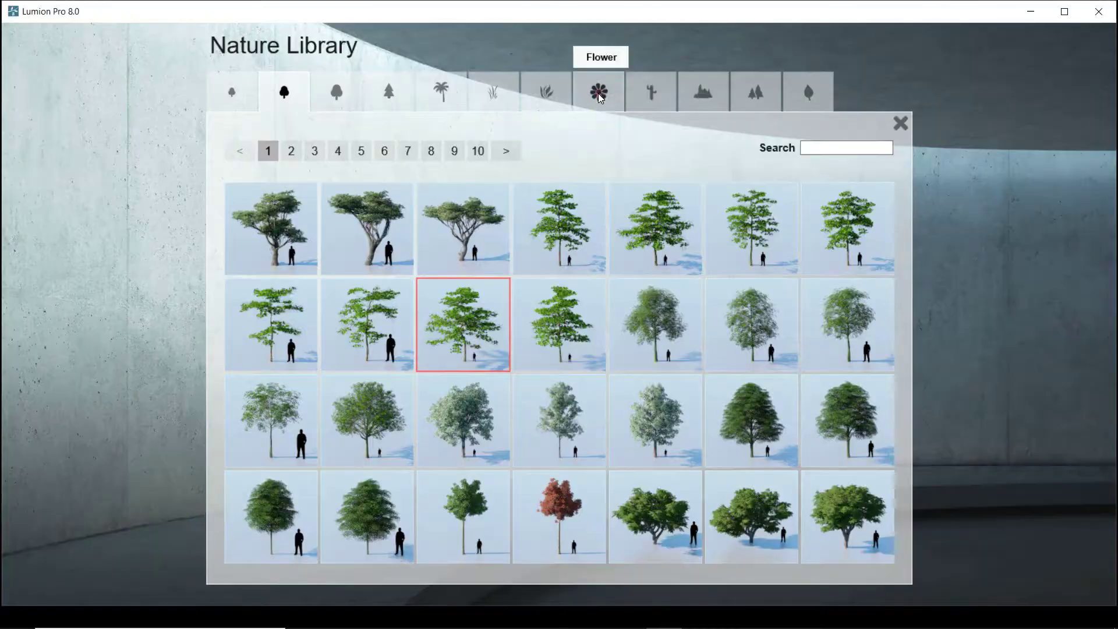
left_click(599, 91)
left_click(316, 153)
left_click(341, 154)
left_click(444, 342)
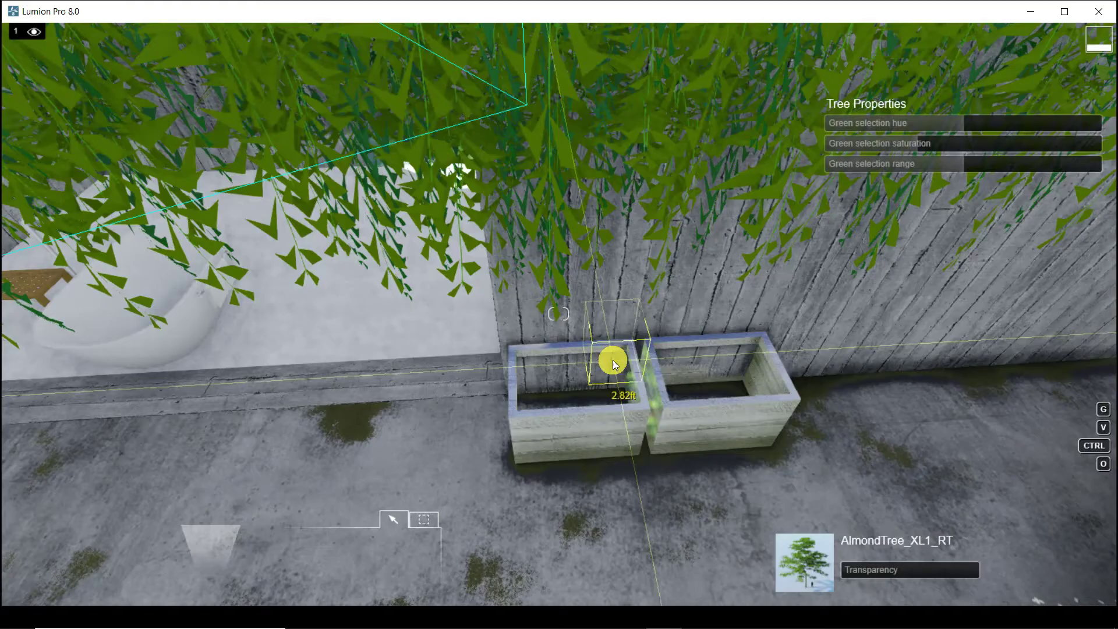
left_click(546, 396)
left_click(596, 398)
left_click(687, 388)
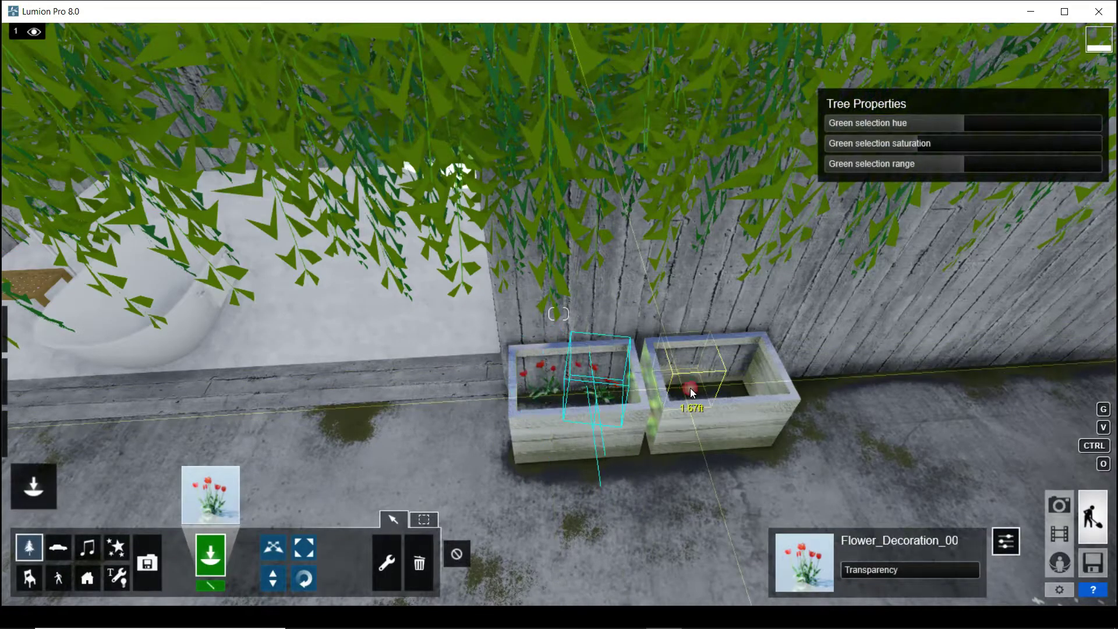
left_click(737, 387)
left_click(183, 504)
left_click(562, 441)
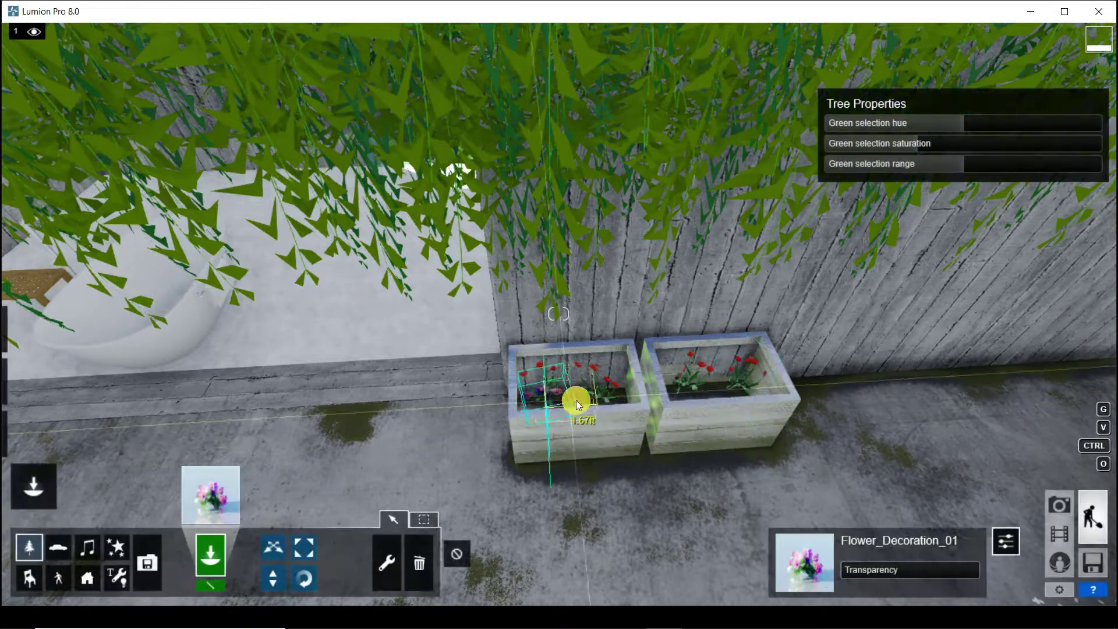
- Select all the flowers in the two planter boxes and enlarge them together
left_click(277, 548)
left_click_drag(448, 344, 810, 439, "ctrl")
left_click(302, 550)
left_click_drag(492, 550, 503, 551)
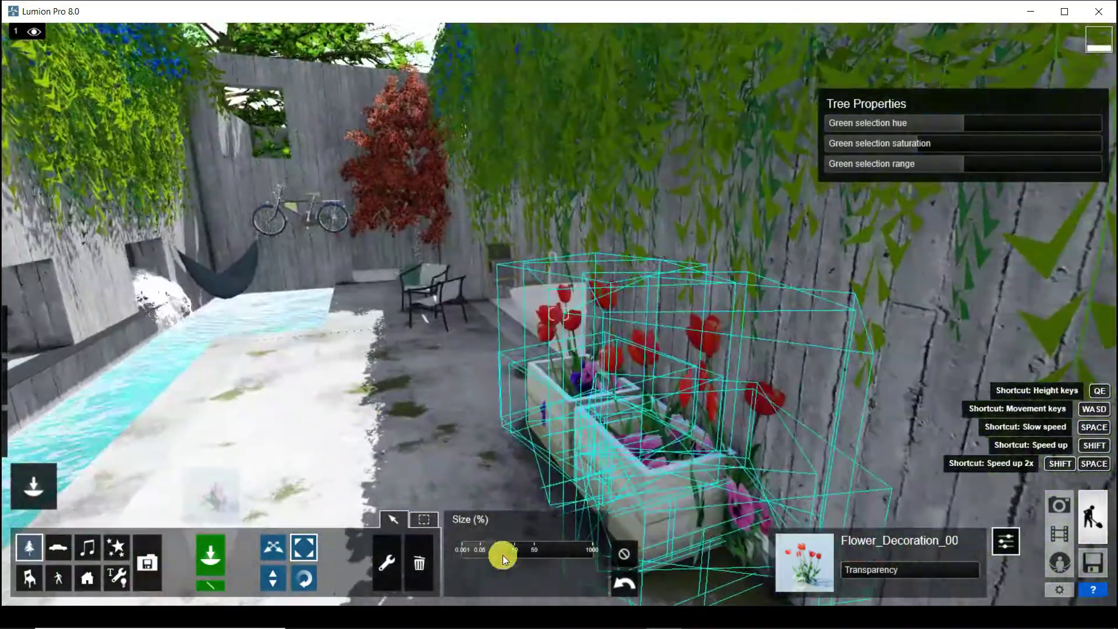
left_click_drag(502, 554, 499, 547)
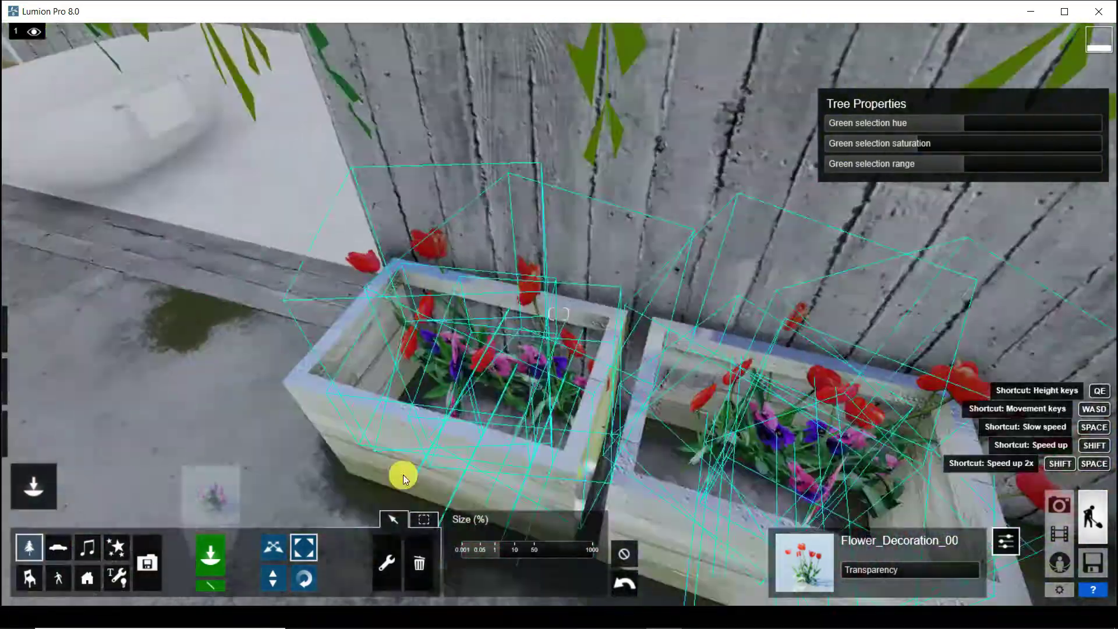
- Add white hibiscus groups (Hibiscus_White_Group) from the flower category to the planter boxes
left_click(212, 487)
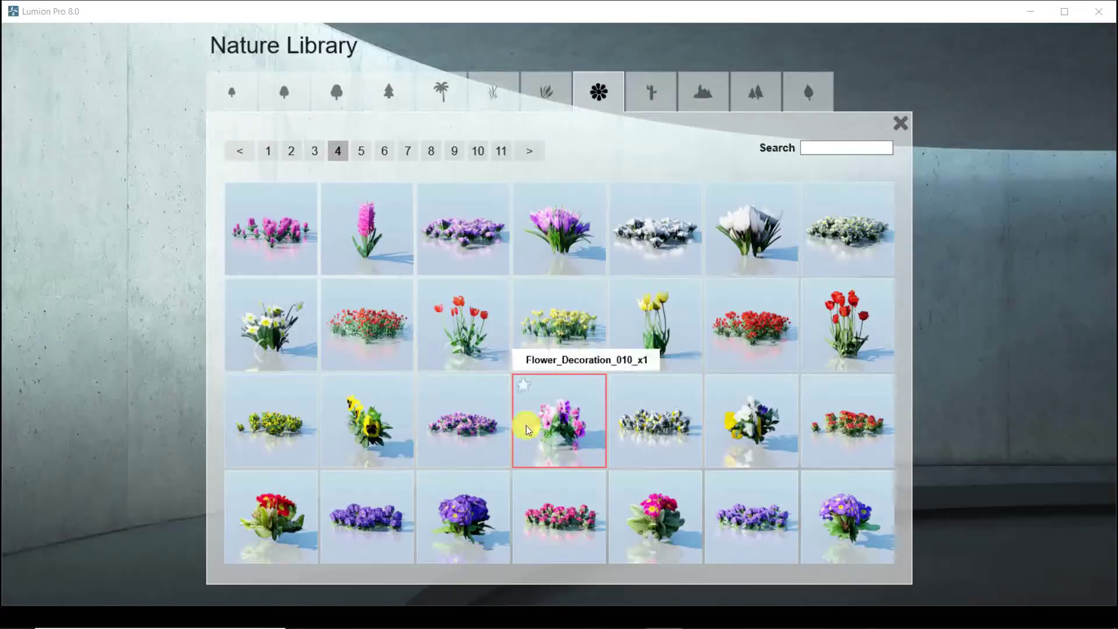
left_click(381, 151)
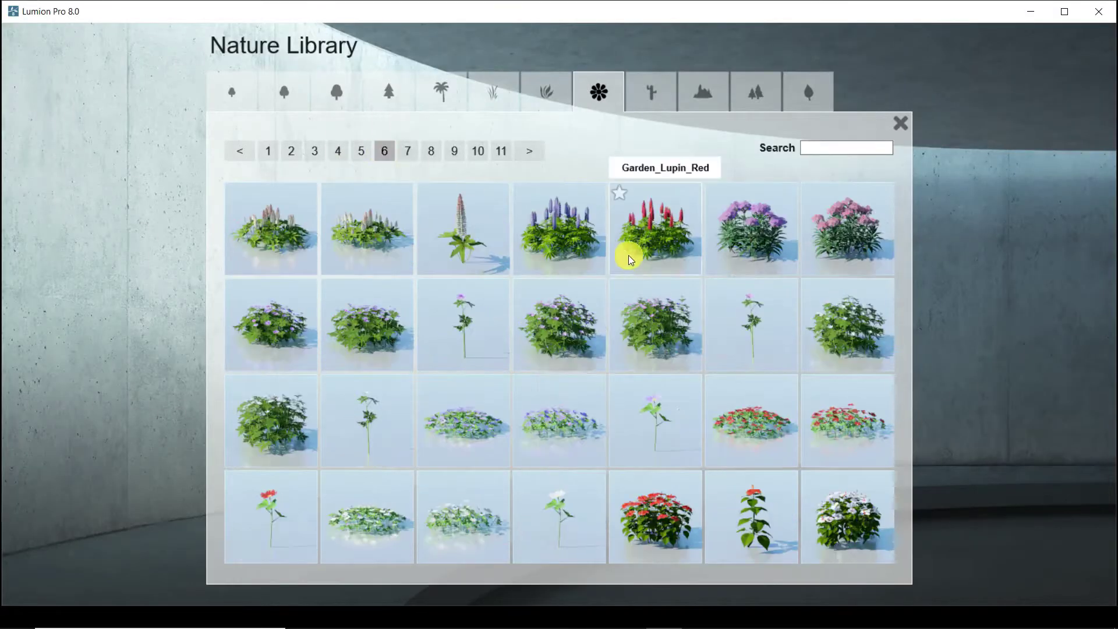
left_click(815, 524)
left_click(496, 394)
left_click(747, 460)
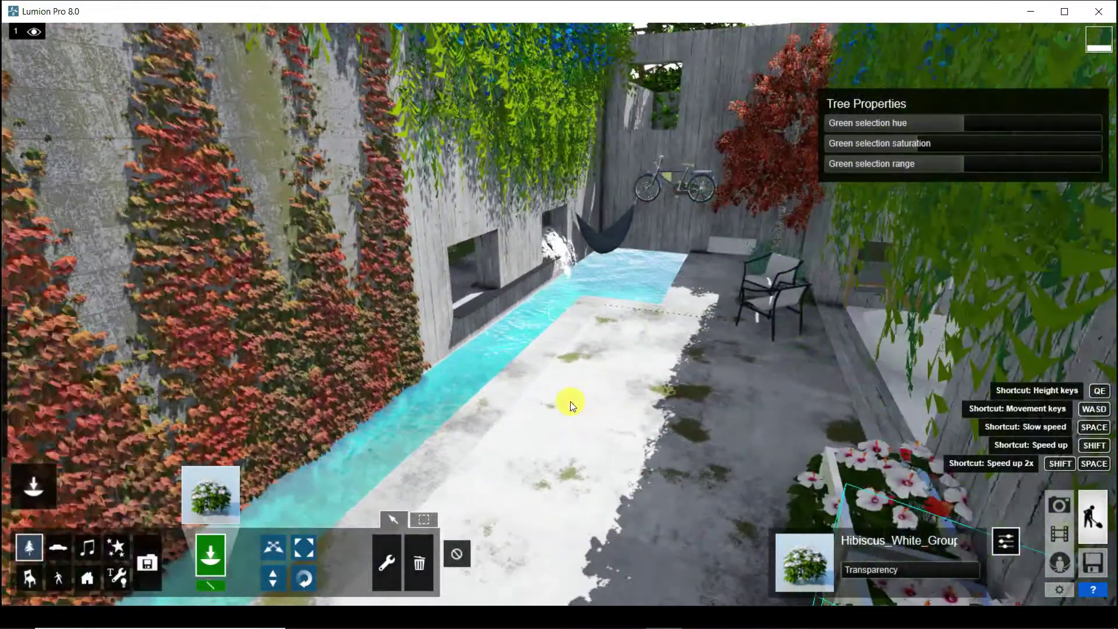
- Place a potted TropicalSnow_RT plant from the plants category on the dark ledge of the wall opening beside the pool
right_click_drag(571, 400, 481, 236)
key("w")
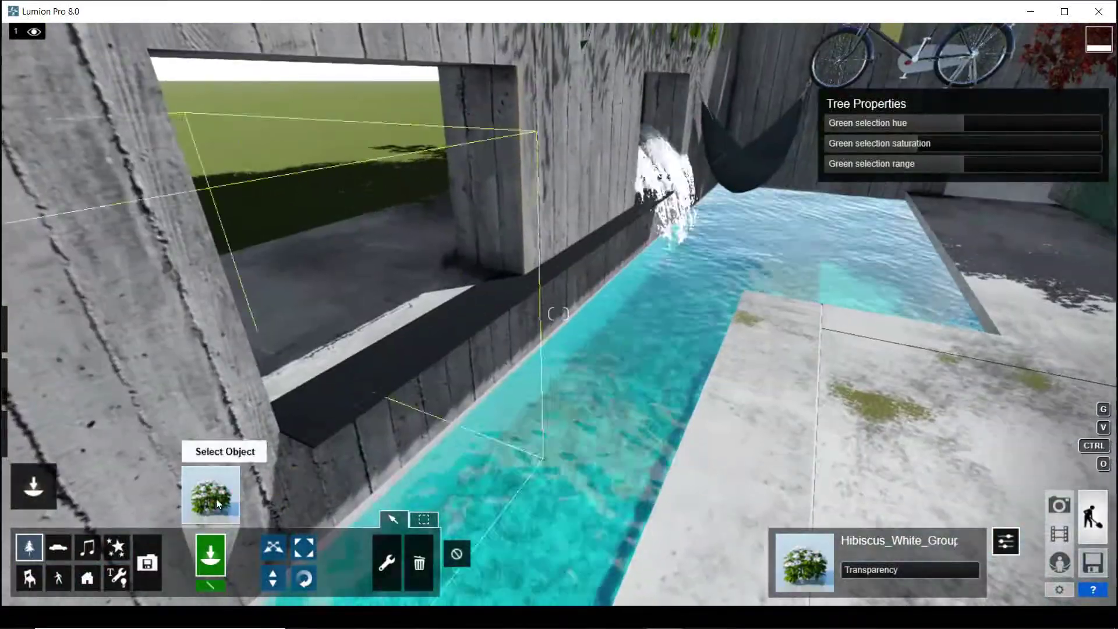
left_click(211, 494)
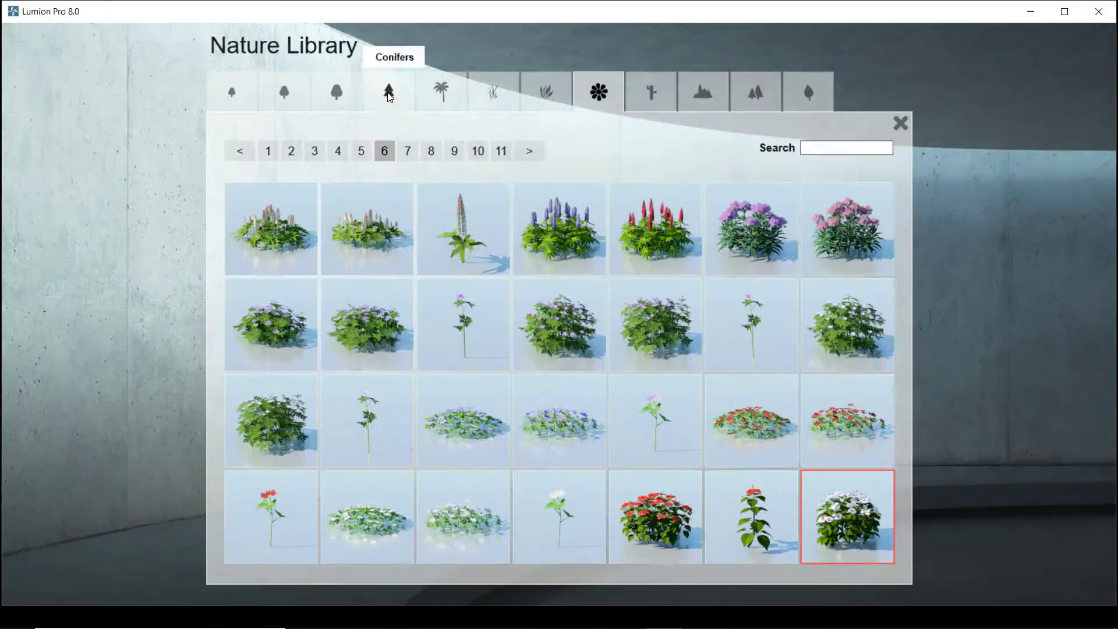
left_click(387, 92)
left_click(538, 99)
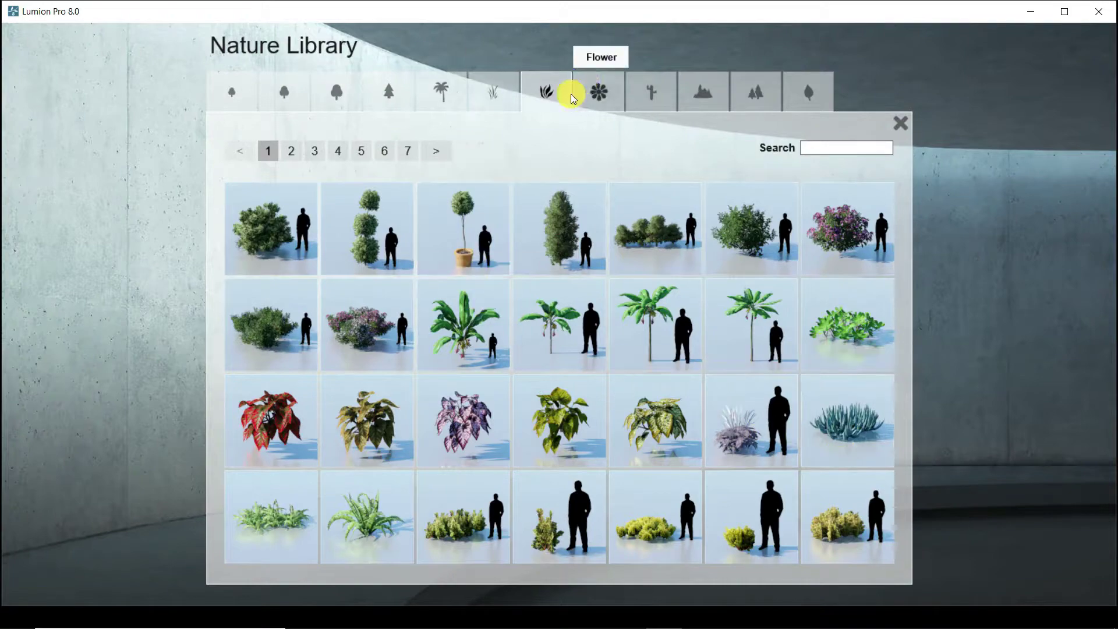
left_click(292, 152)
left_click(313, 155)
left_click(336, 155)
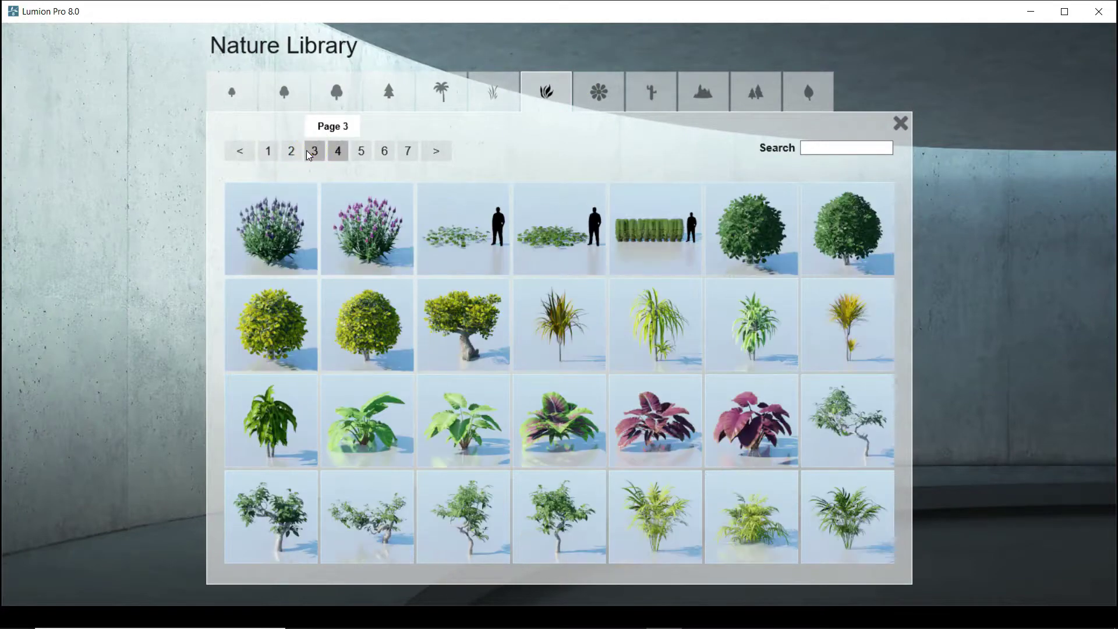
left_click(312, 154)
left_click(343, 157)
left_click(360, 151)
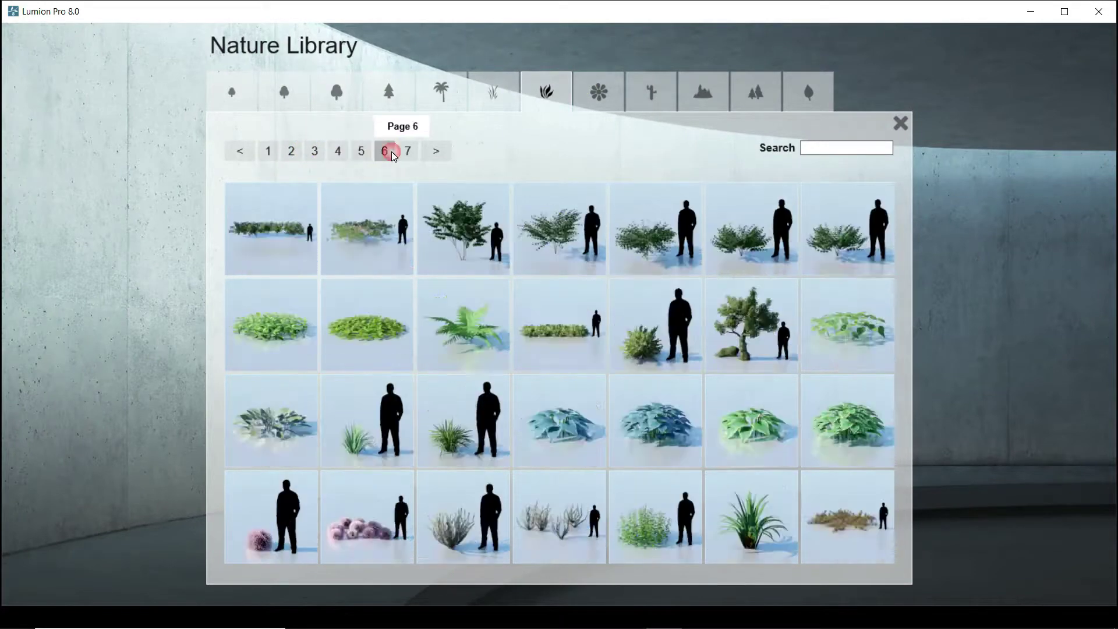
left_click(407, 151)
left_click(457, 221)
left_click(323, 383)
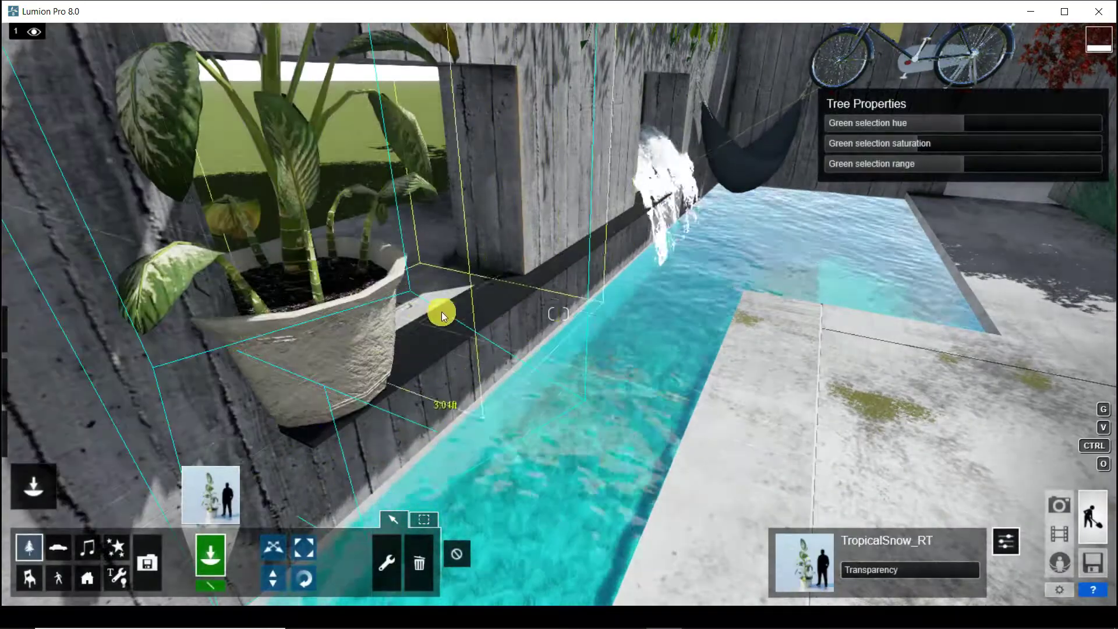
- Arrange three smaller TropicalSnow_RT pots on the ledge by adding a second pot, shrinking both and copying one into the gap
left_click(448, 285)
left_click(303, 547)
left_click_drag(326, 390, 327, 409)
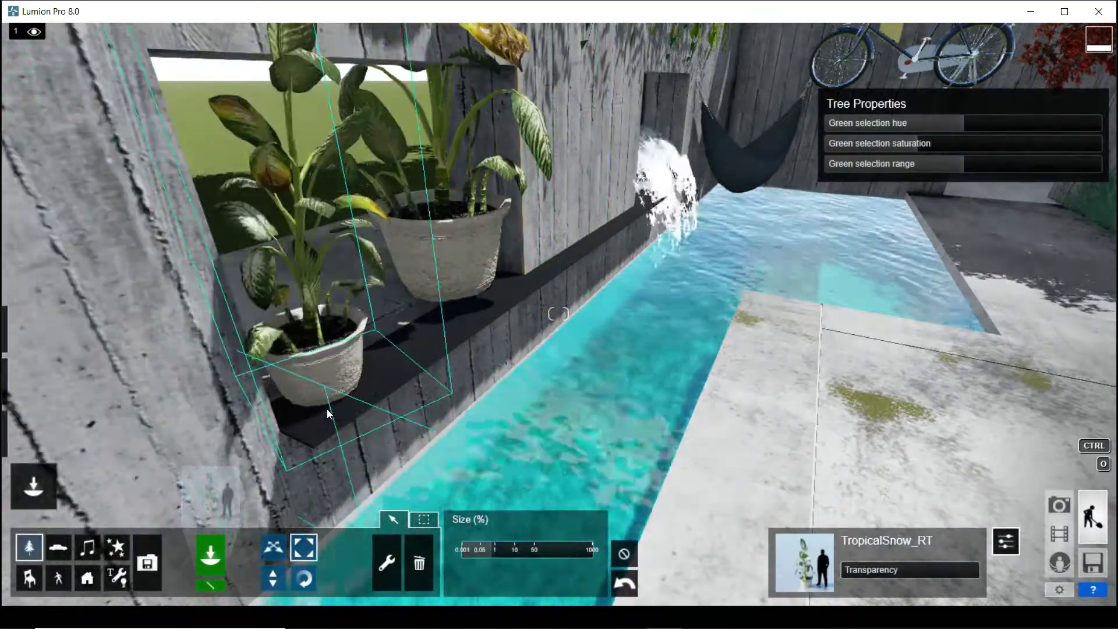
left_click_drag(450, 284, 459, 305)
left_click(273, 548)
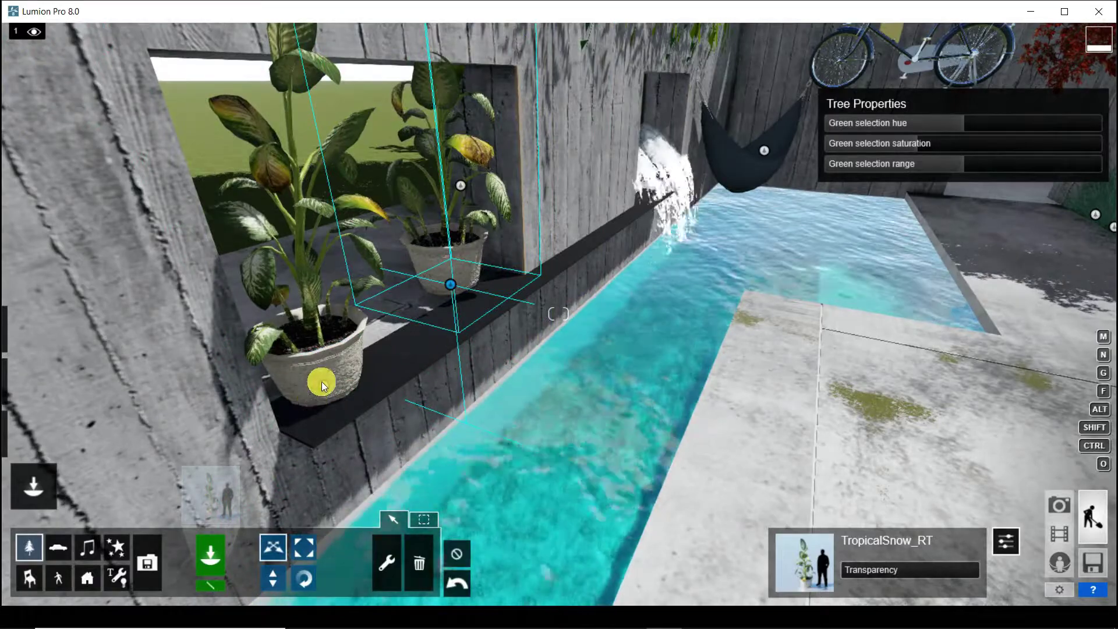
left_click_drag(323, 386, 403, 332)
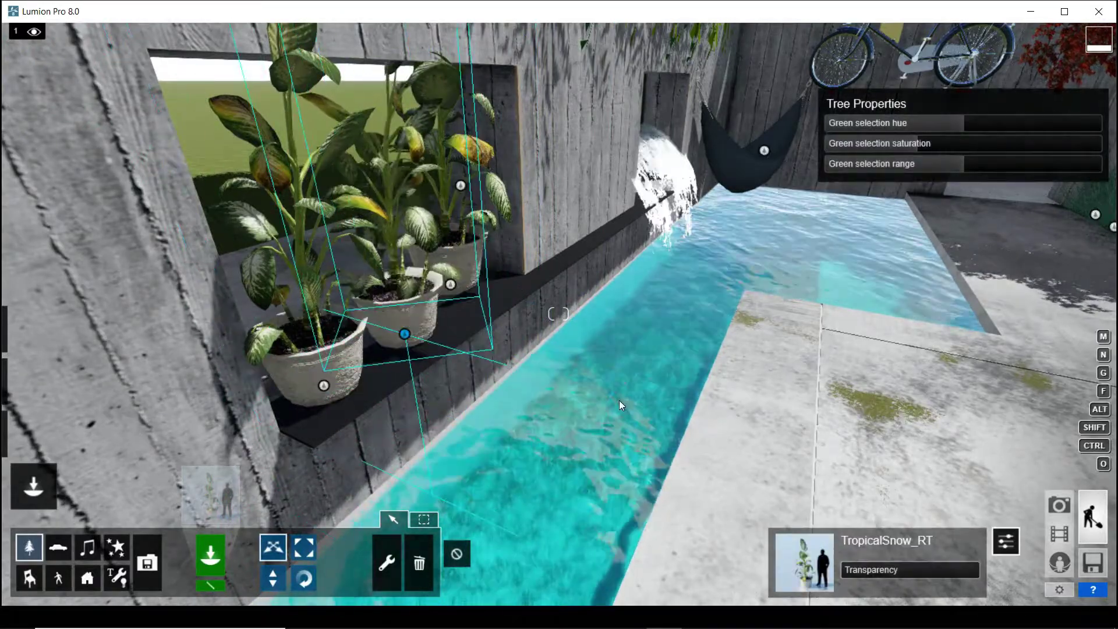
- Apply the Standard custom material to the bathtub, set its reflectivity to 0.4 and save the material change
key("s")
right_click_drag(620, 400, 856, 343)
key("w")
left_click(33, 446)
left_click(679, 316)
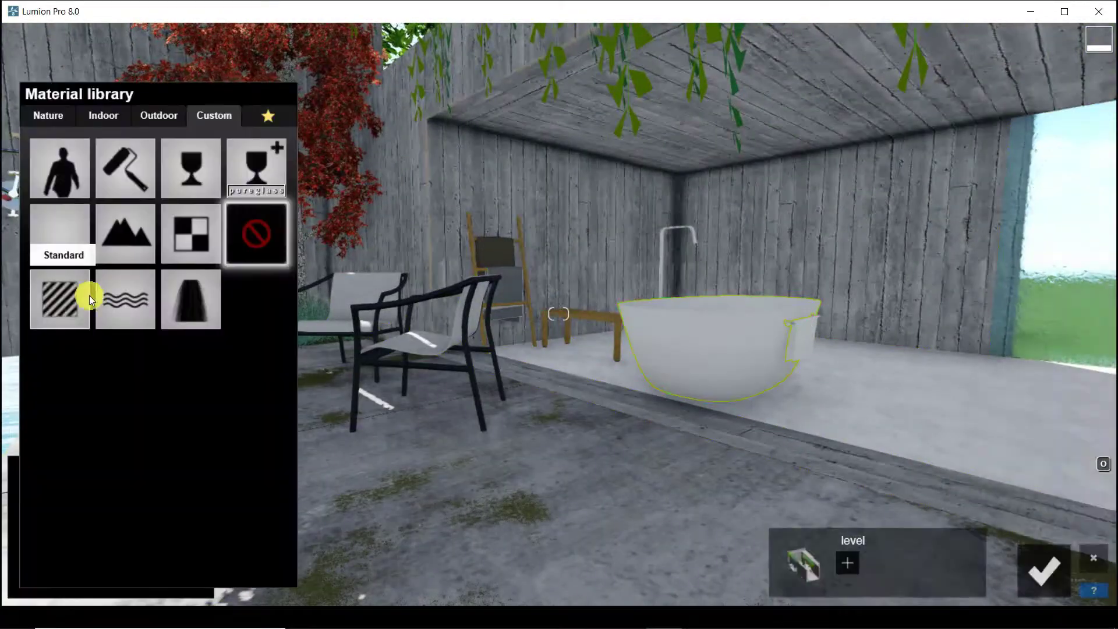
left_click(87, 294)
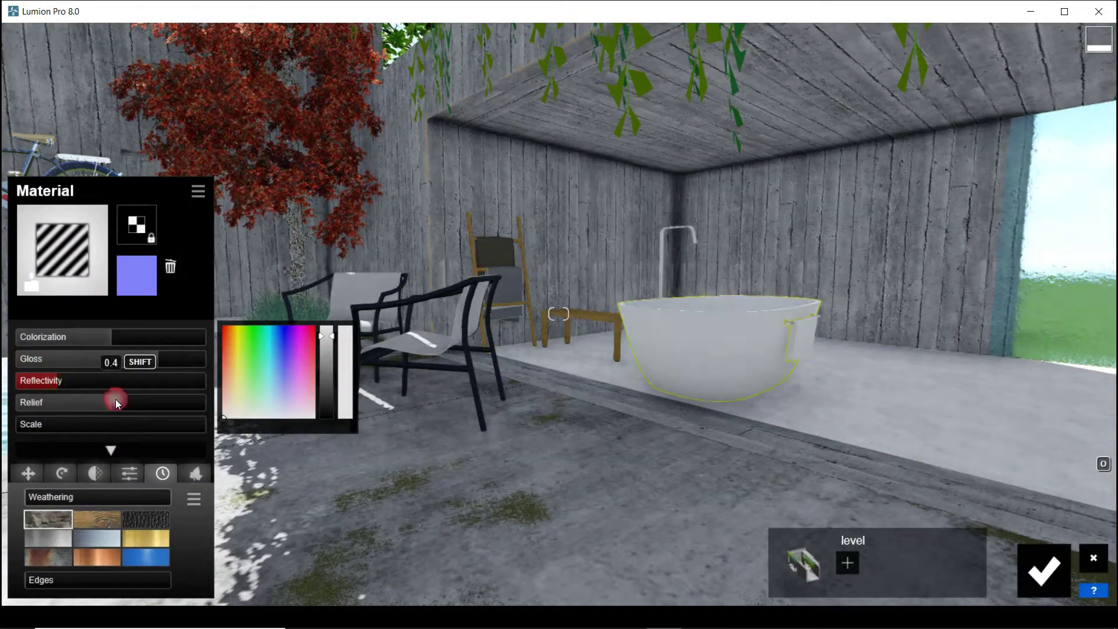
left_click(1043, 571)
- Give the Wood_Plywood_Knots chair and bench a reddish-brown outdoor wood material with gloss 1.4 and reduced reflectivity, and save it
left_click(586, 314)
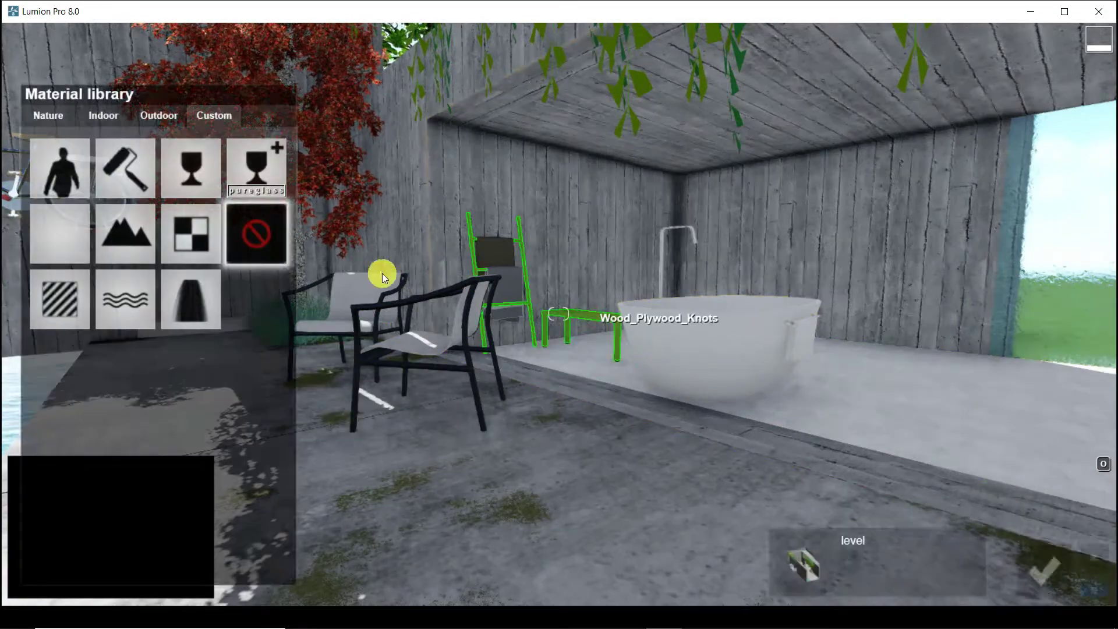
left_click(164, 129)
left_click(159, 192)
left_click(141, 295)
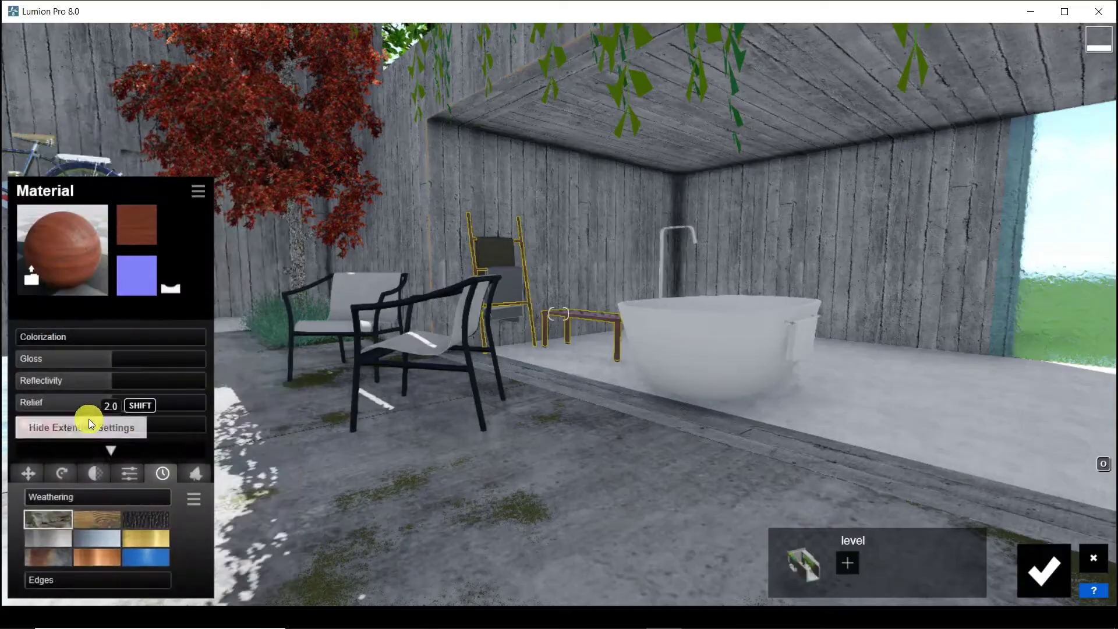
left_click_drag(64, 496, 70, 496)
left_click(49, 497)
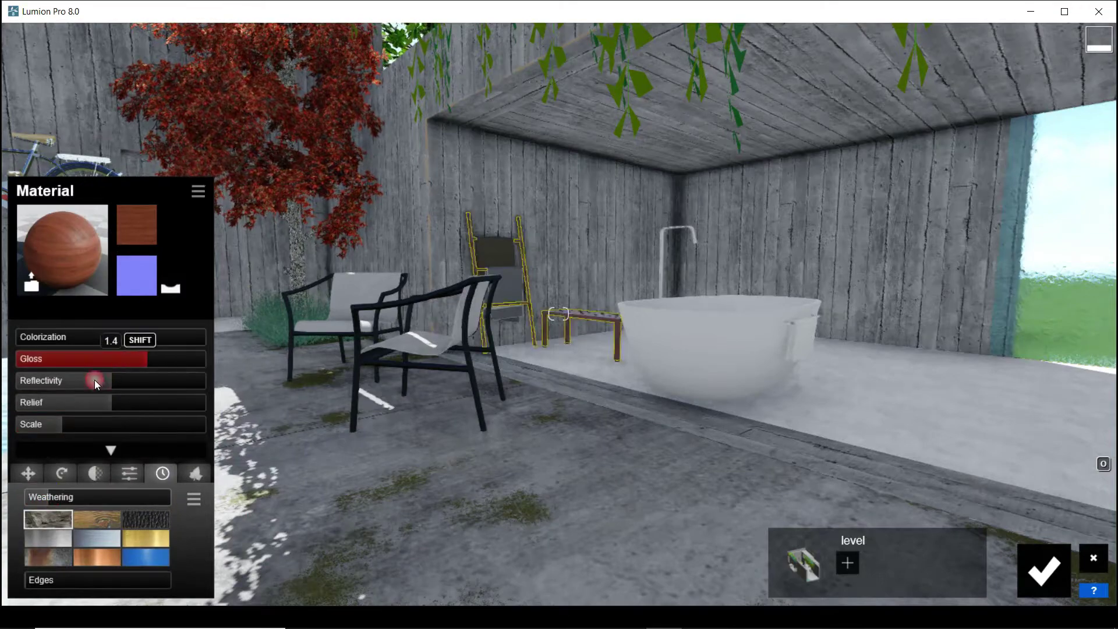
left_click_drag(95, 380, 35, 382)
left_click(1043, 570)
- Switch to photo mode and frame Photo - 1 looking down the courtyard between the ivy wall and the planter boxes
right_click_drag(990, 524, 820, 448)
key("s")
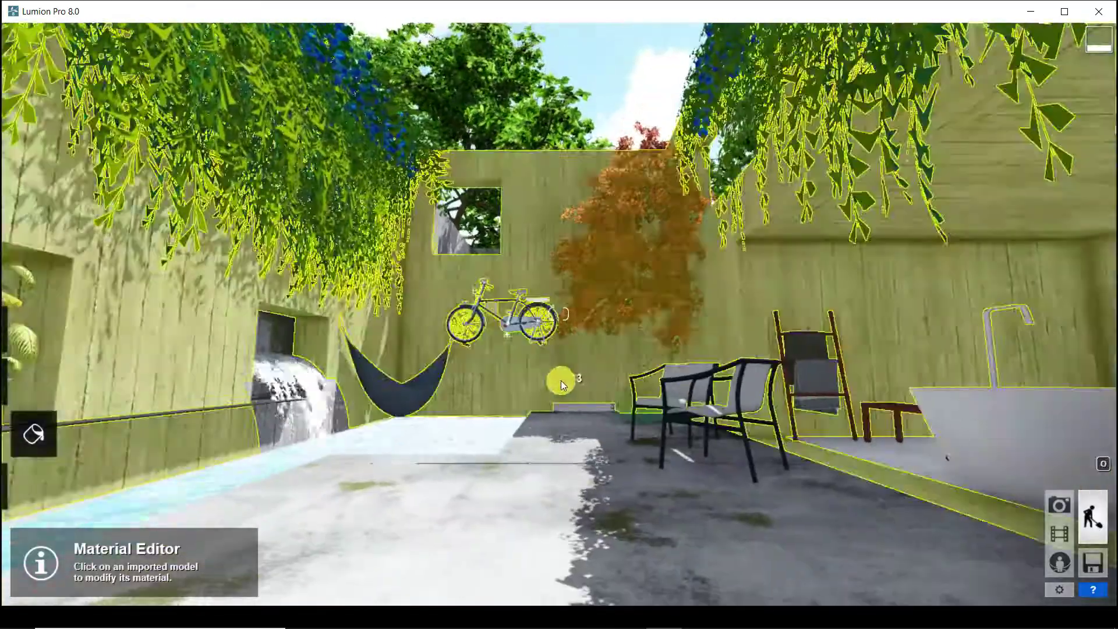
left_click(1059, 504)
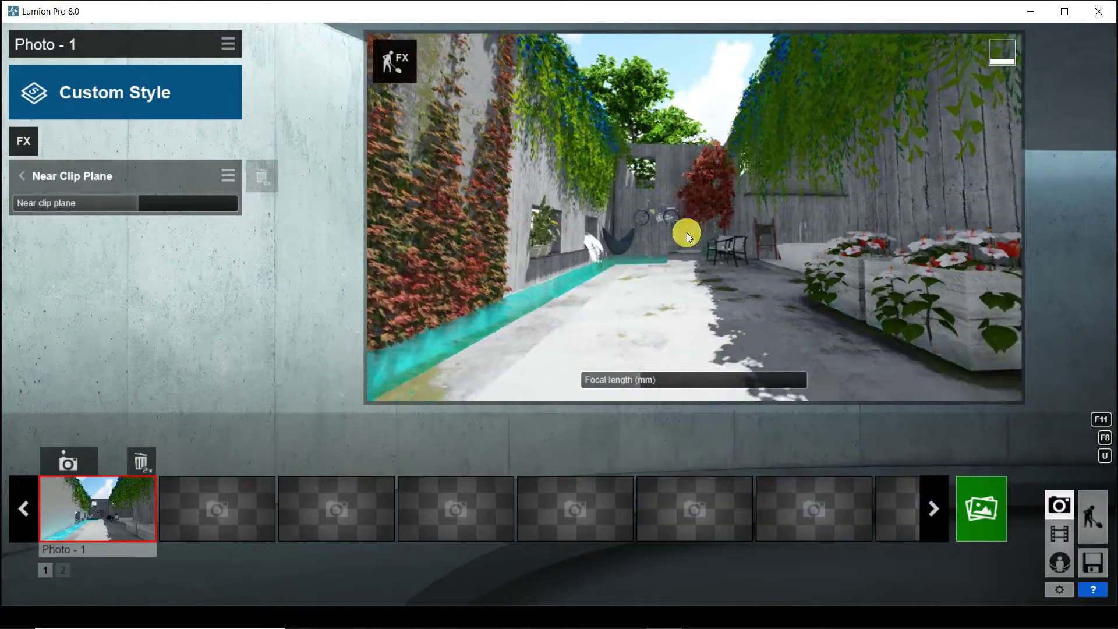
mouse_move(686, 233)
right_mouse_down()
mouse_move(680, 194)
mouse_move(686, 232)
mouse_move(698, 215)
right_mouse_up()
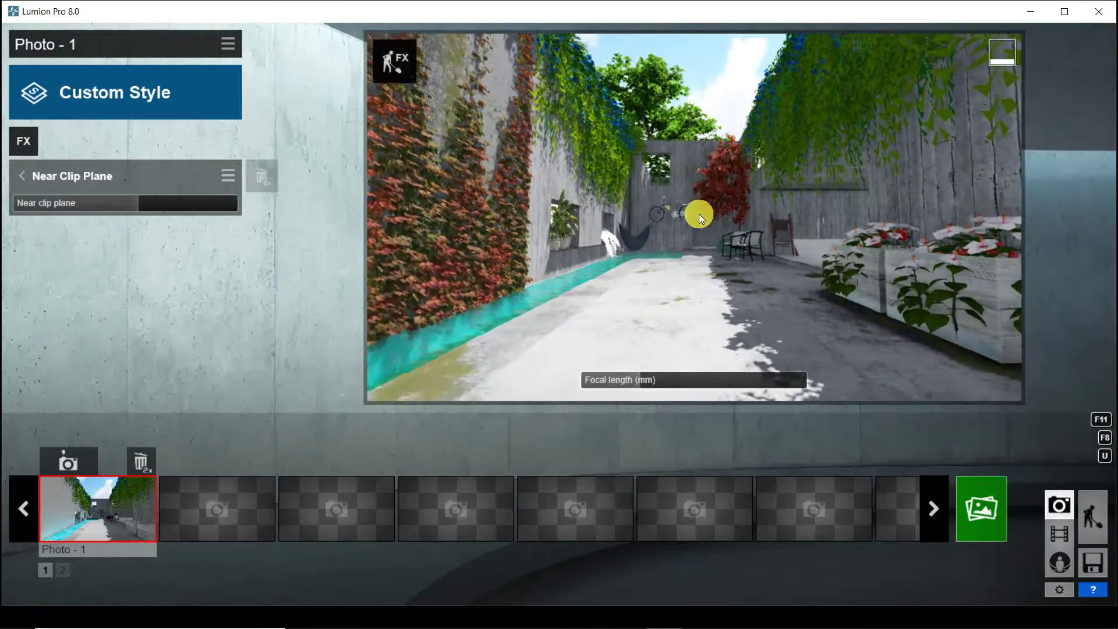
key("w")
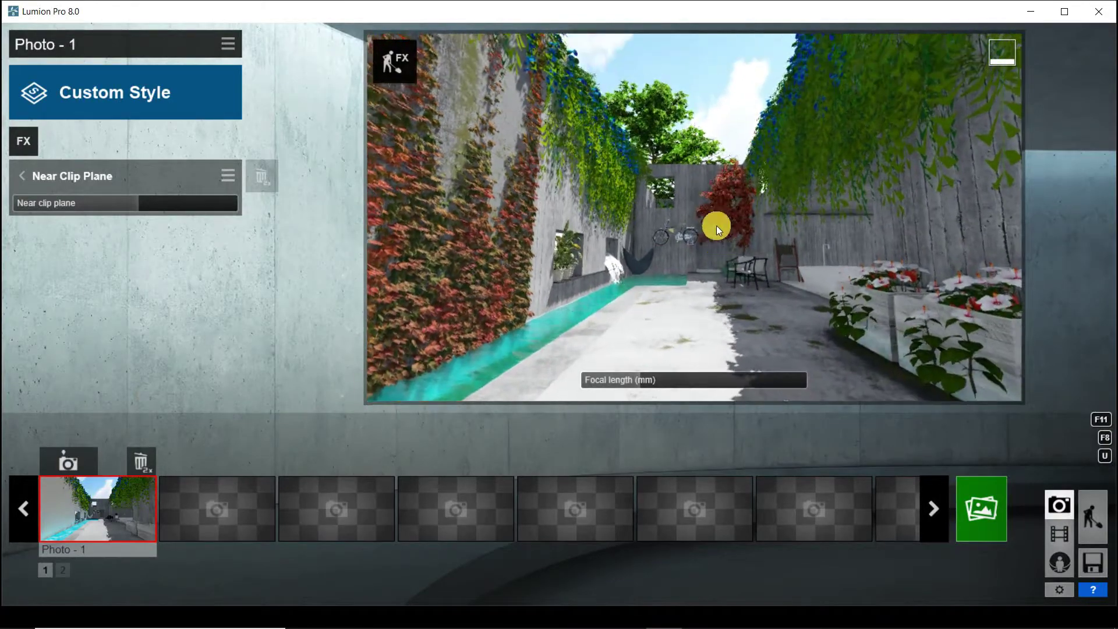
middle_click_drag(716, 226, 710, 185)
right_click_drag(715, 189, 704, 237)
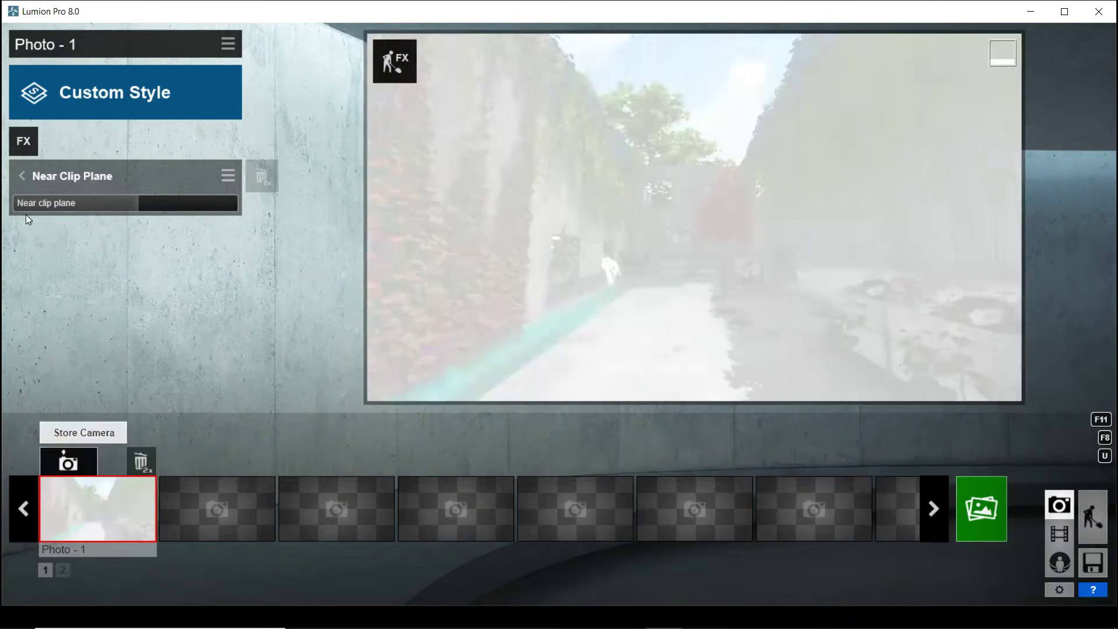
- Apply the Realistic style to Photo - 1 and store the slightly reframed camera view
left_click(58, 94)
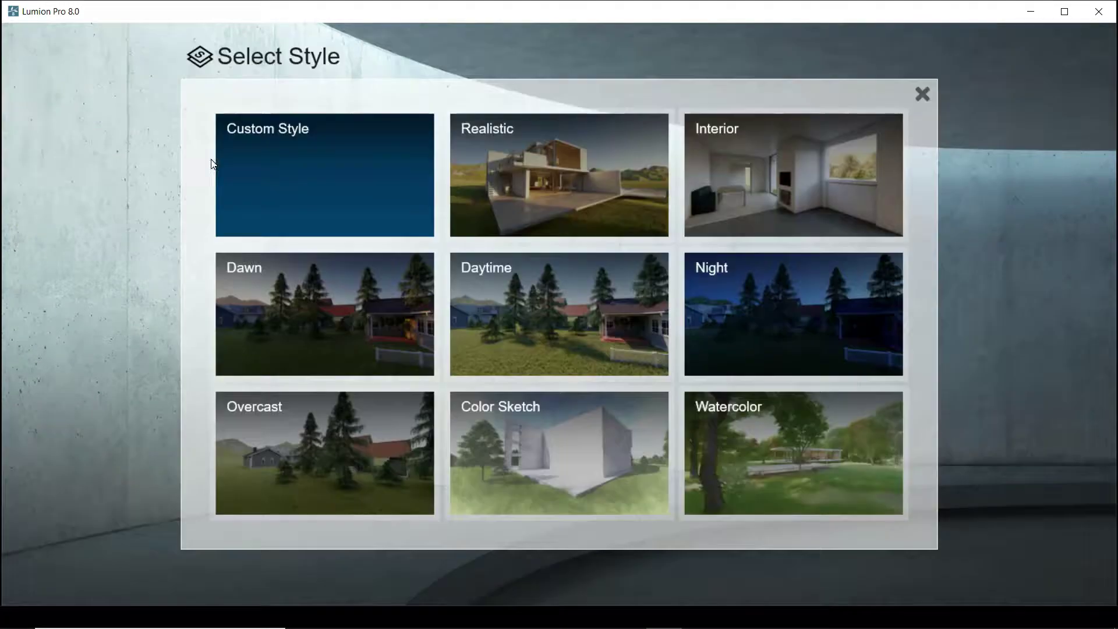
left_click(488, 180)
right_click_drag(725, 248, 740, 255)
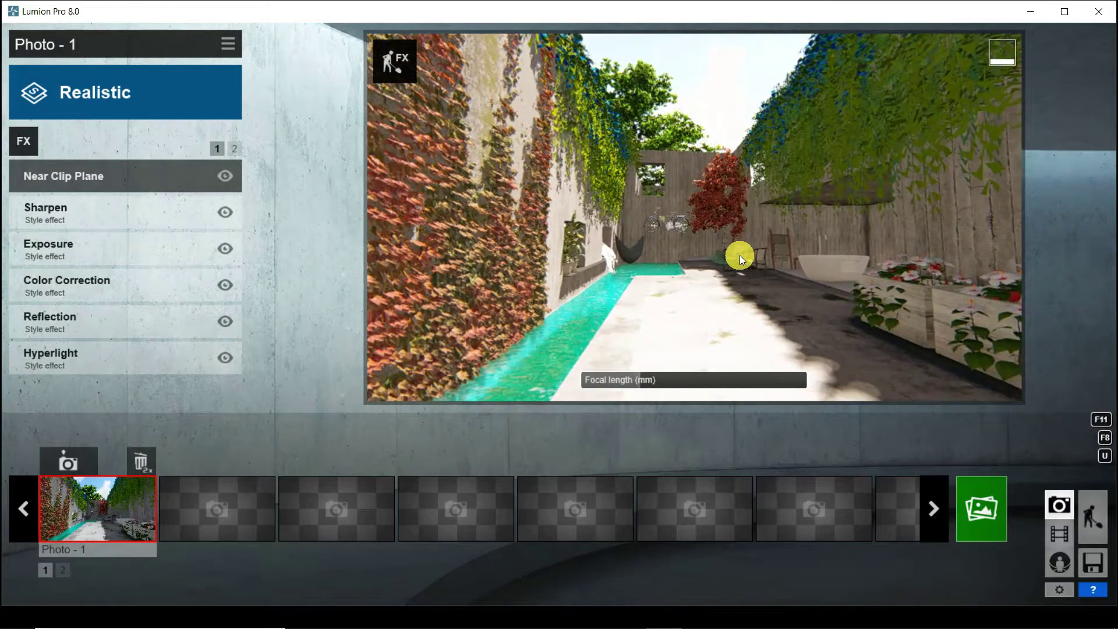
left_click(71, 465)
- Adjust the intensity of the Sharpen effect and lower the Exposure effect of Photo - 1
left_click(107, 222)
left_click(18, 204)
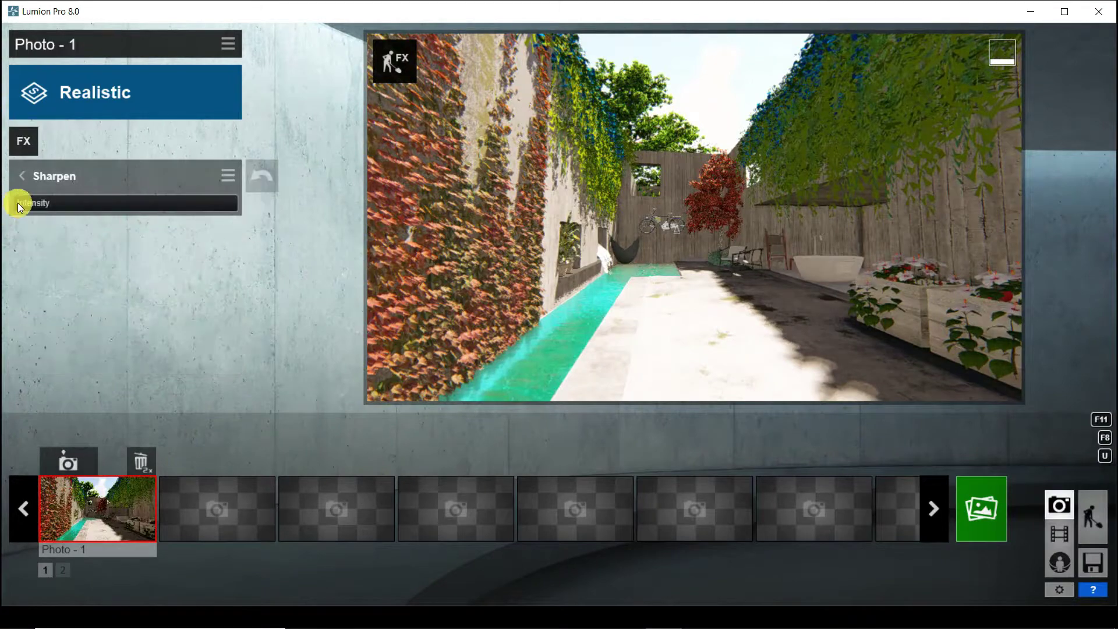
left_click(22, 176)
left_click(73, 247)
left_click_drag(139, 204, 110, 203)
left_click(12, 175)
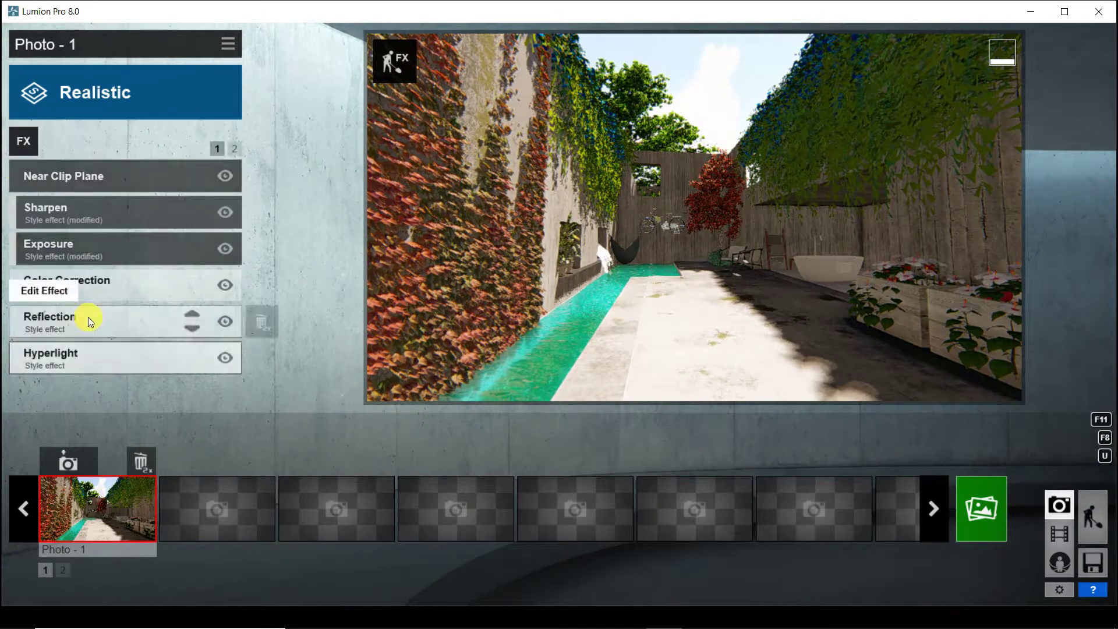
- Add a reflection plane on the pool water in the Reflection effect and open the Hyperlight settings
left_click(88, 317)
left_click(41, 216)
left_click(330, 523)
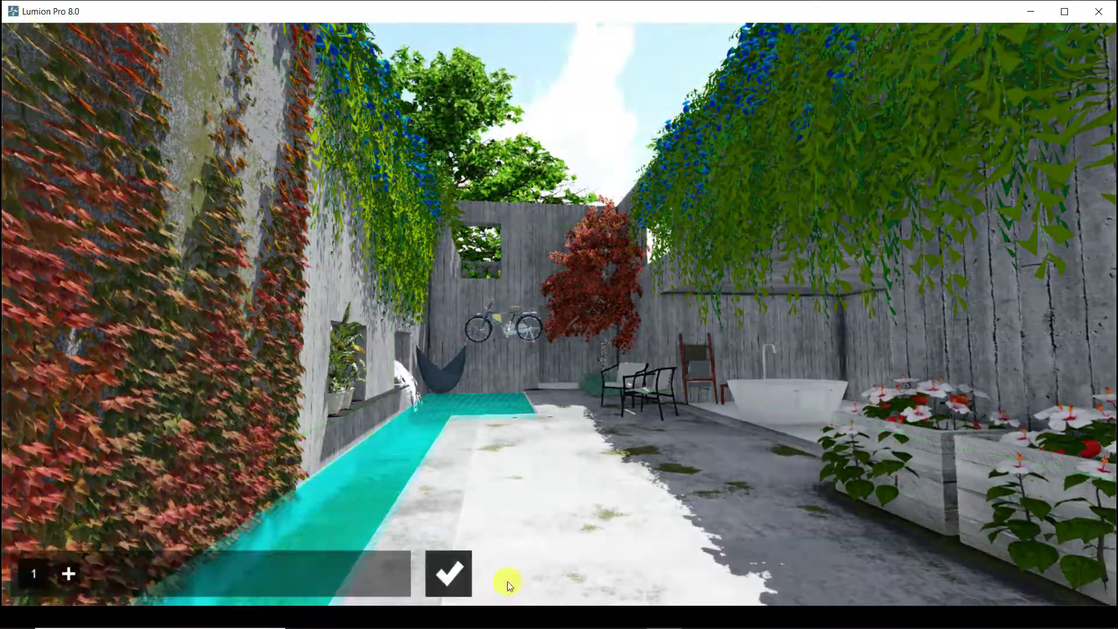
left_click(448, 573)
left_click(22, 175)
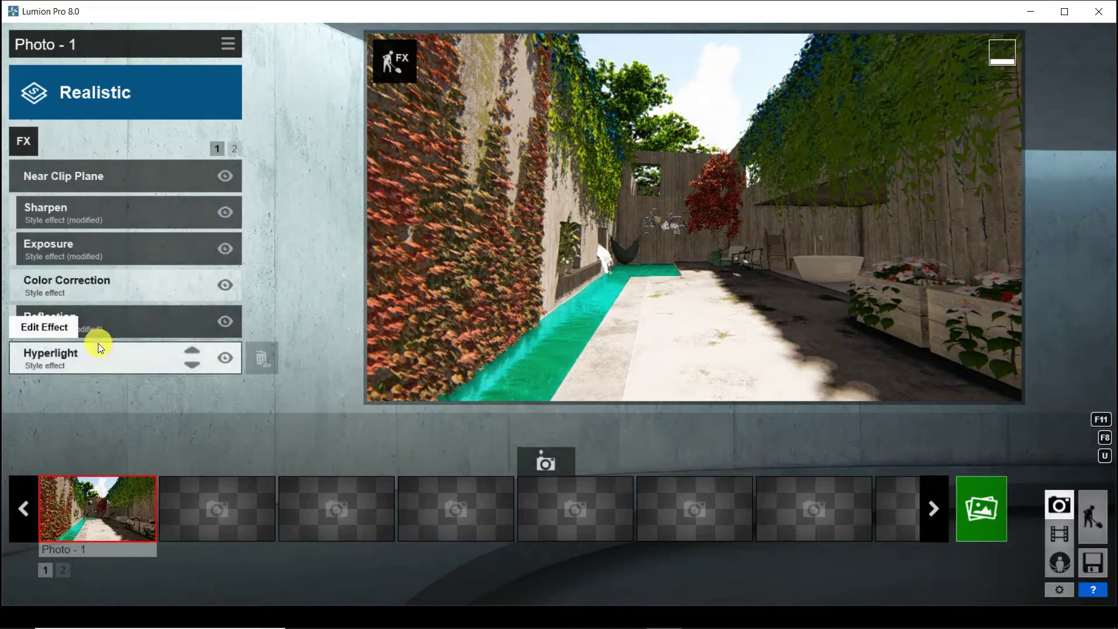
left_click(98, 346)
left_click(22, 175)
- Add the Sky and Clouds weather effect, adjust its master cloud amount and low clouds, and set its position to 0.3
left_click(235, 149)
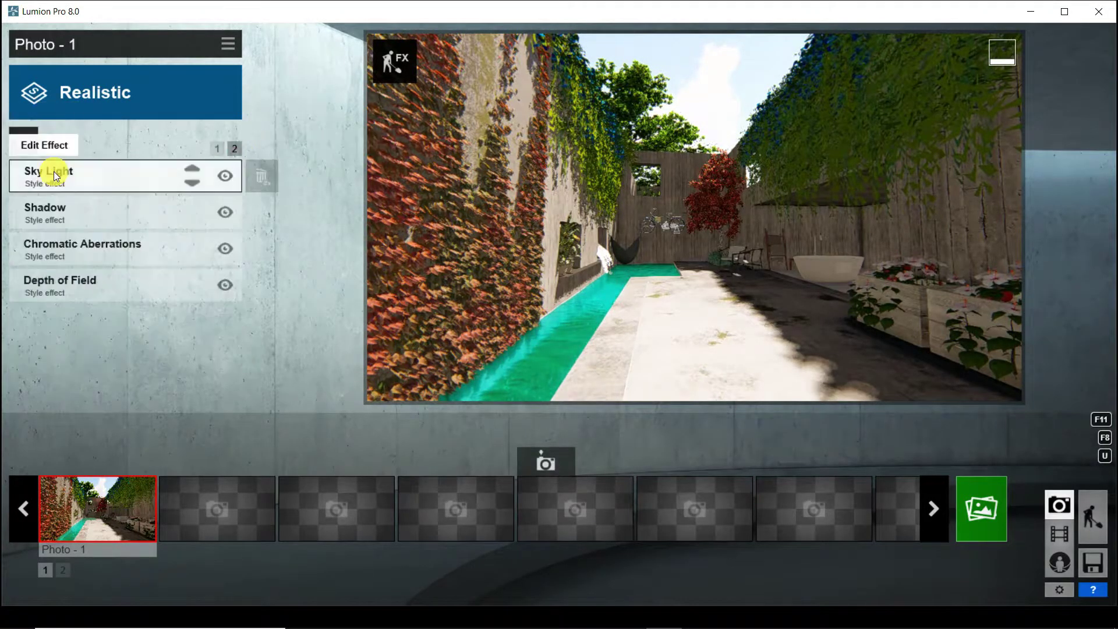
left_click(23, 142)
left_click(400, 55)
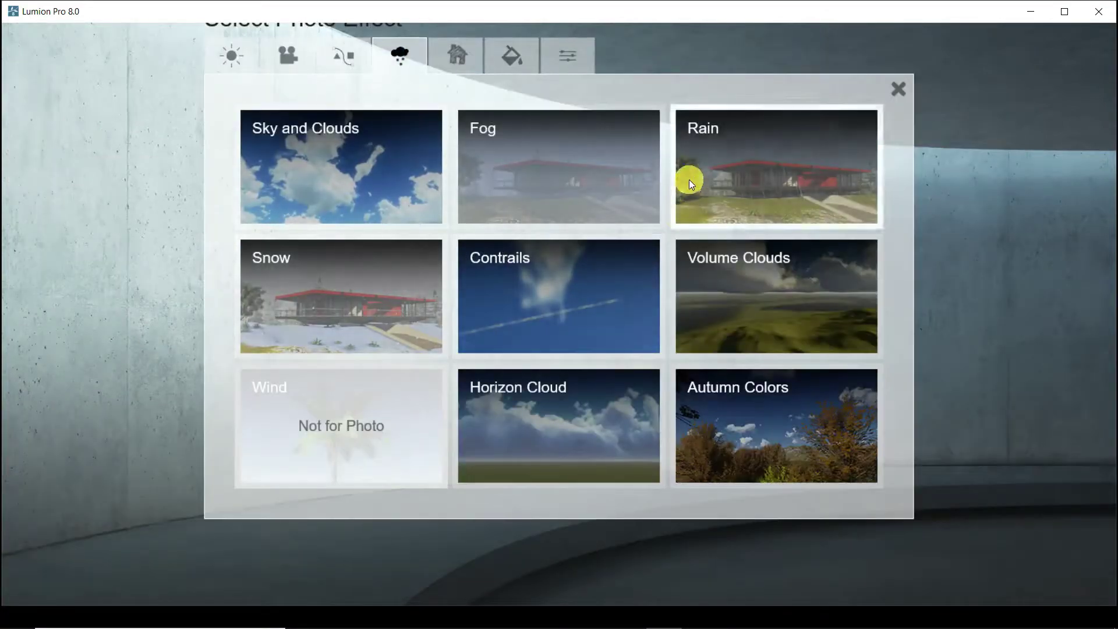
left_click(302, 152)
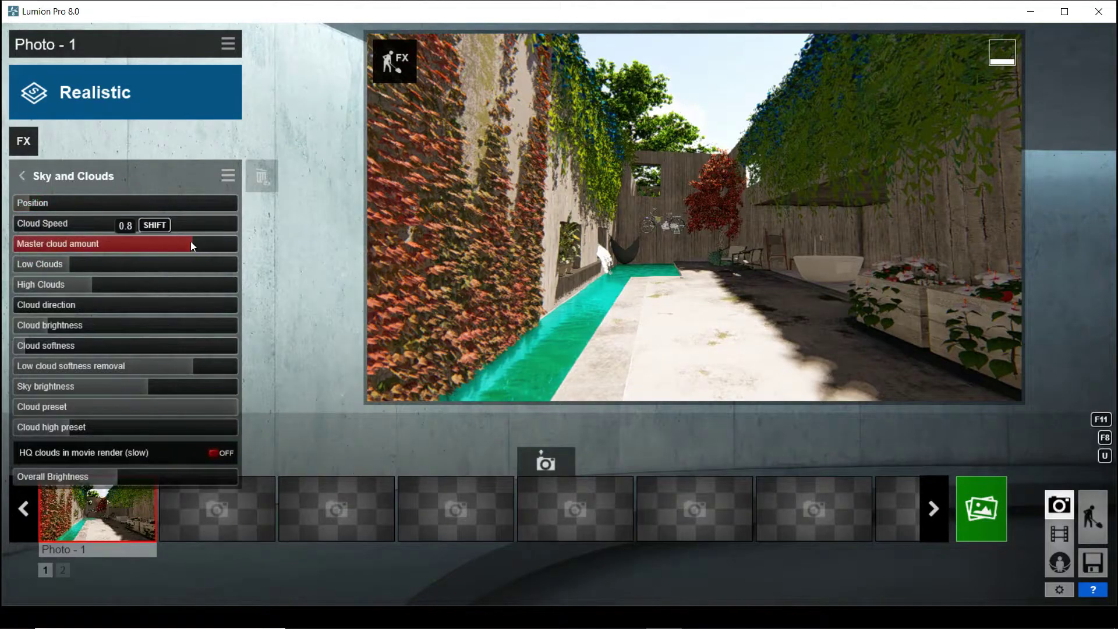
left_click_drag(88, 264, 100, 266)
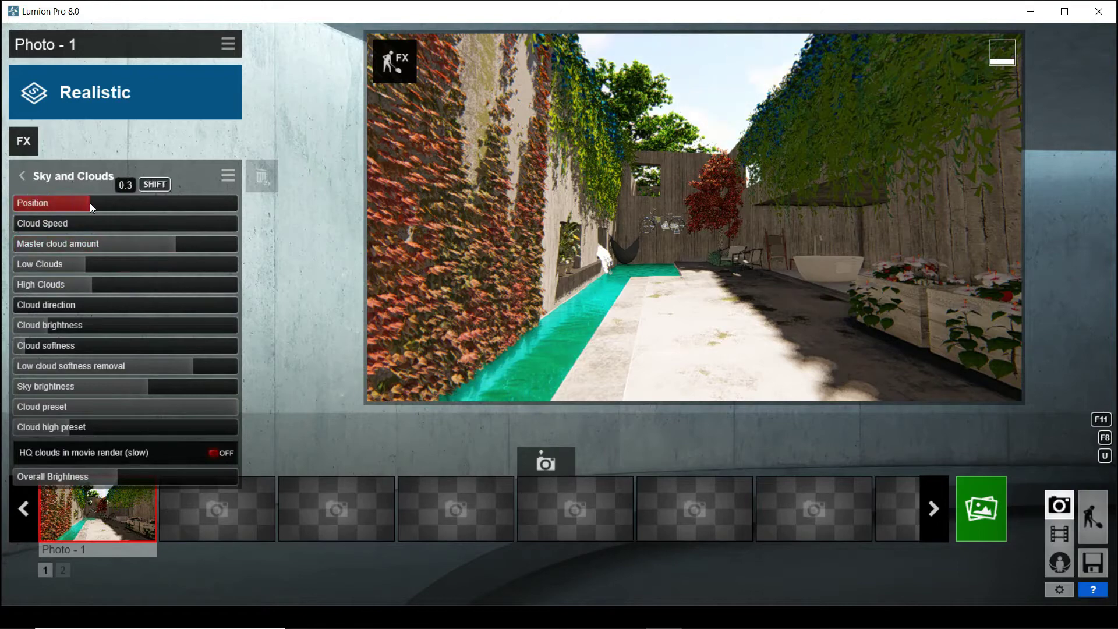
- Reframe the courtyard shot and look at the render options for the current shot
left_click(682, 218)
middle_click_drag(682, 218, 239, 209)
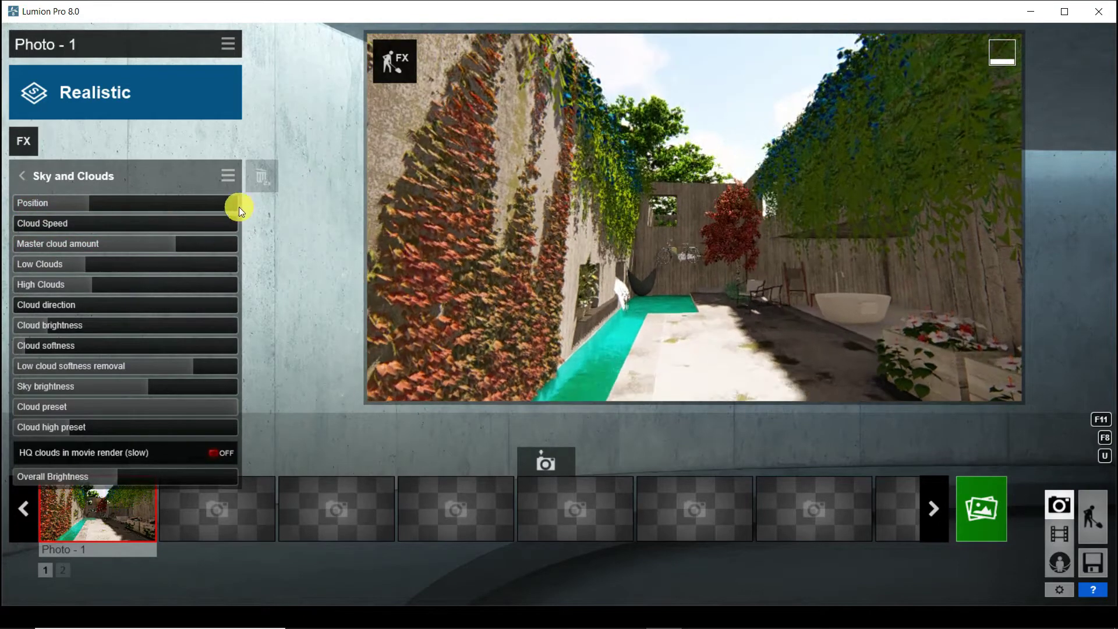
middle_click_drag(714, 247, 649, 412)
left_click(981, 508)
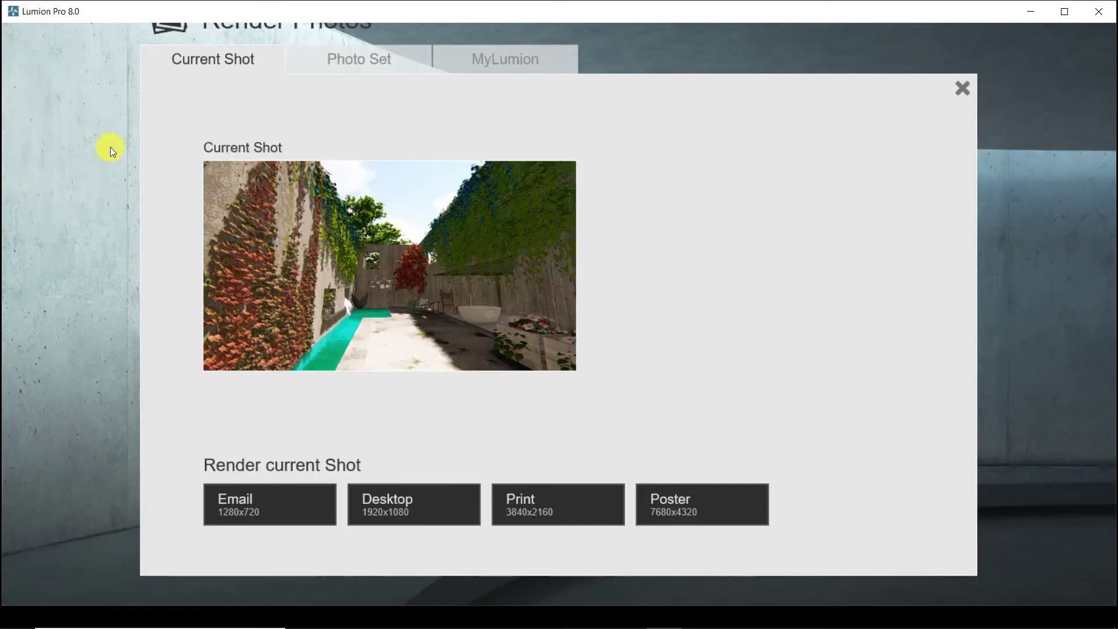
left_click(961, 89)
- Adjust the Sky and Clouds position further and create Photo - 2 in the second photo slot
left_click(22, 142)
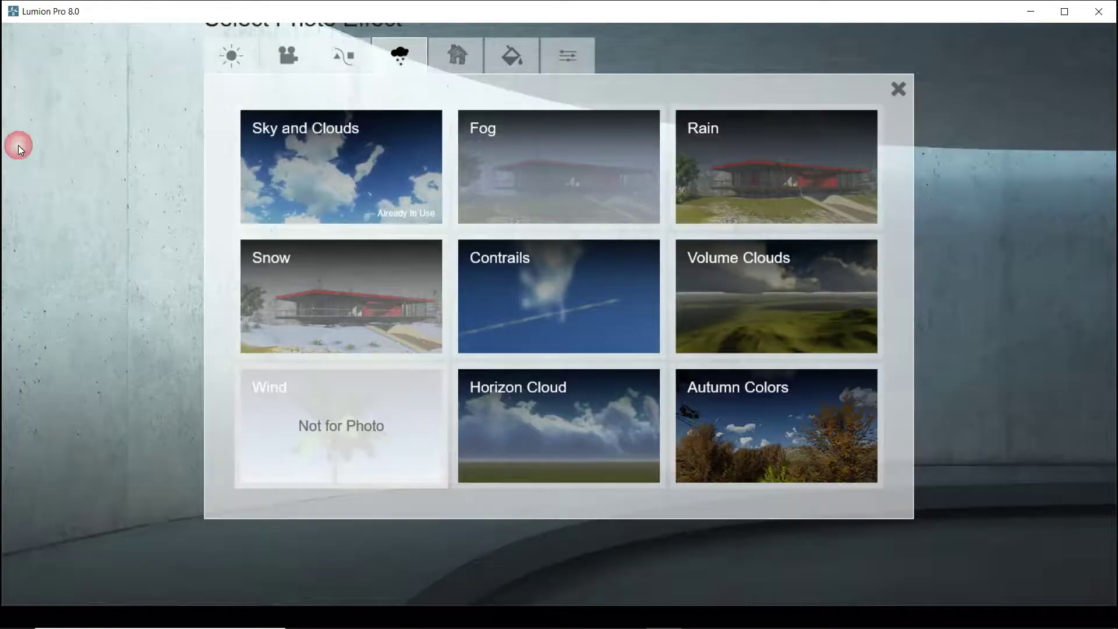
left_click(274, 171)
left_click_drag(90, 202, 110, 199)
left_click(174, 504)
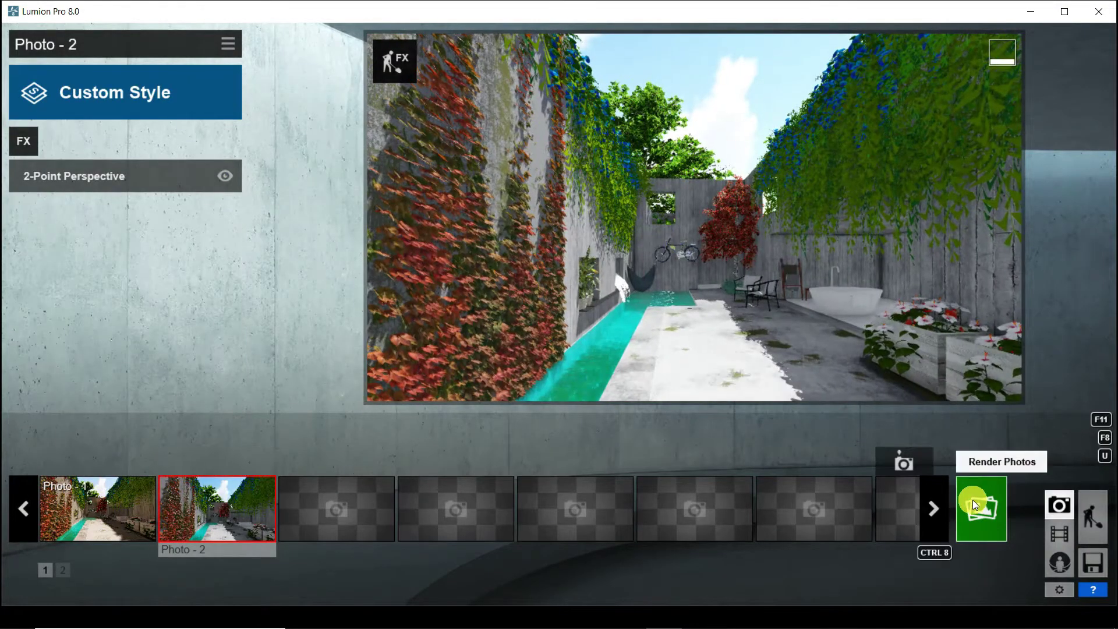
- Render Photo - 2 at Desktop size 1920x1080 and save it as a JPG named outdoor in the sketchup new folder
left_click(1000, 505)
left_click(422, 508)
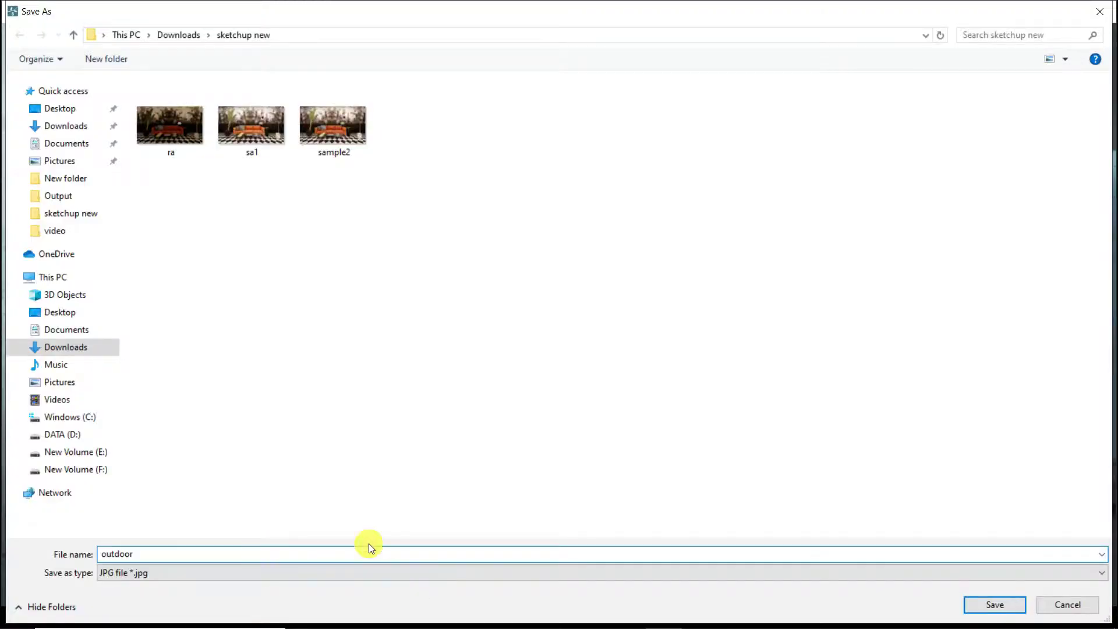
left_click(995, 605)
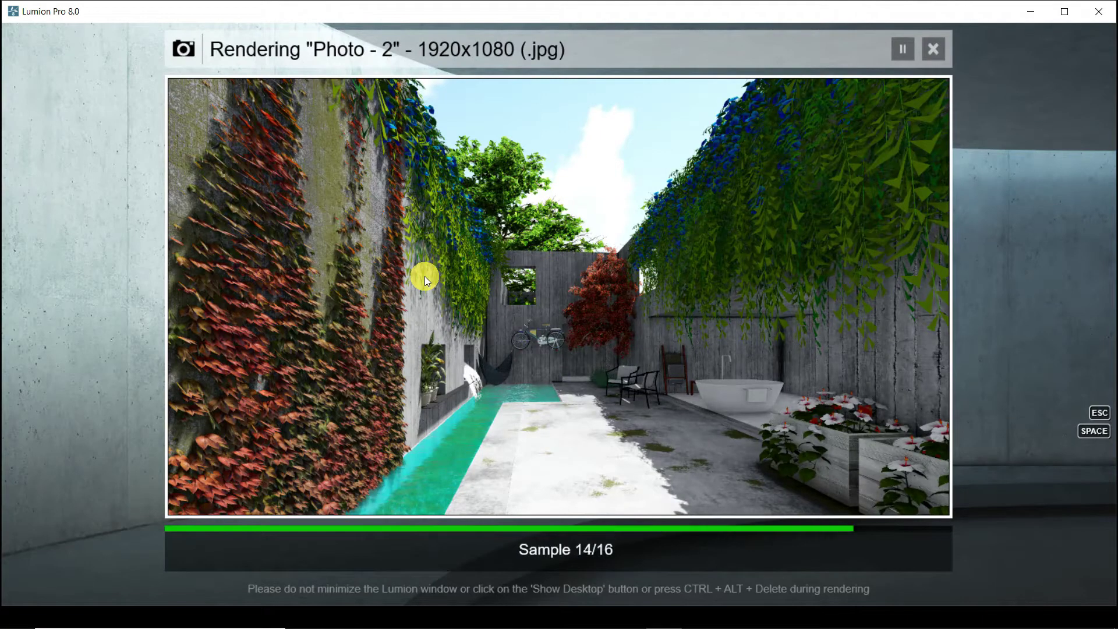